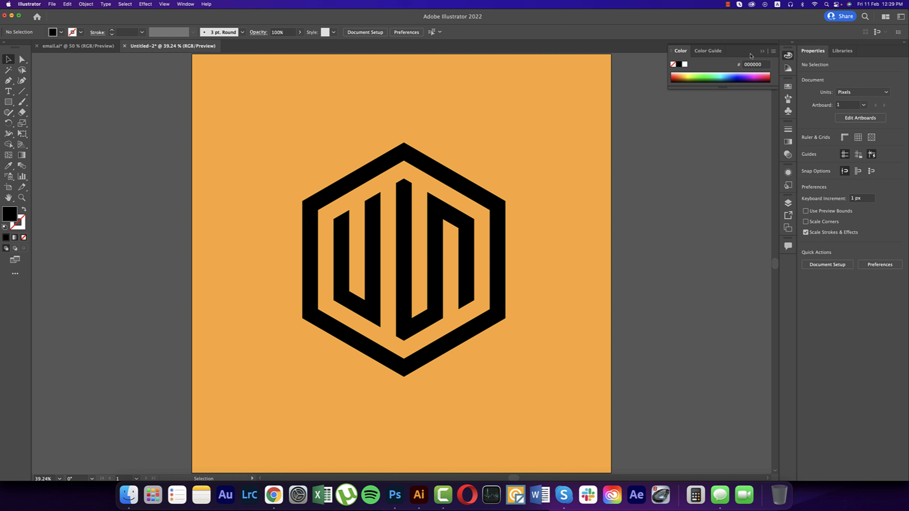
Collapse the floating Color panel and leave the hexagon artwork deselected
{"action": "left_click", "coordinate": [762, 51]}
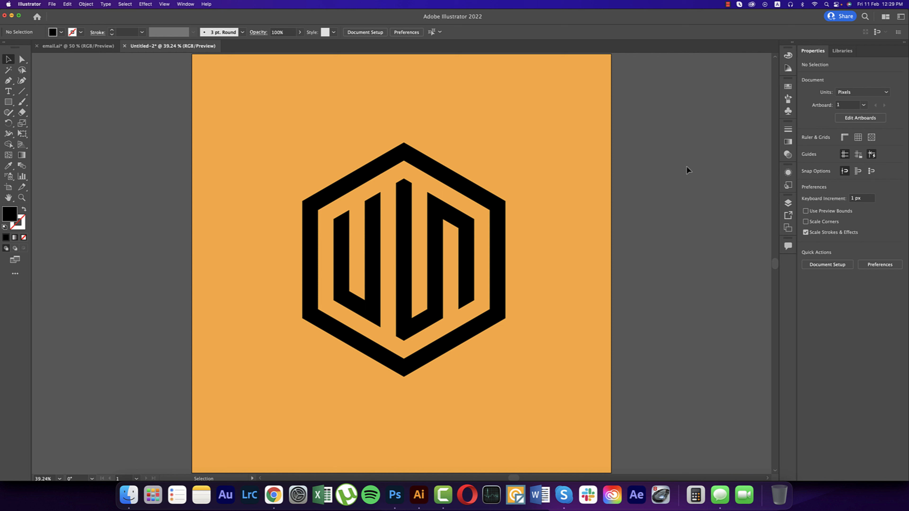
{"action": "left_click", "coordinate": [458, 179]}
{"action": "left_click", "coordinate": [666, 182]}
Create a new 2000 x 2000 px document named Hexagoan Logo with 2 artboards
{"action": "left_click", "coordinate": [52, 4]}
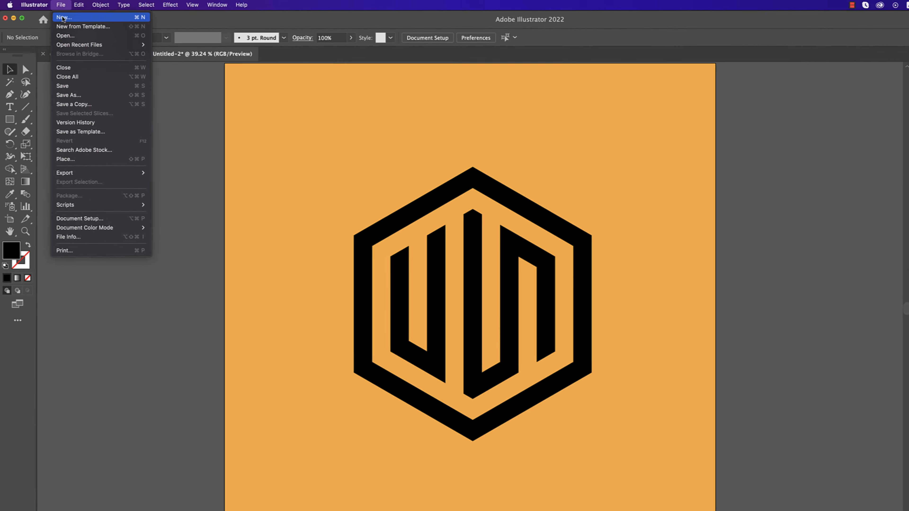
{"action": "left_click", "coordinate": [59, 13]}
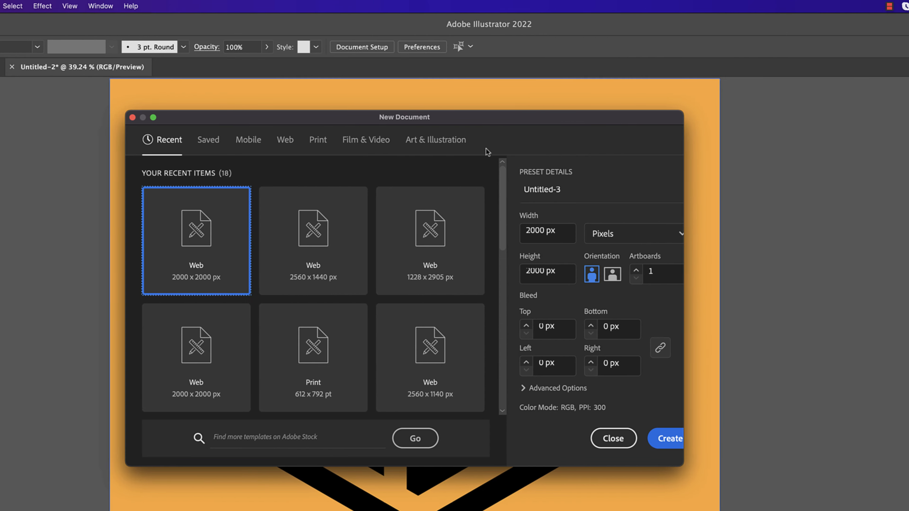
{"action": "left_click_drag", "start_coordinate": [465, 119], "coordinate": [467, 129]}
{"action": "left_click", "coordinate": [651, 274]}
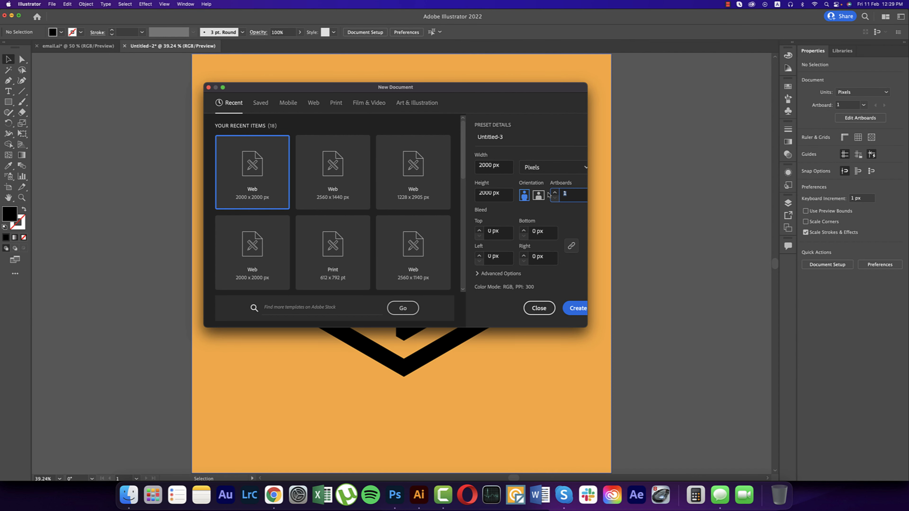
{"action": "type", "text": "2"}
{"action": "left_click", "coordinate": [253, 182]}
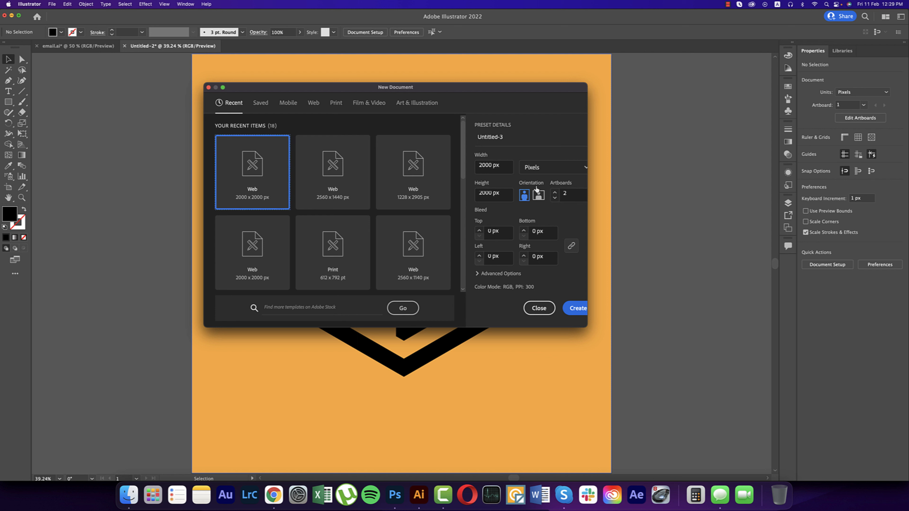
{"action": "left_click_drag", "start_coordinate": [510, 139], "coordinate": [467, 139]}
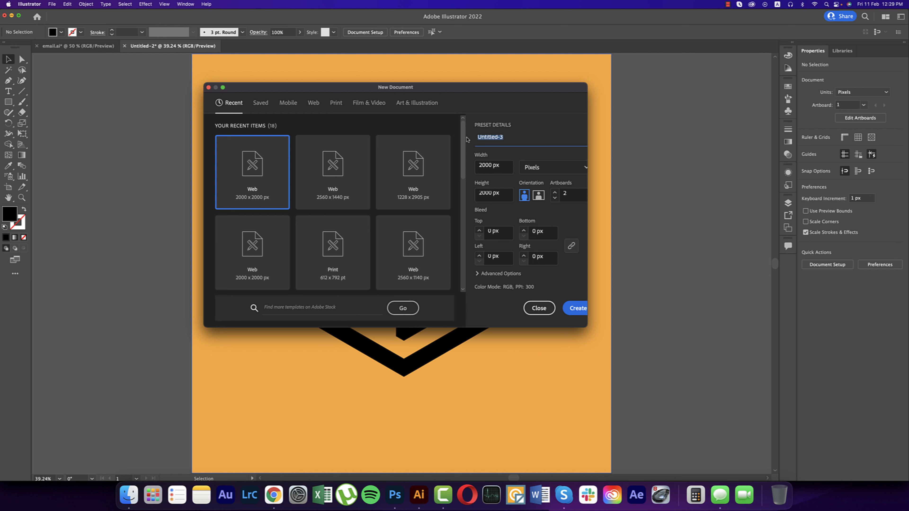
{"action": "type", "text": "Hexagoan Logo"}
{"action": "left_click", "coordinate": [577, 308]}
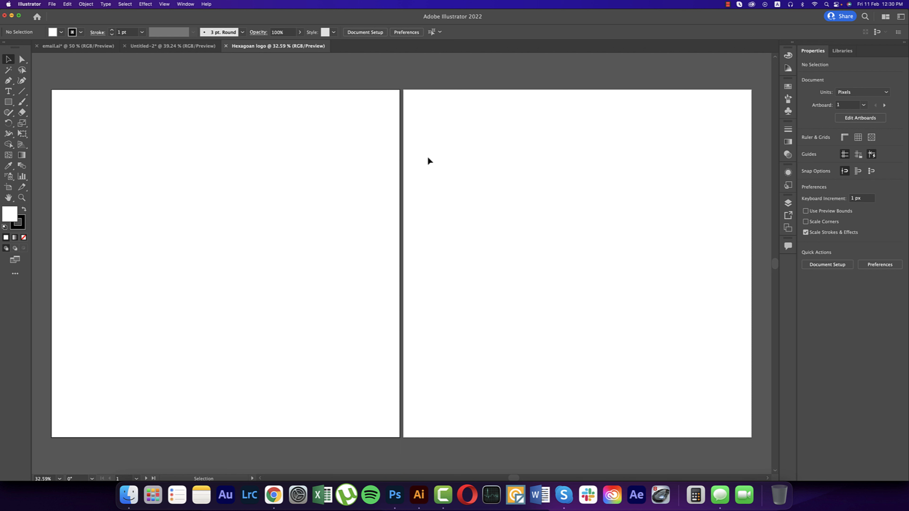
Draw a vertical line about 1335 px long on the left part of the first artboard, with no fill and a 1 pt black stroke
{"action": "left_click_drag", "start_coordinate": [105, 146], "coordinate": [294, 139]}
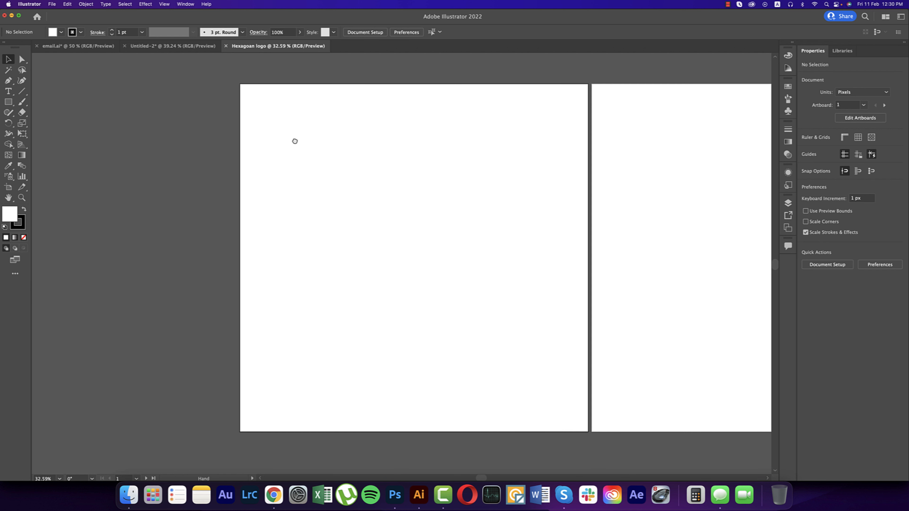
{"action": "left_click", "coordinate": [22, 90]}
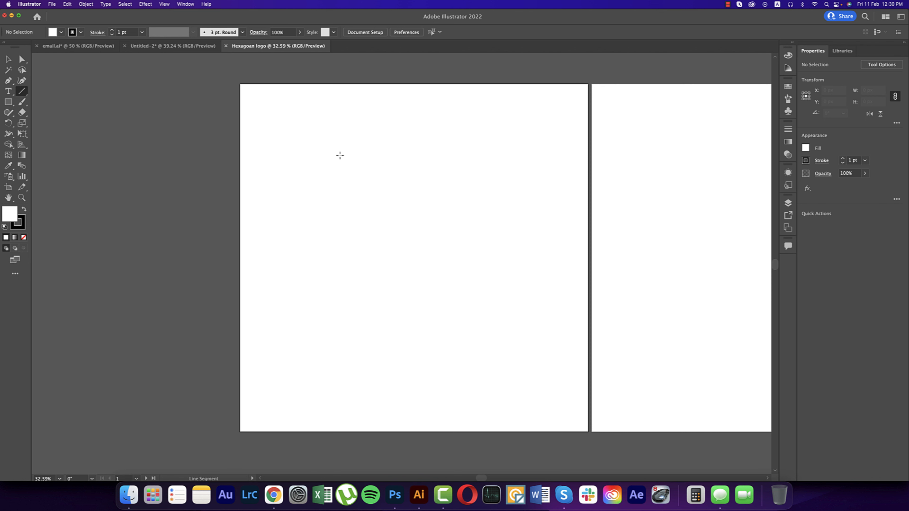
{"action": "left_click_drag", "start_coordinate": [313, 138], "coordinate": [339, 371]}
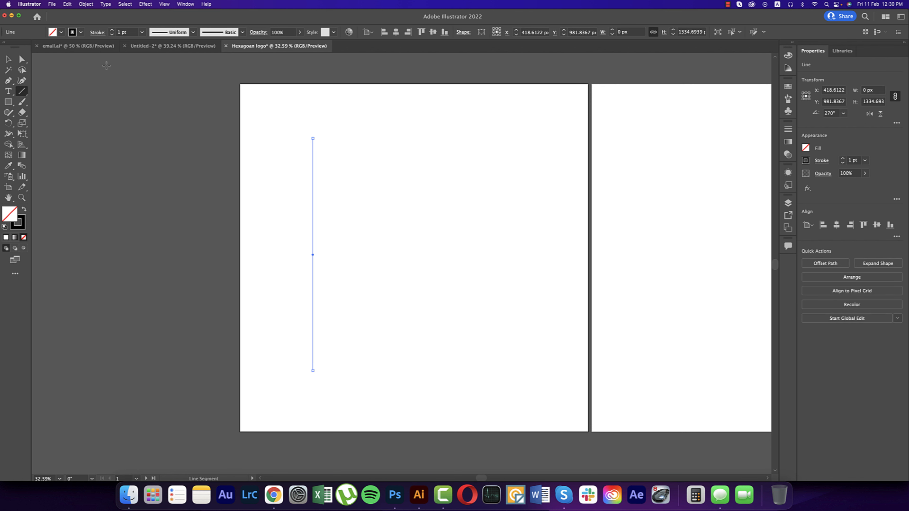
{"action": "left_click", "coordinate": [61, 32]}
{"action": "left_click", "coordinate": [8, 60]}
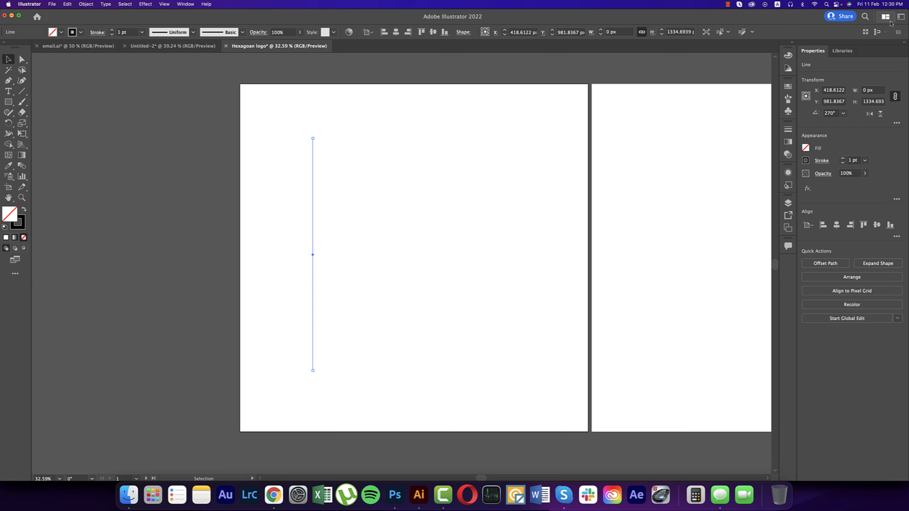
Reset the Essentials Classic workspace
{"action": "left_click", "coordinate": [902, 18]}
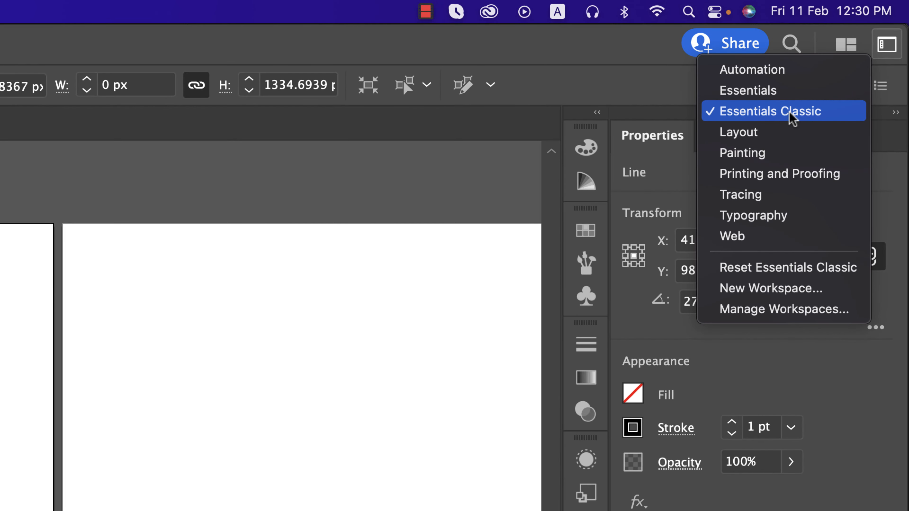
{"action": "left_click", "coordinate": [865, 43]}
{"action": "left_click", "coordinate": [896, 45]}
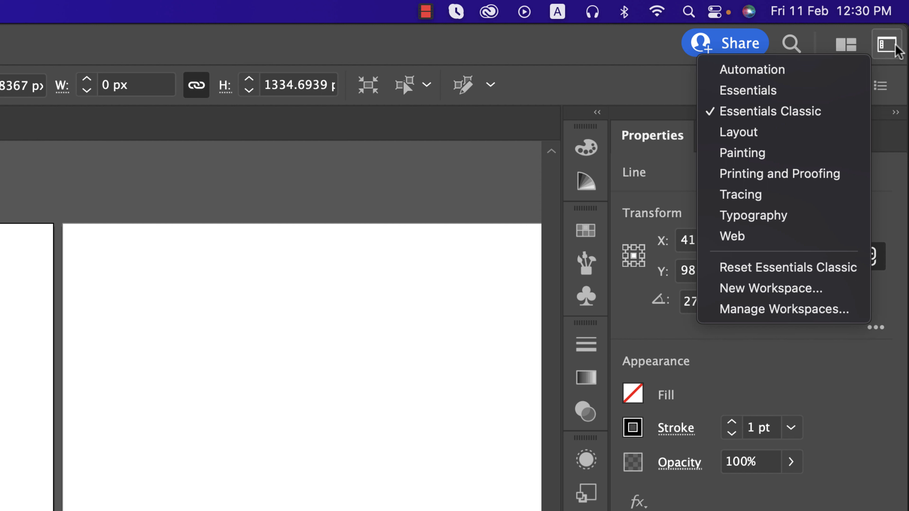
{"action": "left_click", "coordinate": [896, 46]}
{"action": "left_click", "coordinate": [887, 44]}
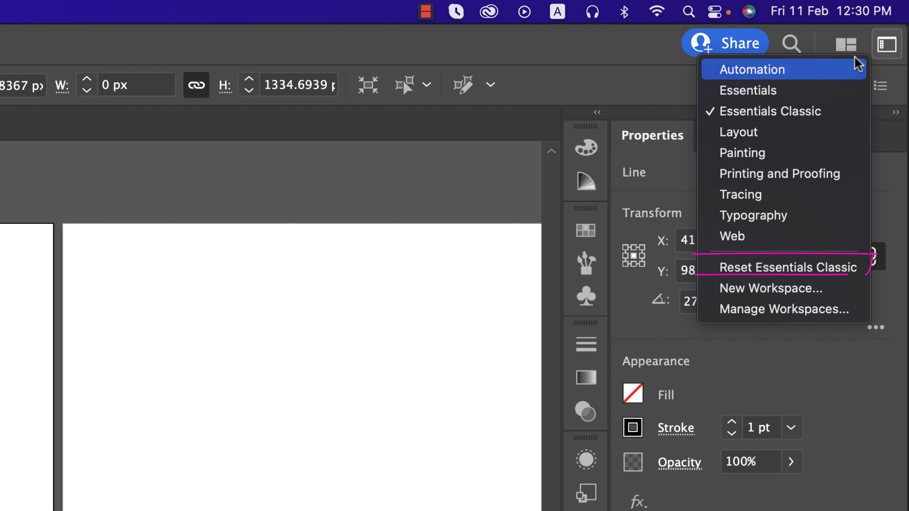
{"action": "left_click", "coordinate": [755, 269]}
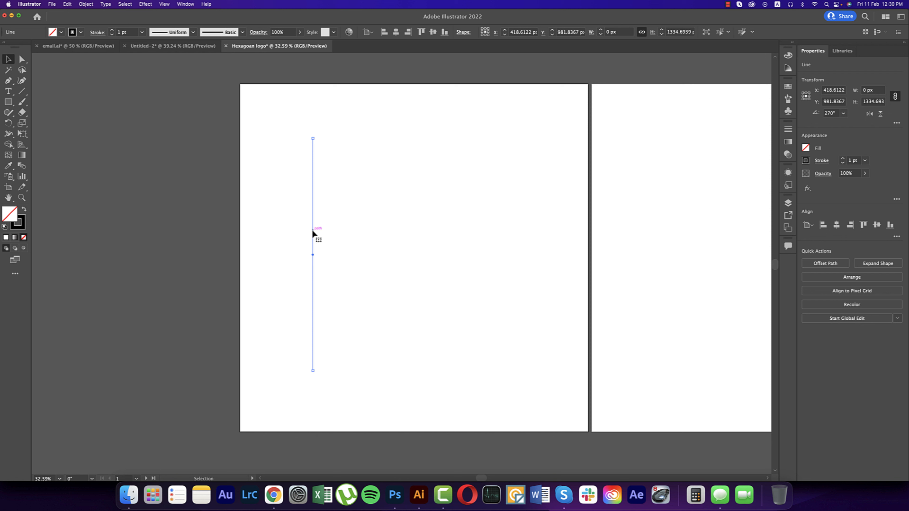
Copy the vertical line about 75.5 px to the right and repeat the duplication until there are 12 evenly spaced lines
{"action": "left_click_drag", "start_coordinate": [312, 233], "coordinate": [326, 234]}
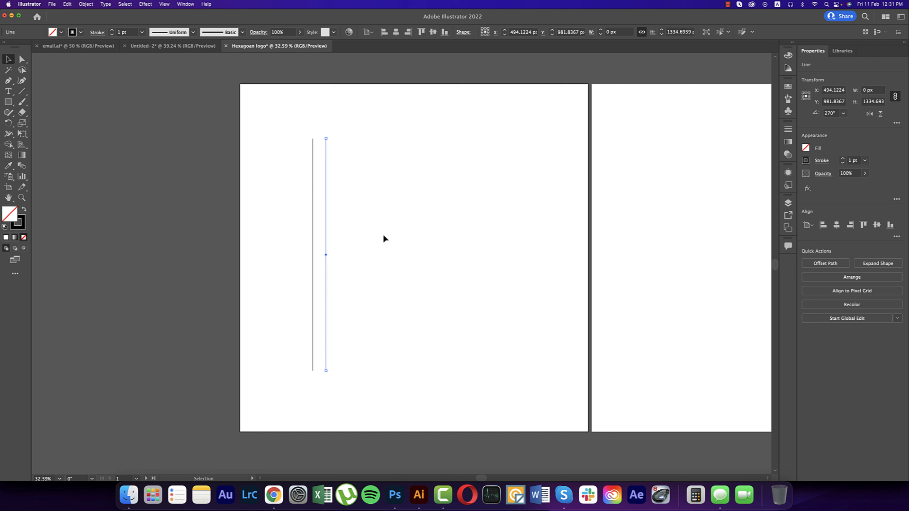
{"action": "key", "text": "a"}
{"action": "key", "text": "super+d"}
{"action": "key", "text": "super+d"}
{"action": "key", "text": "super+d"}
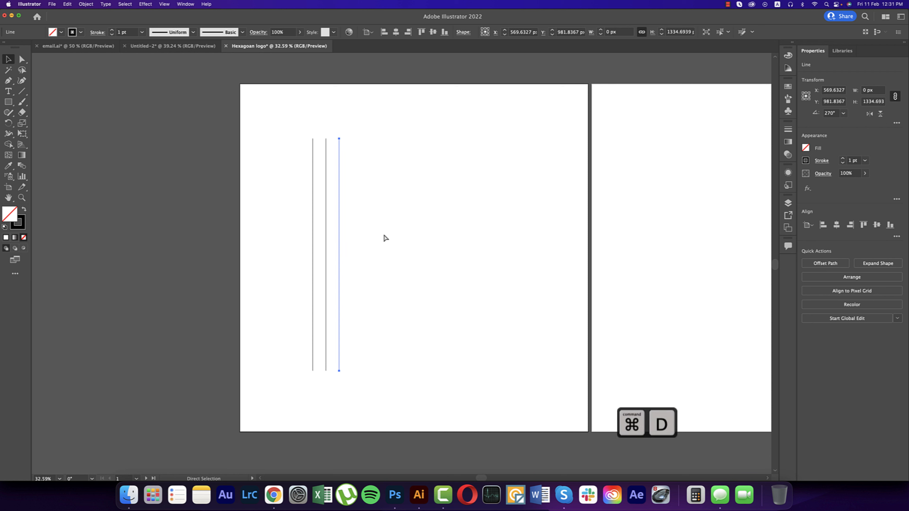
{"action": "key", "text": "super+d"}
{"action": "key", "text": "super+d"}
{"action": "key", "text": "super+d"}
{"action": "key", "text": "super+d"}
{"action": "key", "text": "super+d"}
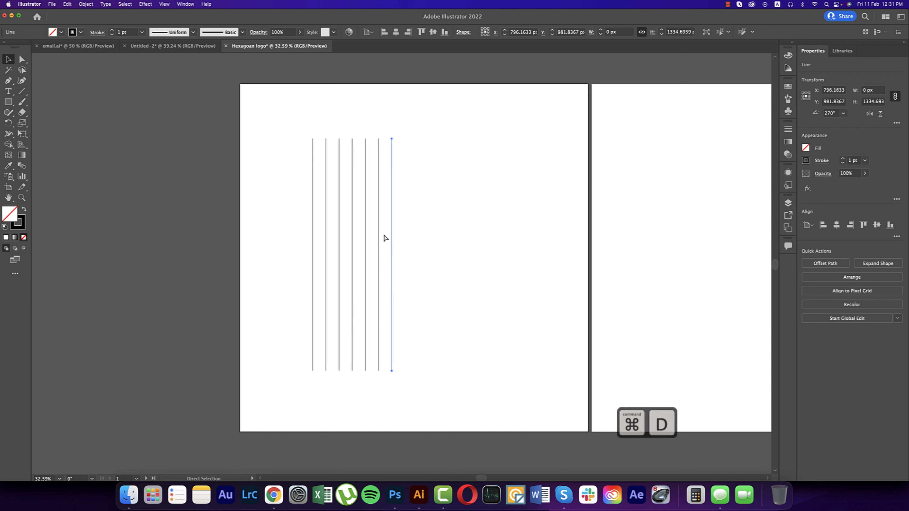
{"action": "key", "text": "super+d"}
{"action": "key", "text": "super+d"}
{"action": "key", "text": "v"}
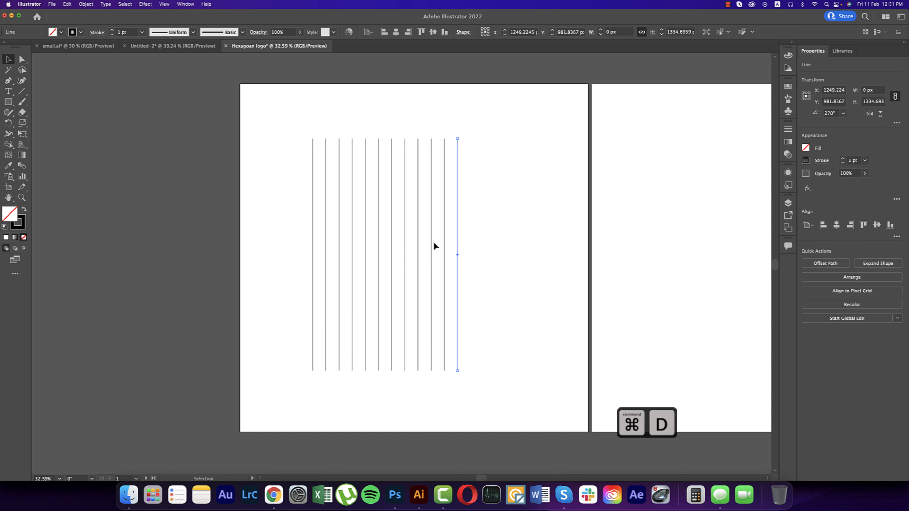
Group all the vertical lines and centre the group horizontally and vertically on the artboard
{"action": "left_click_drag", "start_coordinate": [486, 242], "coordinate": [288, 248]}
{"action": "key", "text": "a"}
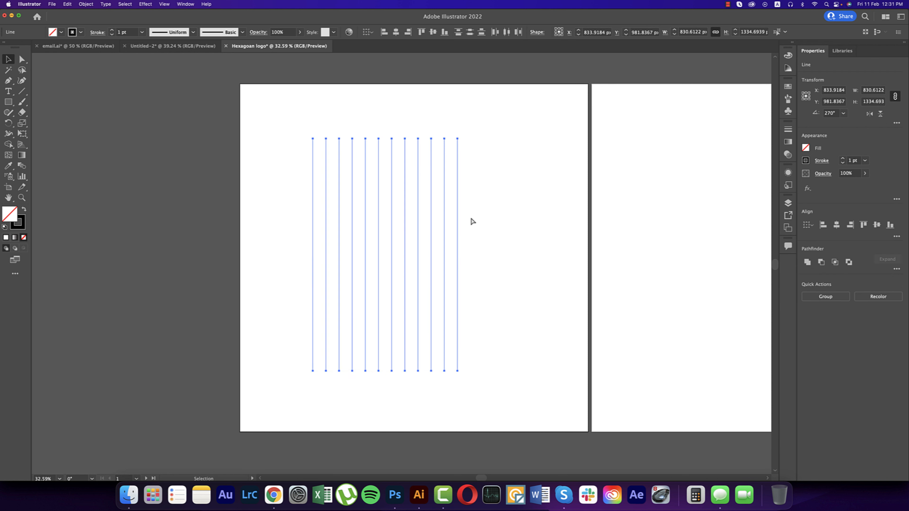
{"action": "key", "text": "super+g"}
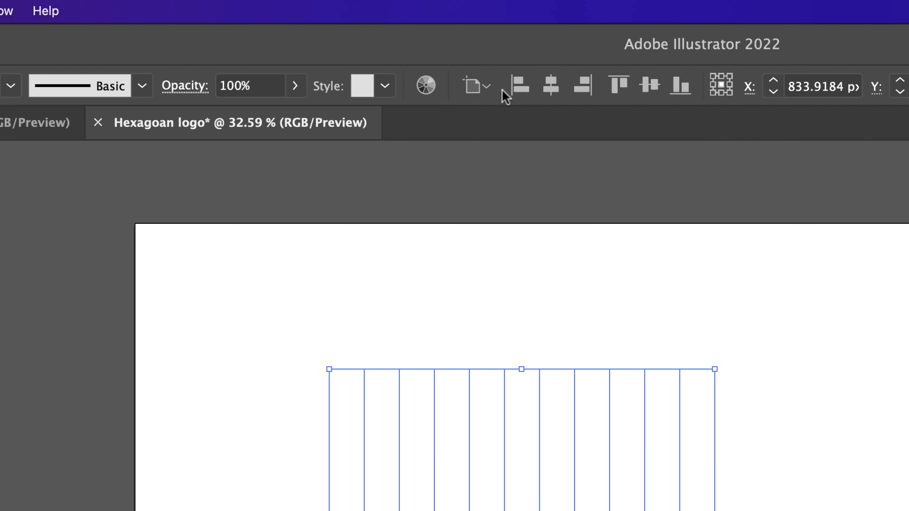
{"action": "left_click", "coordinate": [369, 32]}
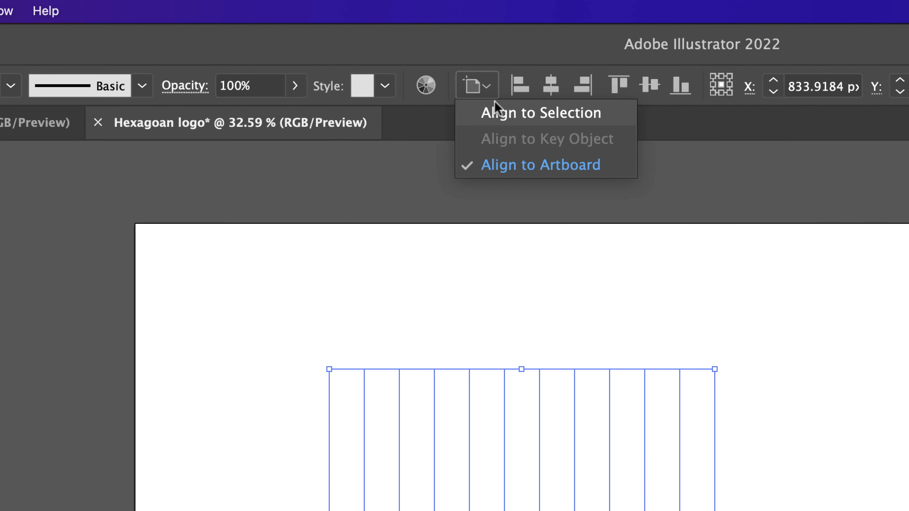
{"action": "left_click", "coordinate": [501, 166]}
{"action": "left_click", "coordinate": [550, 86]}
{"action": "left_click", "coordinate": [649, 85]}
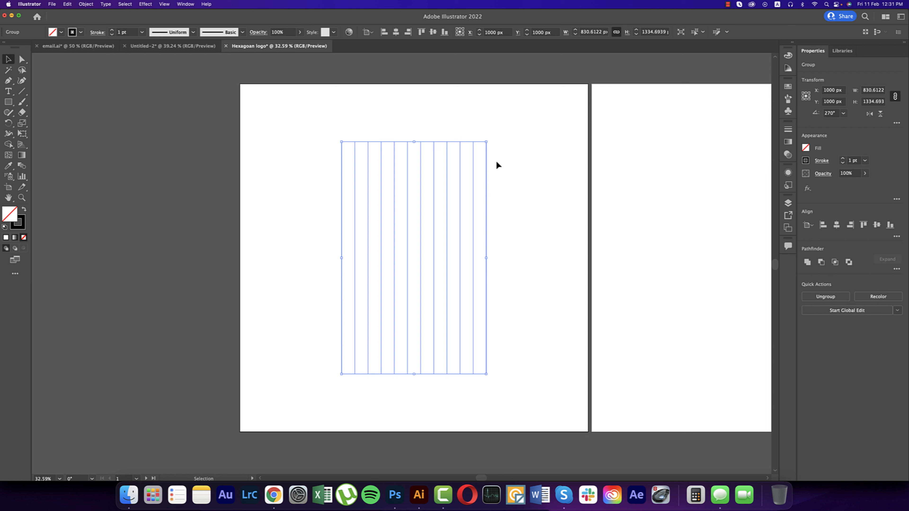
Paste a copy of the line group in front and set its rotation angle to 120°
{"action": "key", "text": "a"}
{"action": "key", "text": "super+c"}
{"action": "key", "text": "super+f"}
{"action": "key", "text": "v"}
{"action": "left_click", "coordinate": [843, 112]}
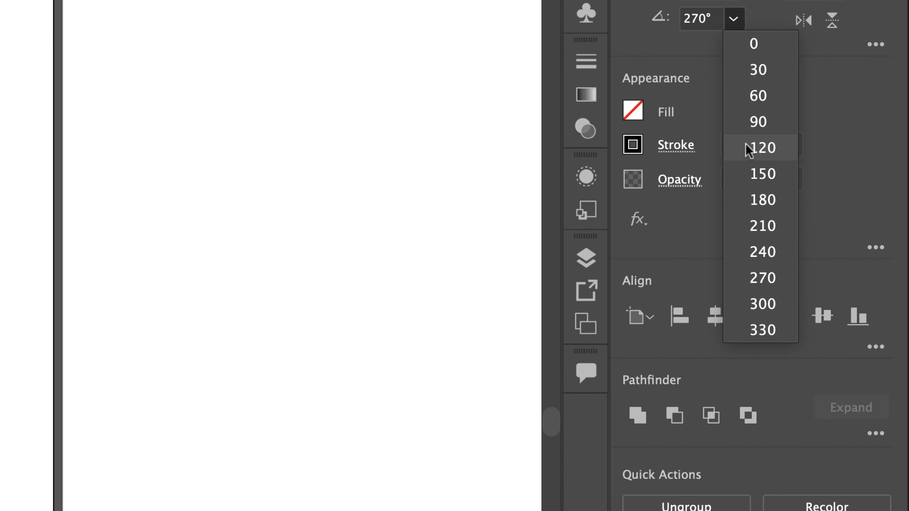
{"action": "left_click", "coordinate": [749, 150]}
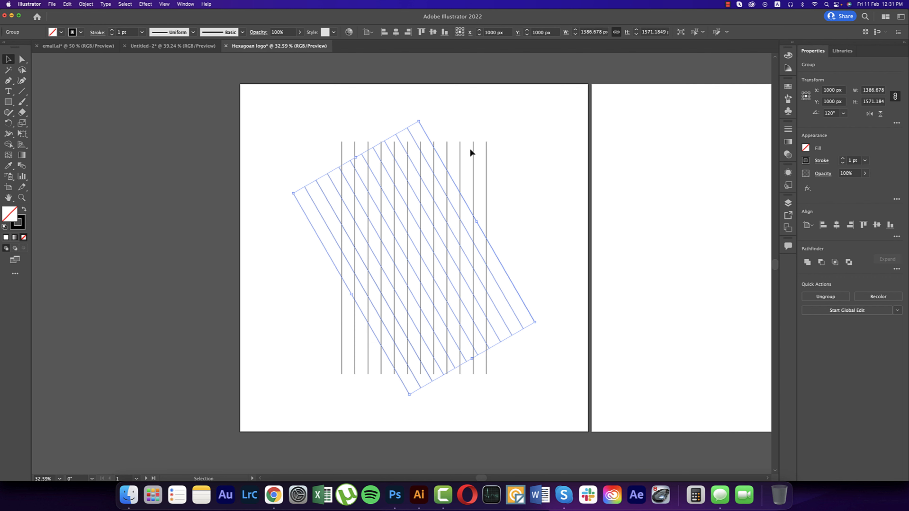
Paste a copy of the slanted line group in front, flip it horizontally and deselect it
{"action": "key", "text": "super+c"}
{"action": "key", "text": "super+f"}
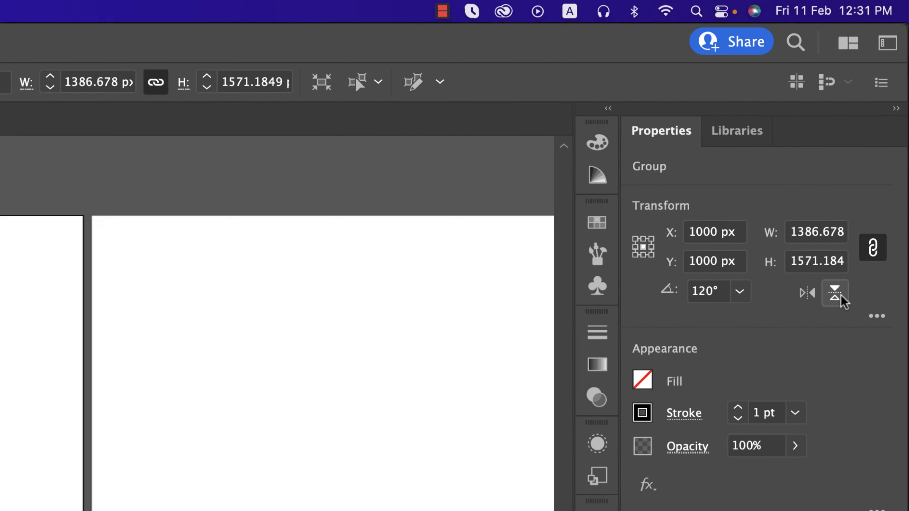
{"action": "left_click", "coordinate": [810, 308]}
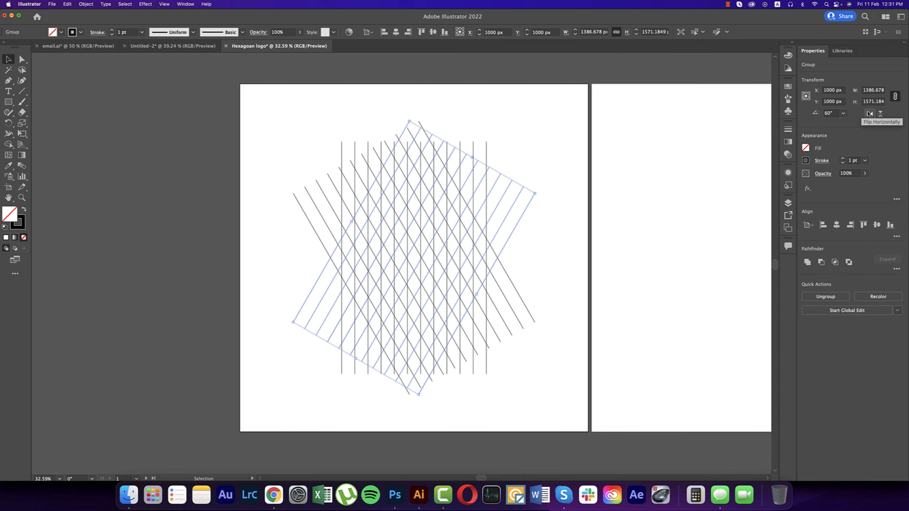
{"action": "left_click", "coordinate": [498, 146]}
Paste a copy of the vertical line group in front and rotate it 90° into a horizontal set
{"action": "left_click", "coordinate": [486, 148]}
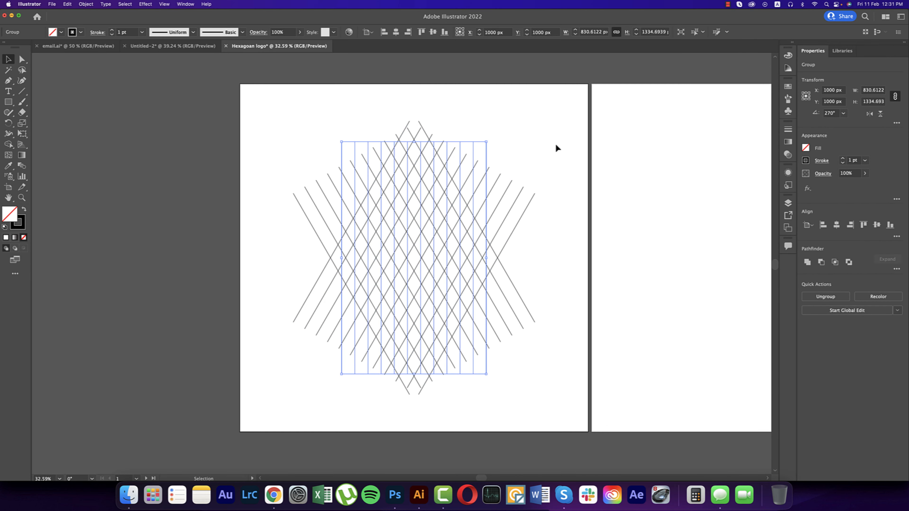
{"action": "key", "text": "super+f"}
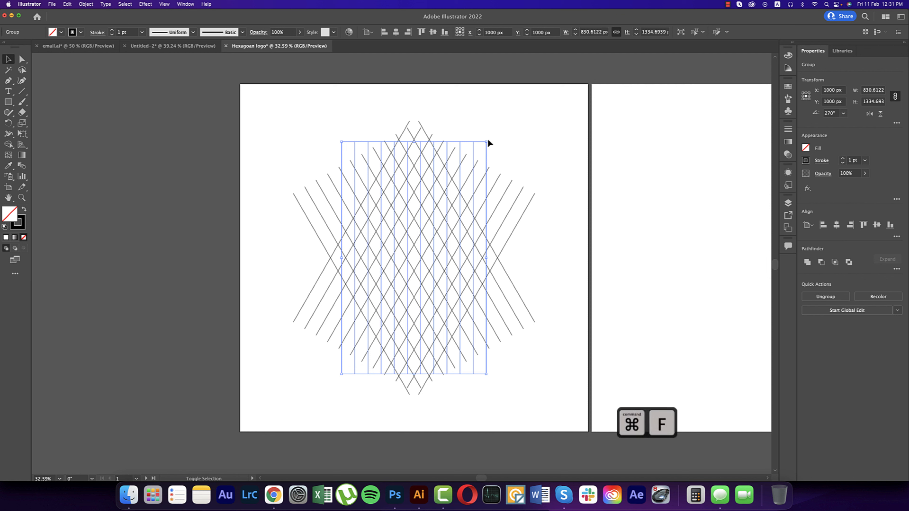
{"action": "left_click_drag", "start_coordinate": [490, 138], "coordinate": [558, 293]}
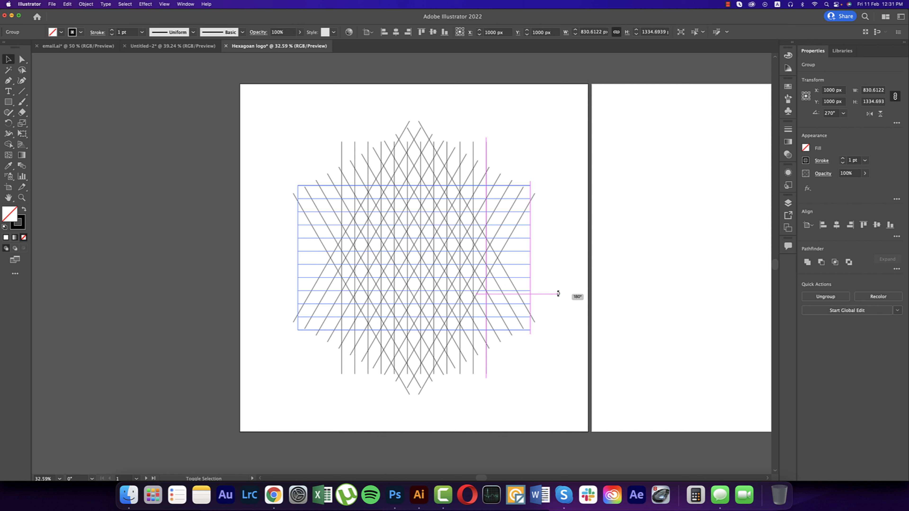
{"action": "left_click_drag", "start_coordinate": [558, 294], "coordinate": [557, 291]}
{"action": "left_click", "coordinate": [565, 270]}
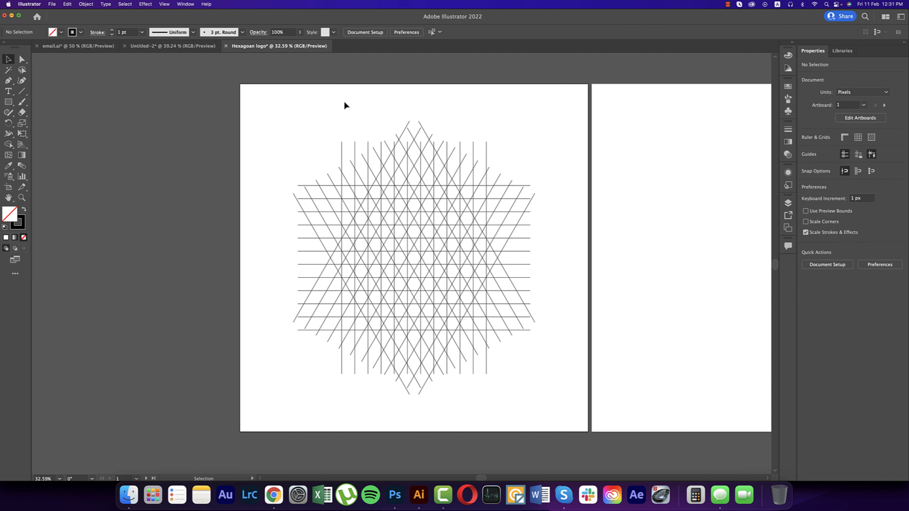
Group all four line sets into one grid and rotate the whole grid by 90°
{"action": "left_click_drag", "start_coordinate": [344, 104], "coordinate": [552, 345]}
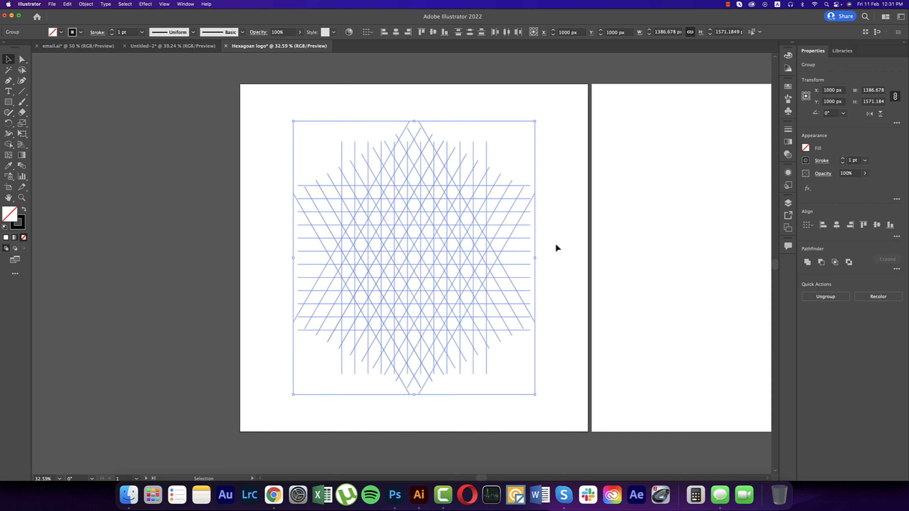
{"action": "key", "text": "super+g"}
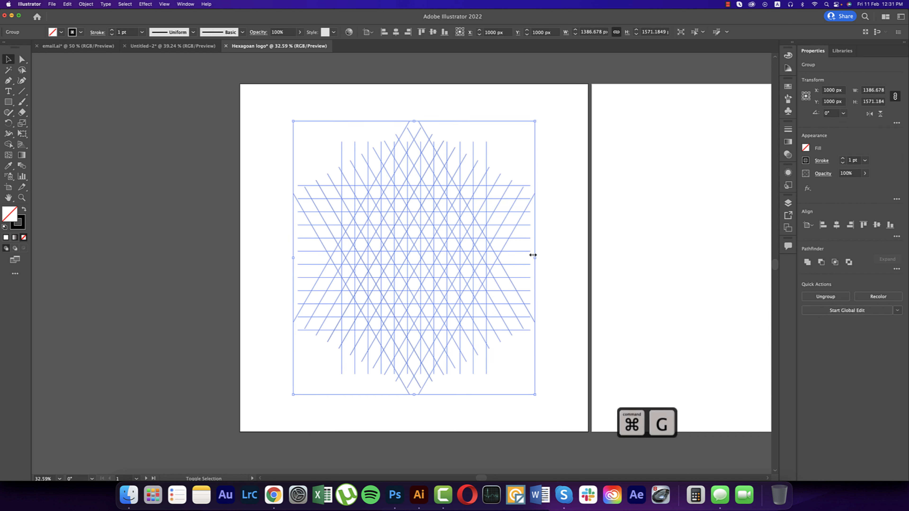
{"action": "left_click_drag", "start_coordinate": [538, 256], "coordinate": [421, 176]}
{"action": "key", "text": "super+z"}
{"action": "left_click", "coordinate": [842, 113]}
{"action": "left_click", "coordinate": [854, 152]}
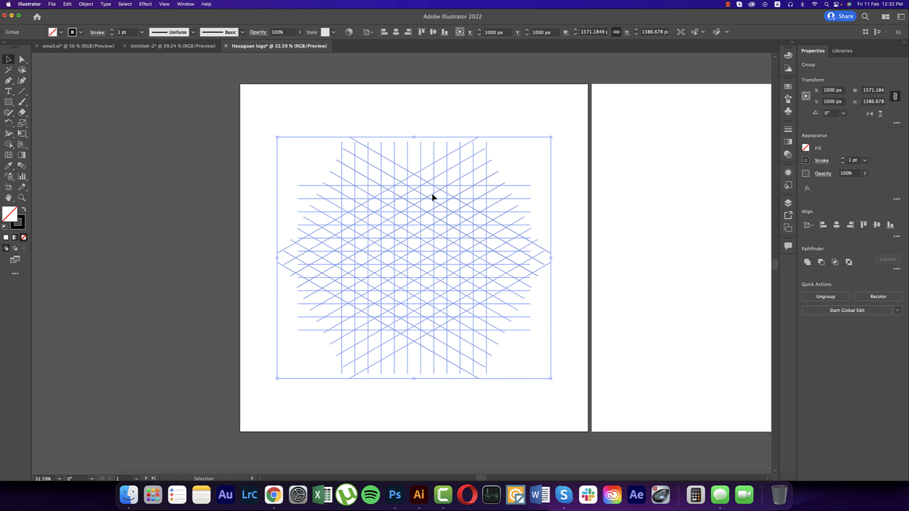
{"action": "left_click", "coordinate": [557, 171]}
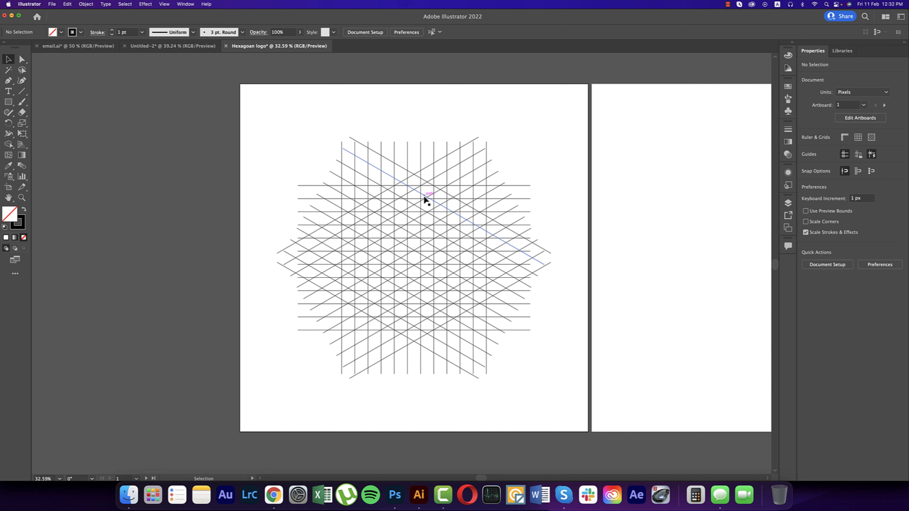
Select the whole line grid, merge its cells into a closed hexagonal ring with Shape Builder, and give the ring a black fill
{"action": "left_click_drag", "start_coordinate": [290, 139], "coordinate": [571, 416]}
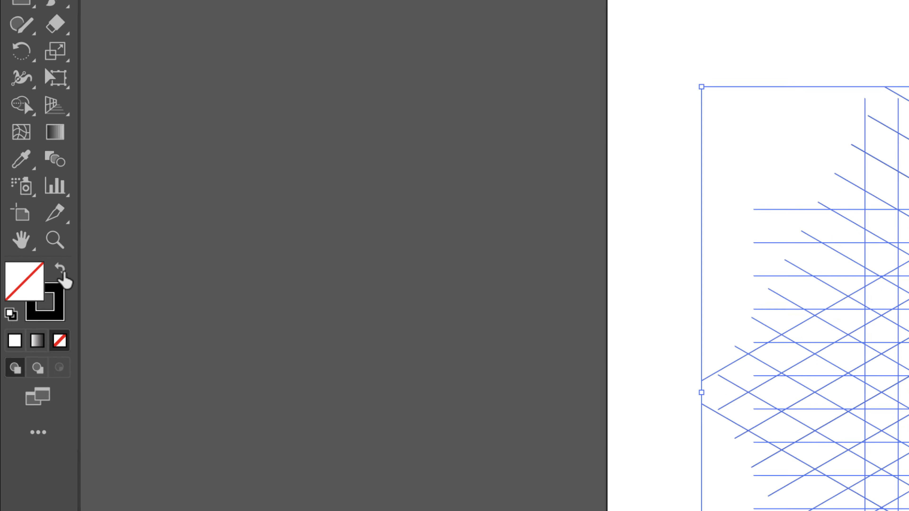
{"action": "left_click", "coordinate": [21, 105]}
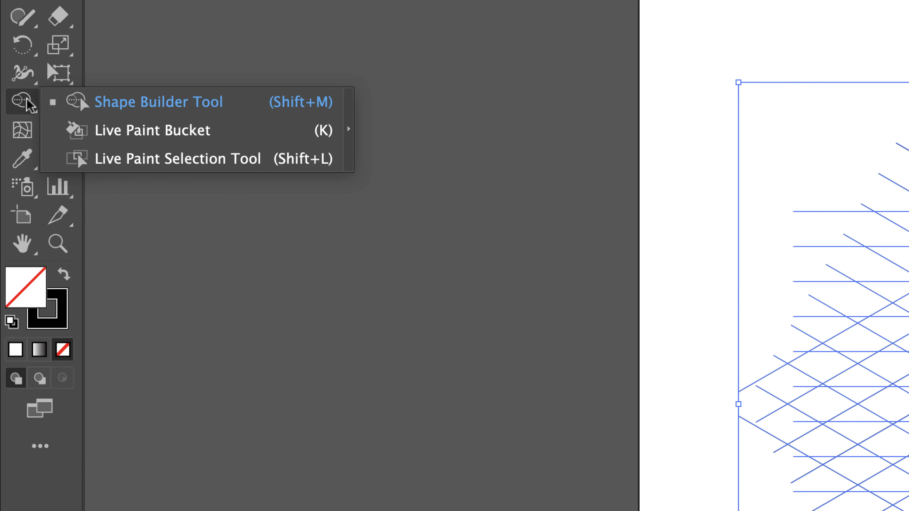
{"action": "left_click", "coordinate": [82, 109]}
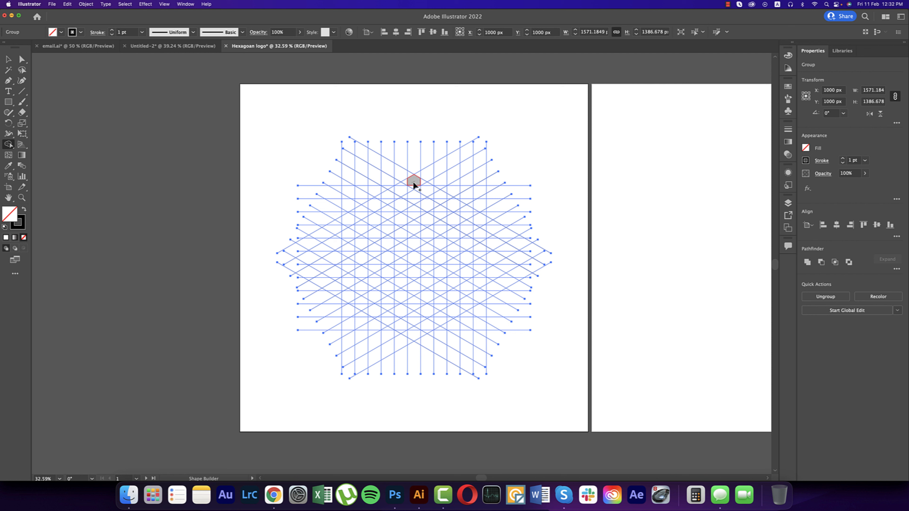
{"action": "left_click_drag", "start_coordinate": [415, 183], "coordinate": [349, 224]}
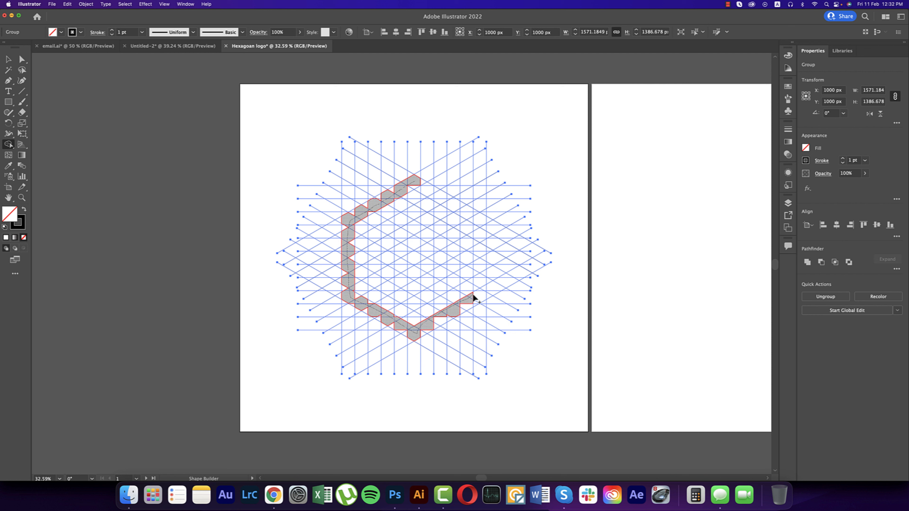
{"action": "mouse_move", "coordinate": [473, 295]}
{"action": "left_mouse_down"}
{"action": "mouse_move", "coordinate": [476, 220]}
{"action": "mouse_move", "coordinate": [416, 186]}
{"action": "left_mouse_up"}
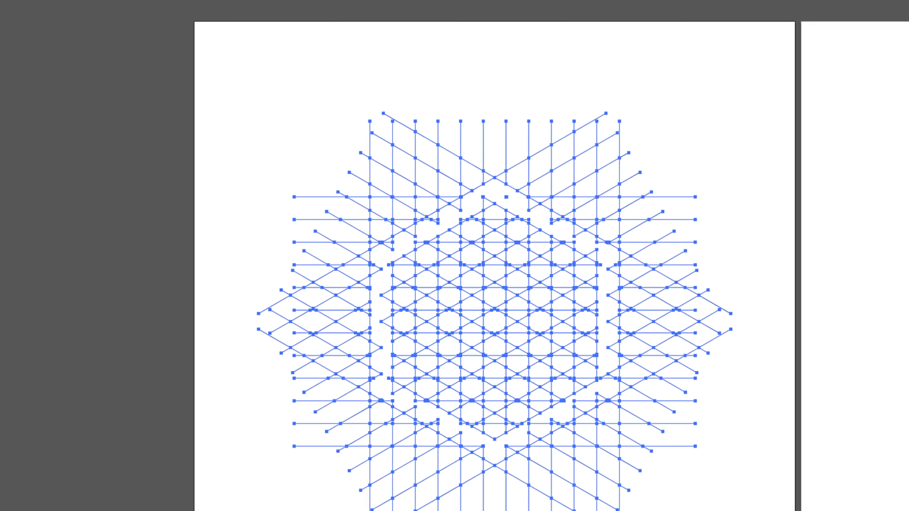
{"action": "left_click", "coordinate": [630, 218]}
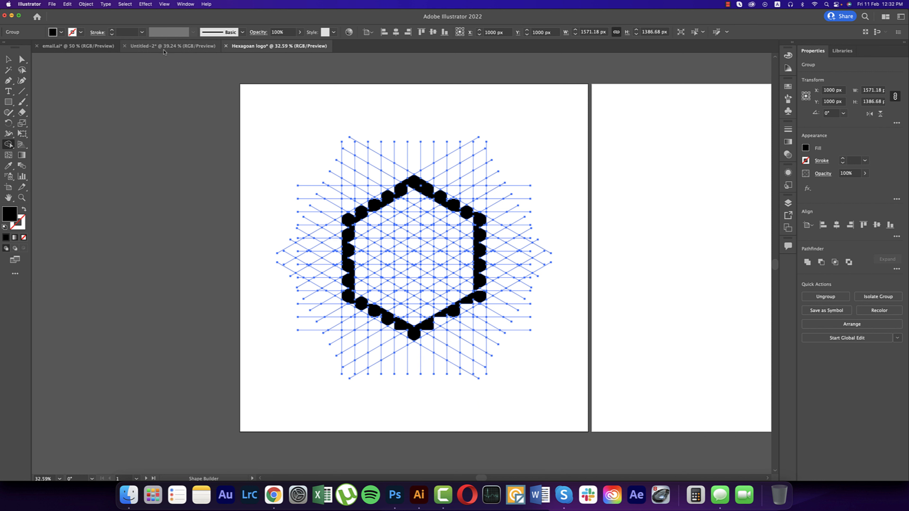
Consult the logo in the Untitled-2 document and merge cells inside the hexagonal ring into a matching U shape on the left half
{"action": "left_click", "coordinate": [172, 46]}
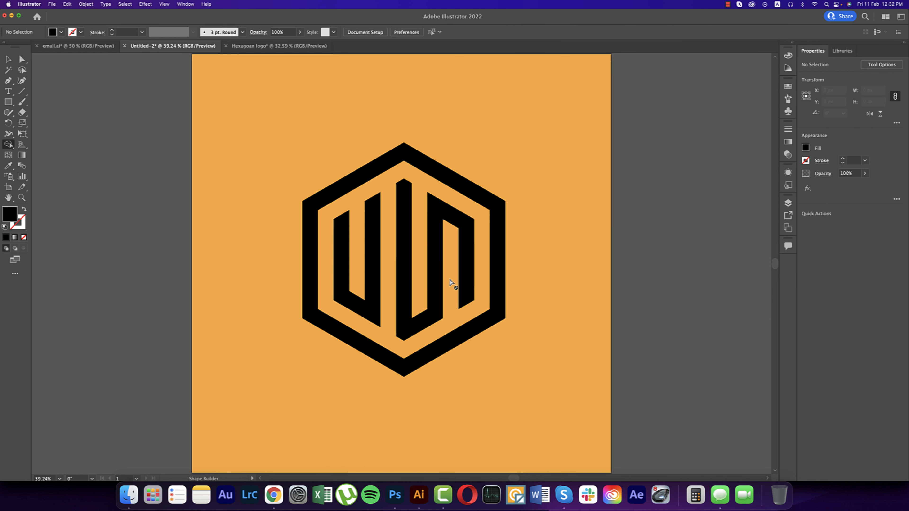
{"action": "left_click", "coordinate": [251, 46]}
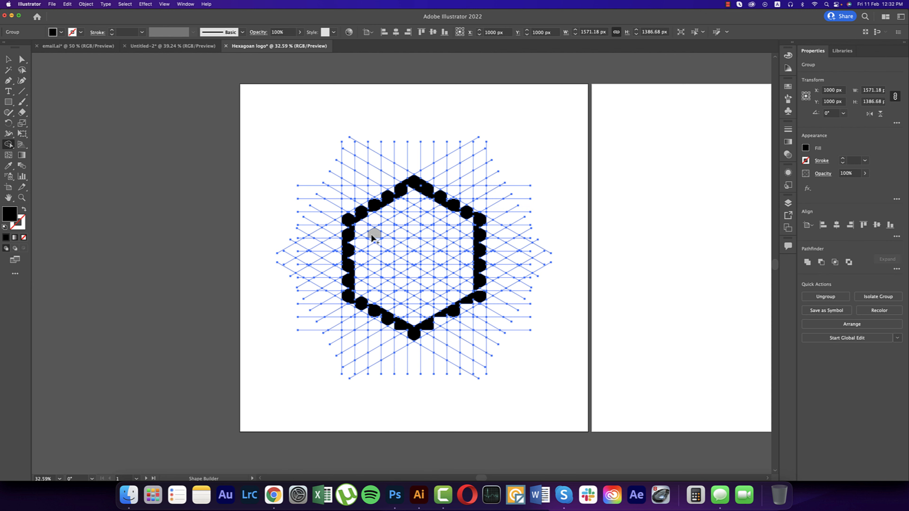
{"action": "scroll", "coordinate": [372, 238], "scroll_direction": "up", "scroll_amount": 1}
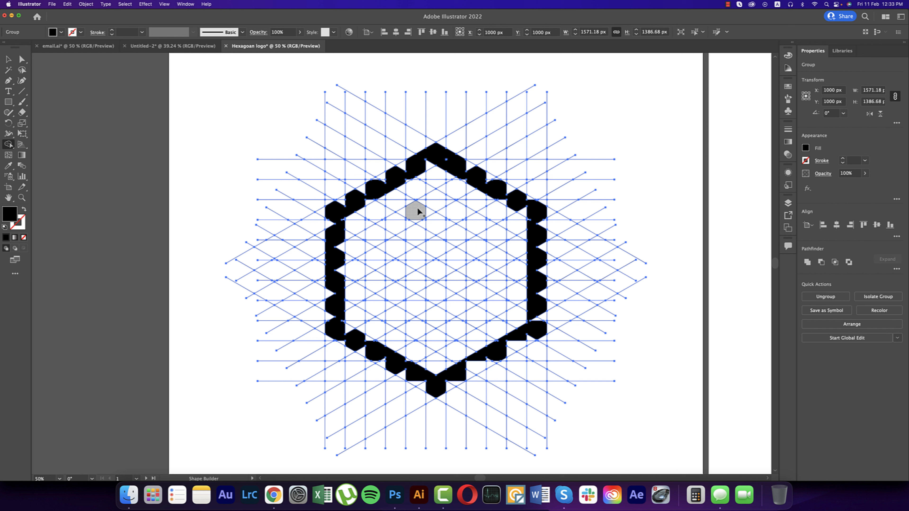
{"action": "mouse_move", "coordinate": [422, 199]}
{"action": "left_mouse_down"}
{"action": "mouse_move", "coordinate": [411, 315]}
{"action": "mouse_move", "coordinate": [418, 338]}
{"action": "left_mouse_up"}
{"action": "left_click_drag", "start_coordinate": [412, 324], "coordinate": [375, 302]}
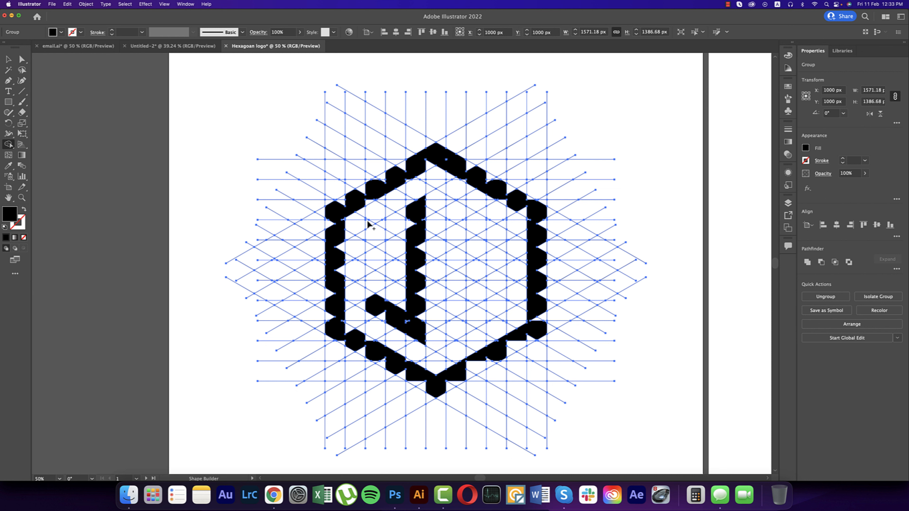
{"action": "mouse_move", "coordinate": [381, 227]}
{"action": "left_mouse_down"}
{"action": "mouse_move", "coordinate": [372, 229]}
{"action": "mouse_move", "coordinate": [376, 304]}
{"action": "mouse_move", "coordinate": [378, 233]}
{"action": "left_mouse_up"}
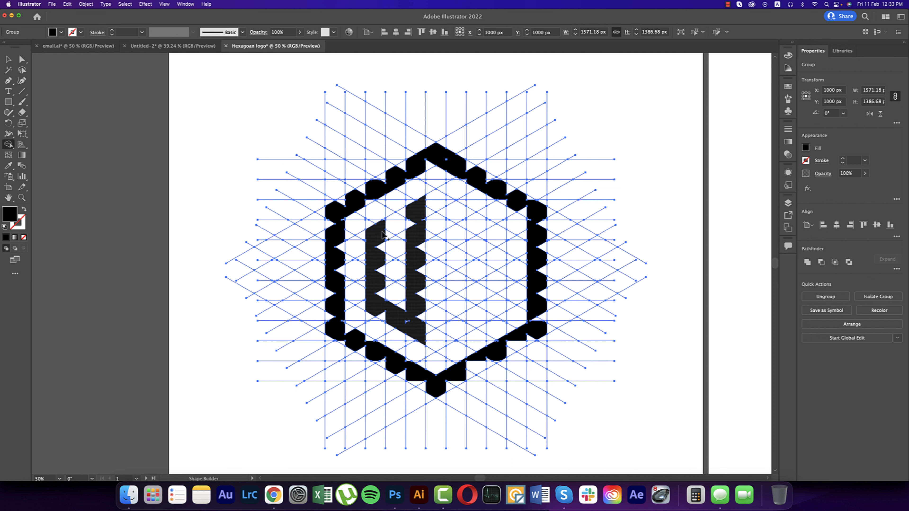
Merge the leftover gap cells along the U shape's left bar and lower diagonal, including the small triangle at the corner
{"action": "scroll", "coordinate": [376, 228], "scroll_direction": "up", "scroll_amount": 3}
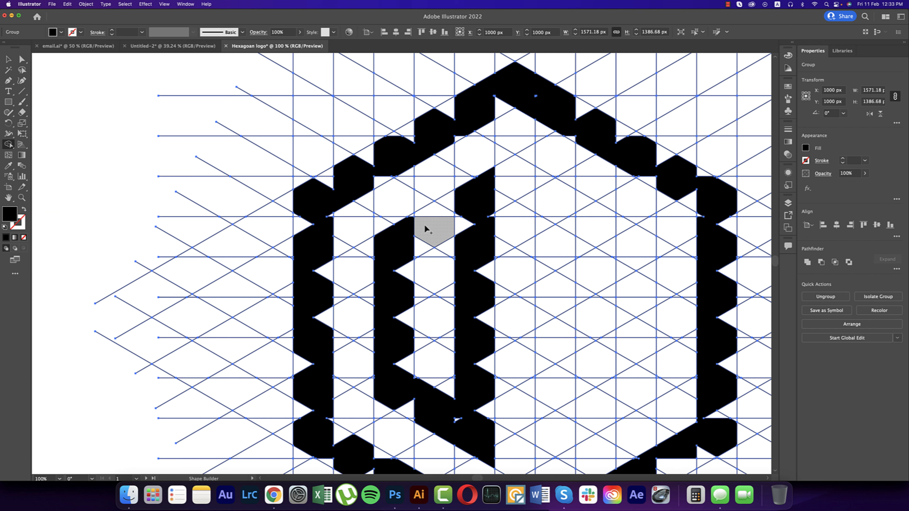
{"action": "scroll", "coordinate": [426, 228], "scroll_direction": "down", "scroll_amount": 1}
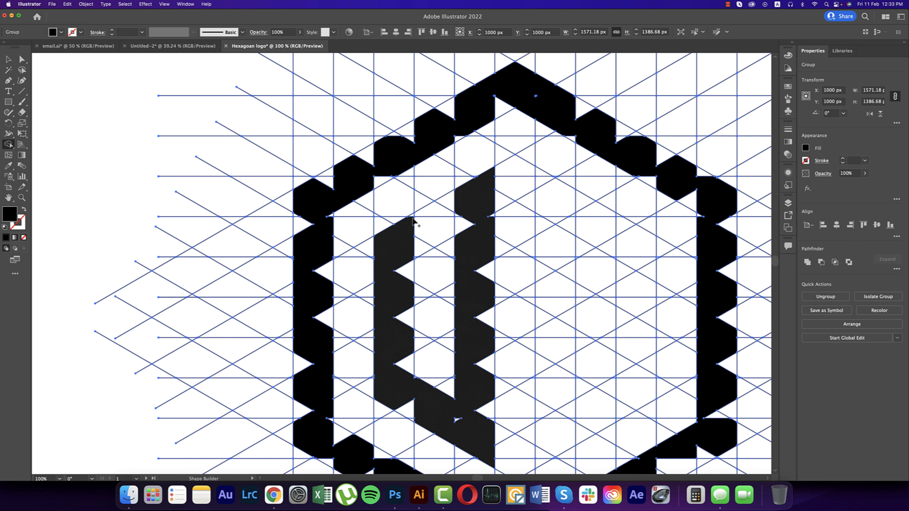
{"action": "mouse_move", "coordinate": [408, 229]}
{"action": "left_mouse_down"}
{"action": "mouse_move", "coordinate": [402, 281]}
{"action": "mouse_move", "coordinate": [412, 223]}
{"action": "left_mouse_up"}
{"action": "scroll", "coordinate": [403, 281], "scroll_direction": "down", "scroll_amount": 5}
{"action": "left_click_drag", "start_coordinate": [412, 301], "coordinate": [419, 324]}
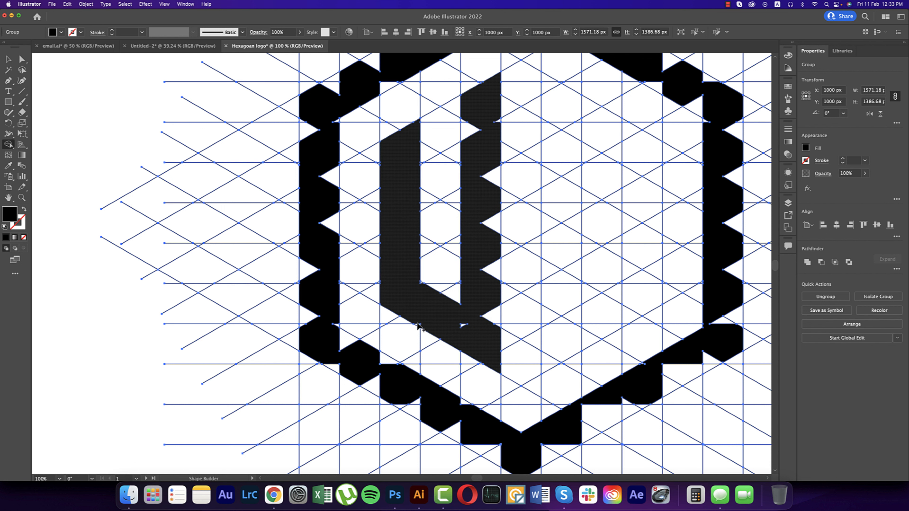
{"action": "scroll", "coordinate": [422, 300], "scroll_direction": "up", "scroll_amount": 4}
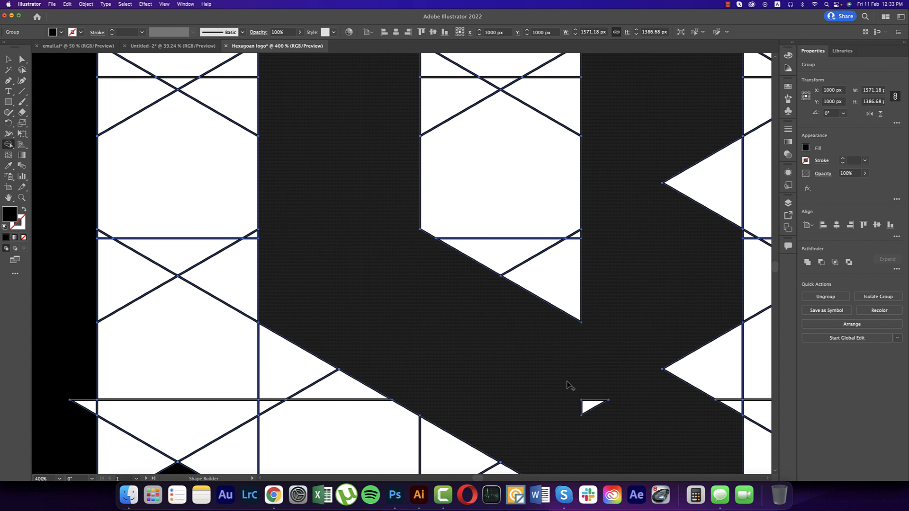
{"action": "left_click_drag", "start_coordinate": [612, 419], "coordinate": [621, 424]}
{"action": "left_click_drag", "start_coordinate": [634, 411], "coordinate": [509, 334]}
Merge the triangular notches along the U shape's right bar up to its slanted tip so the edge becomes straight
{"action": "left_click_drag", "start_coordinate": [601, 253], "coordinate": [608, 331]}
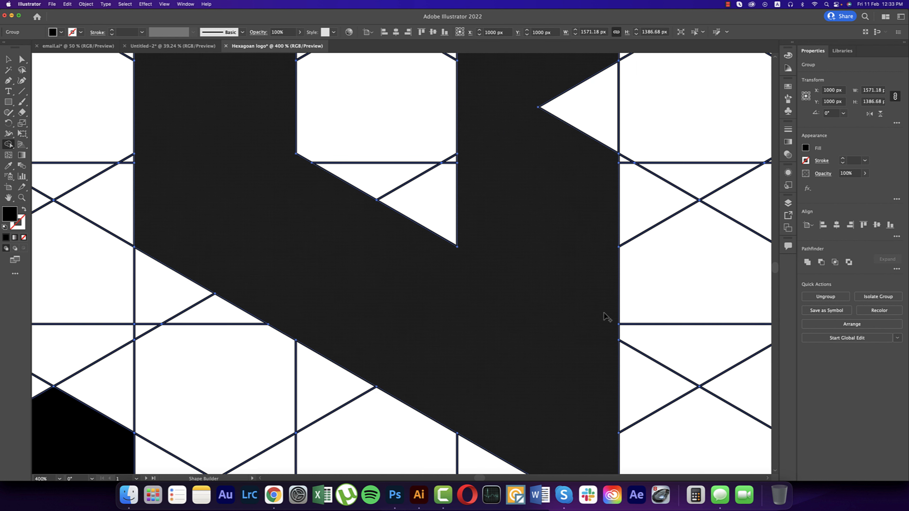
{"action": "left_click_drag", "start_coordinate": [573, 260], "coordinate": [554, 405]}
{"action": "left_click_drag", "start_coordinate": [568, 212], "coordinate": [569, 306]}
{"action": "left_click_drag", "start_coordinate": [545, 239], "coordinate": [546, 377]}
{"action": "left_click_drag", "start_coordinate": [540, 281], "coordinate": [541, 411]}
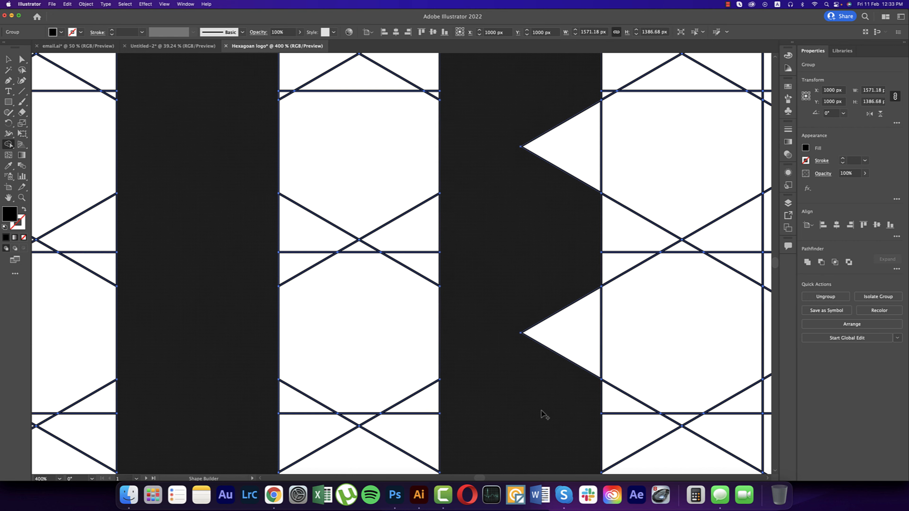
{"action": "left_click_drag", "start_coordinate": [564, 300], "coordinate": [573, 409]}
{"action": "left_click_drag", "start_coordinate": [554, 283], "coordinate": [546, 391]}
{"action": "left_click_drag", "start_coordinate": [555, 218], "coordinate": [557, 309]}
{"action": "left_click_drag", "start_coordinate": [541, 239], "coordinate": [535, 404]}
{"action": "left_click_drag", "start_coordinate": [443, 171], "coordinate": [480, 382]}
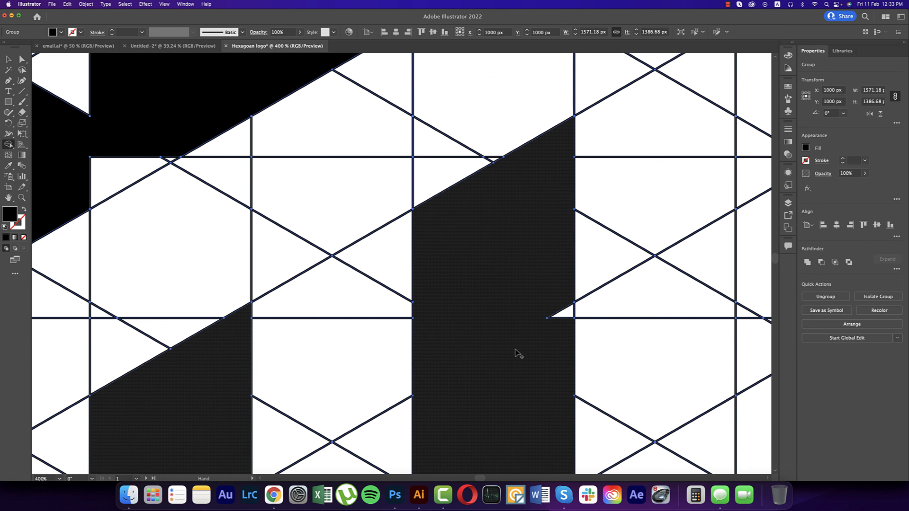
{"action": "left_click_drag", "start_coordinate": [567, 313], "coordinate": [555, 350]}
{"action": "scroll", "coordinate": [523, 337], "scroll_direction": "down", "scroll_amount": 2}
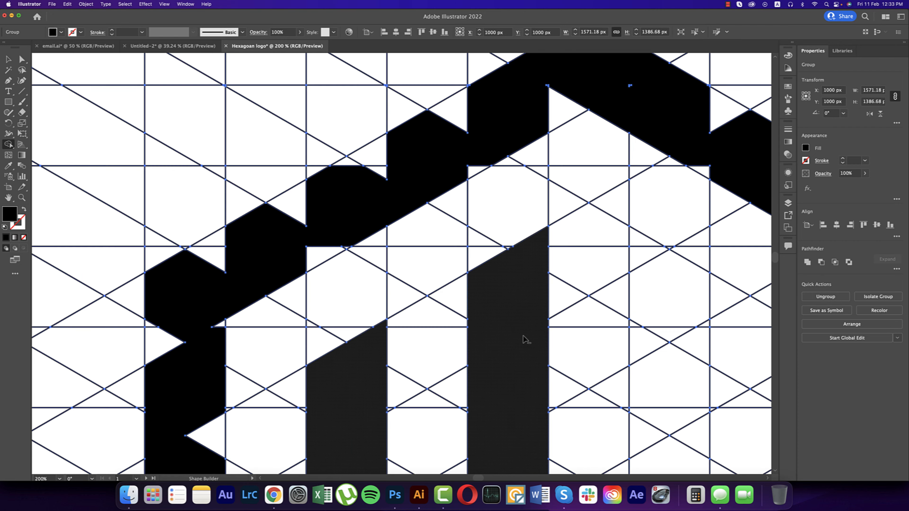
Merge cells in the right half of the ring into an inverted U shape and fill the notches along both its bars
{"action": "mouse_move", "coordinate": [507, 385]}
{"action": "left_mouse_down"}
{"action": "mouse_move", "coordinate": [515, 234]}
{"action": "mouse_move", "coordinate": [513, 340]}
{"action": "mouse_move", "coordinate": [510, 277]}
{"action": "mouse_move", "coordinate": [475, 230]}
{"action": "mouse_move", "coordinate": [451, 297]}
{"action": "mouse_move", "coordinate": [393, 341]}
{"action": "left_mouse_up"}
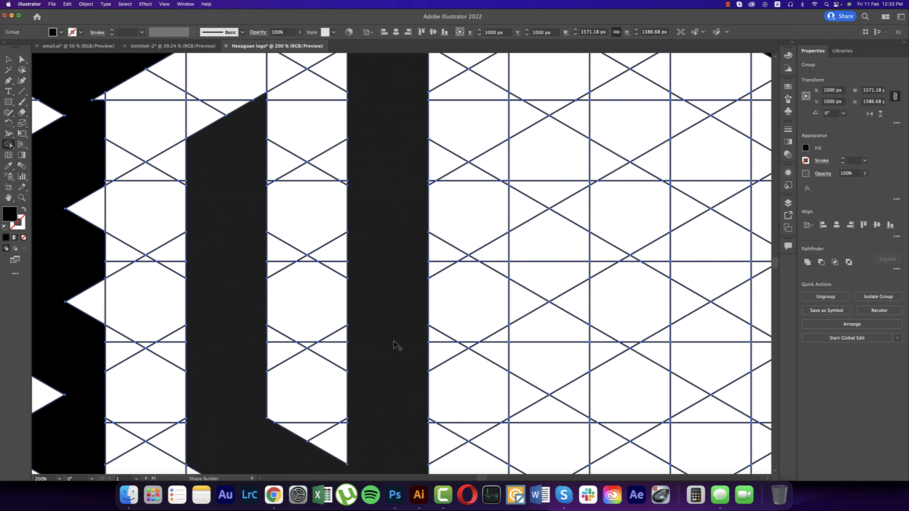
{"action": "scroll", "coordinate": [401, 339], "scroll_direction": "down", "scroll_amount": 2}
{"action": "left_click_drag", "start_coordinate": [475, 367], "coordinate": [465, 291]}
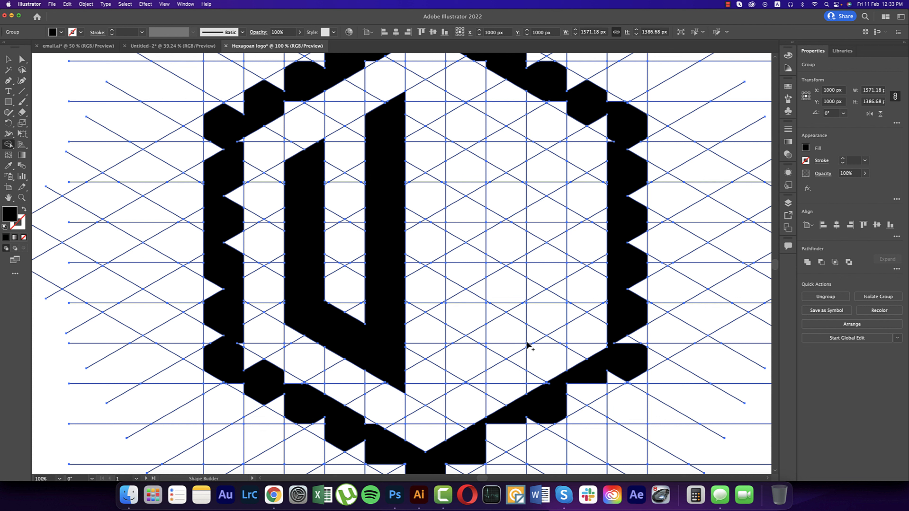
{"action": "mouse_move", "coordinate": [531, 340]}
{"action": "left_mouse_down"}
{"action": "mouse_move", "coordinate": [535, 165]}
{"action": "mouse_move", "coordinate": [496, 145]}
{"action": "mouse_move", "coordinate": [524, 166]}
{"action": "mouse_move", "coordinate": [522, 150]}
{"action": "mouse_move", "coordinate": [533, 148]}
{"action": "mouse_move", "coordinate": [557, 209]}
{"action": "left_mouse_up"}
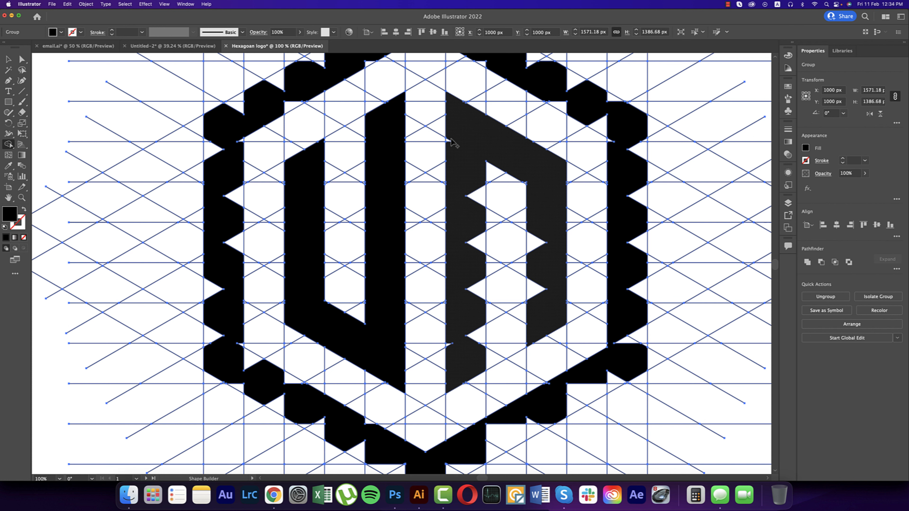
{"action": "left_click_drag", "start_coordinate": [465, 168], "coordinate": [482, 354]}
{"action": "mouse_move", "coordinate": [534, 315]}
{"action": "left_mouse_down"}
{"action": "mouse_move", "coordinate": [533, 258]}
{"action": "mouse_move", "coordinate": [537, 309]}
{"action": "left_mouse_up"}
Try to fill the notches on the right side of the outer hexagonal ring with Shape Builder
{"action": "scroll", "coordinate": [537, 310], "scroll_direction": "down", "scroll_amount": 2}
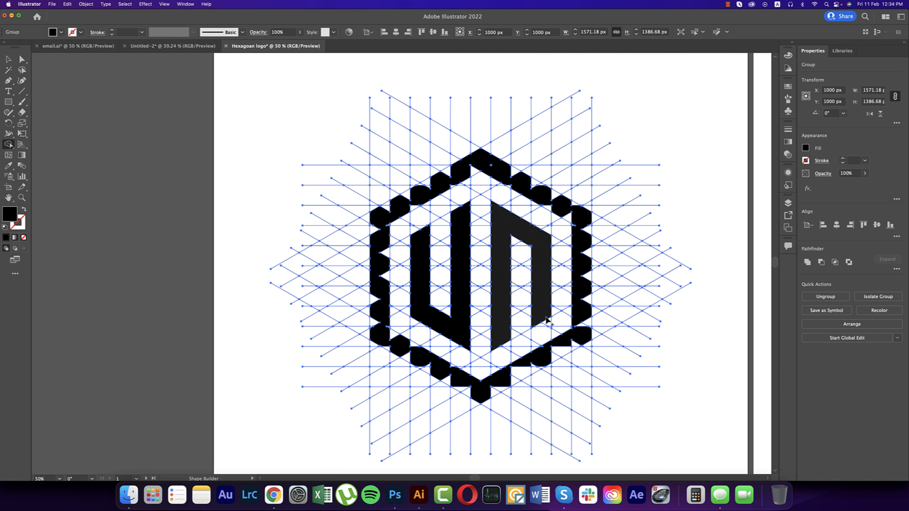
{"action": "left_click_drag", "start_coordinate": [544, 313], "coordinate": [584, 282]}
{"action": "left_click_drag", "start_coordinate": [587, 227], "coordinate": [587, 219]}
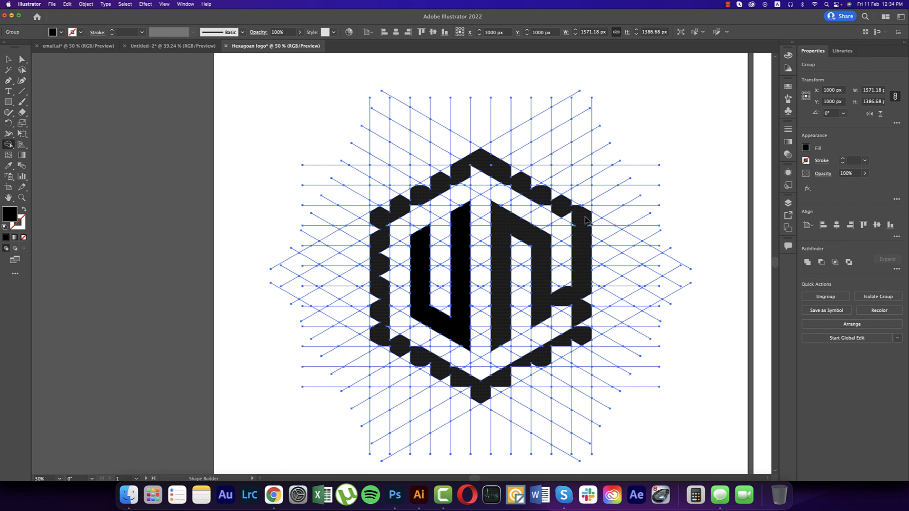
{"action": "left_click_drag", "start_coordinate": [575, 305], "coordinate": [548, 318]}
{"action": "left_click_drag", "start_coordinate": [569, 285], "coordinate": [572, 286]}
Undo the ring notch fills and all merges of the two inner letter shapes, back to the plain hexagonal ring
{"action": "key", "text": "super+z"}
{"action": "key", "text": "super+z"}
{"action": "key", "text": "super+z"}
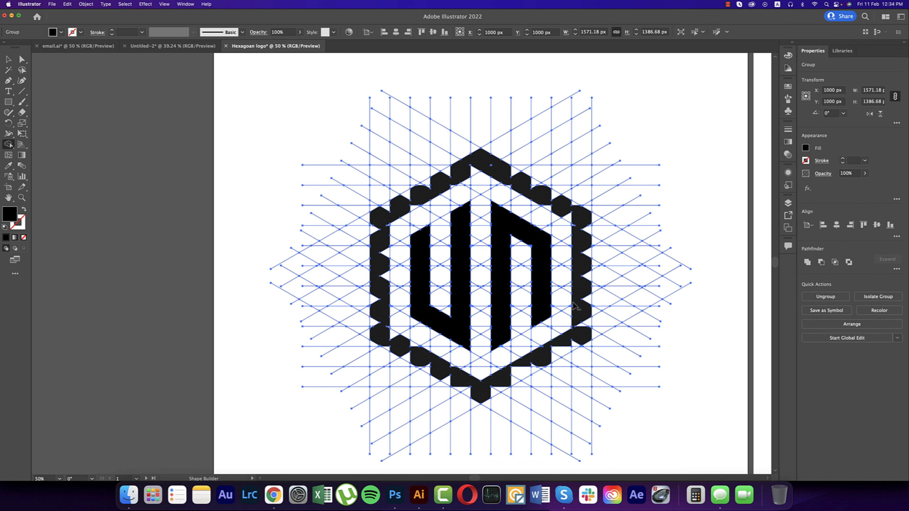
{"action": "scroll", "coordinate": [574, 306], "scroll_direction": "down", "scroll_amount": 1}
{"action": "key", "text": "super+z"}
{"action": "key", "text": "super+z"}
{"action": "key", "text": "super+z"}
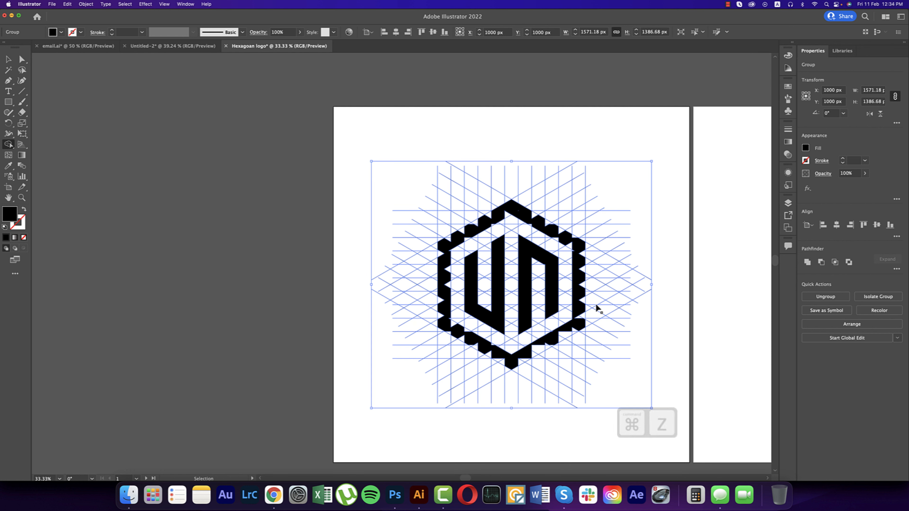
{"action": "key", "text": "super+z"}
{"action": "key", "text": "super+z"}
{"action": "key", "text": "super+z"}
{"action": "key", "text": "super+z"}
{"action": "key", "text": "super+z"}
{"action": "key", "text": "super+z"}
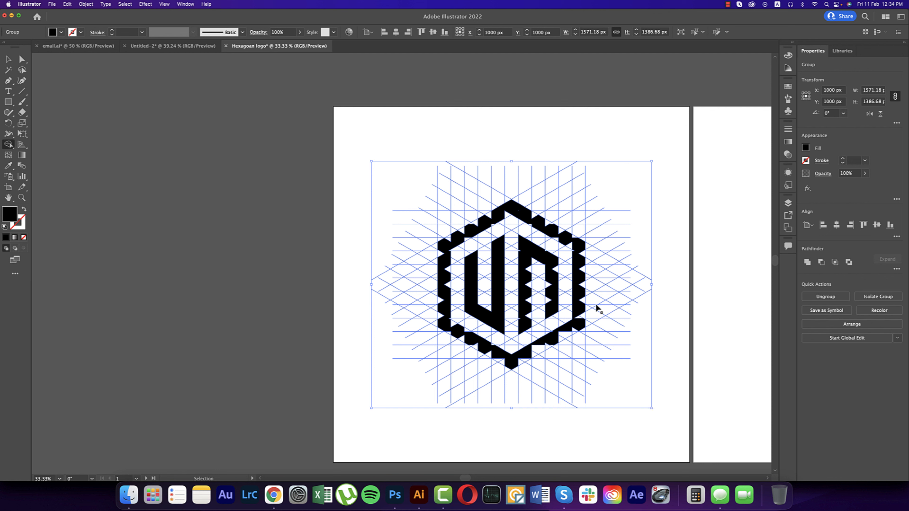
{"action": "key", "text": "super+z"}
{"action": "key", "text": "super+z"}
{"action": "key", "text": "super+z"}
{"action": "key", "text": "super+z"}
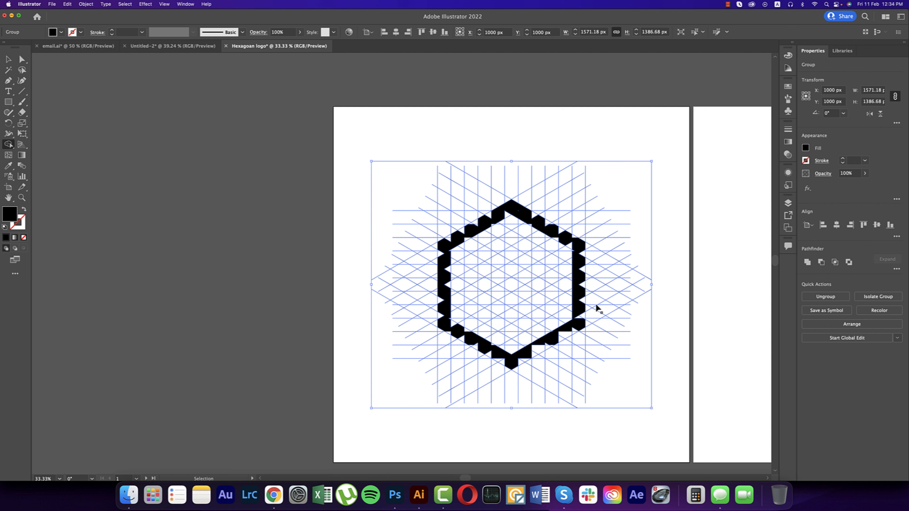
Undo the hexagonal ring, the rotated line-group copies and the original vertical lines until the artboard is empty
{"action": "key", "text": "super+z"}
{"action": "key", "text": "super+z"}
{"action": "key", "text": "super+z"}
{"action": "key", "text": "super+z"}
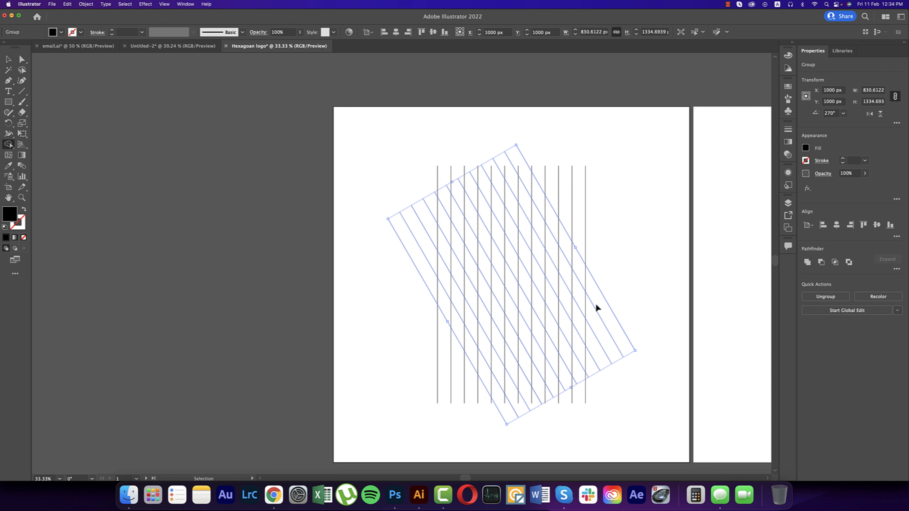
{"action": "key", "text": "super+z"}
{"action": "key", "text": "super+z"}
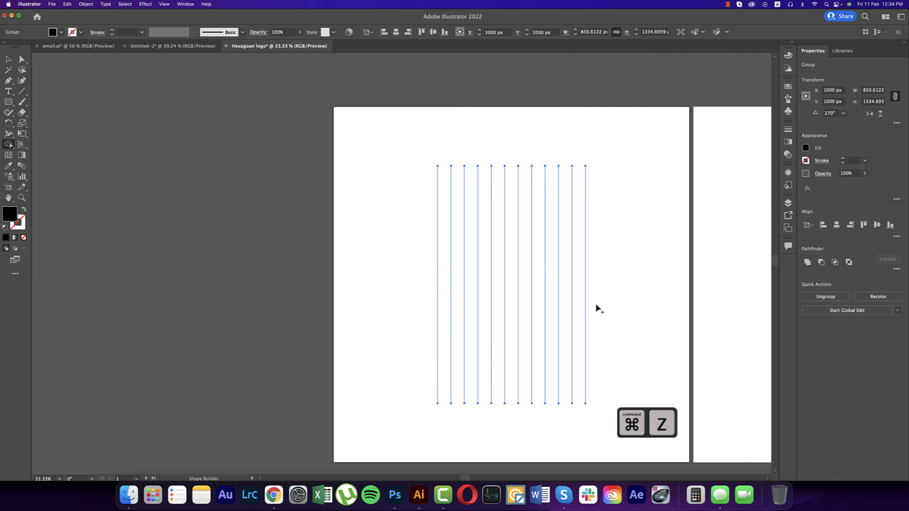
{"action": "key", "text": "super+z"}
{"action": "key", "text": "super+z"}
{"action": "key", "text": "super+z"}
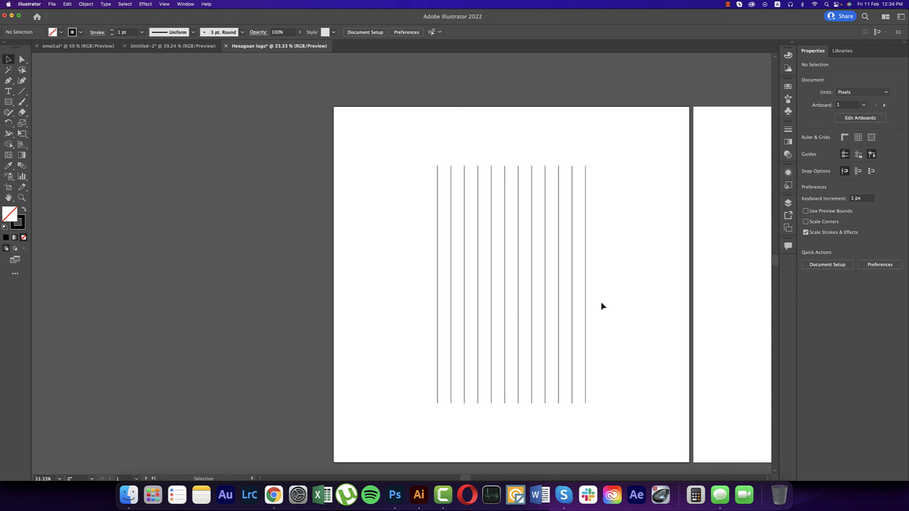
{"action": "key", "text": "v"}
{"action": "key", "text": "super+z"}
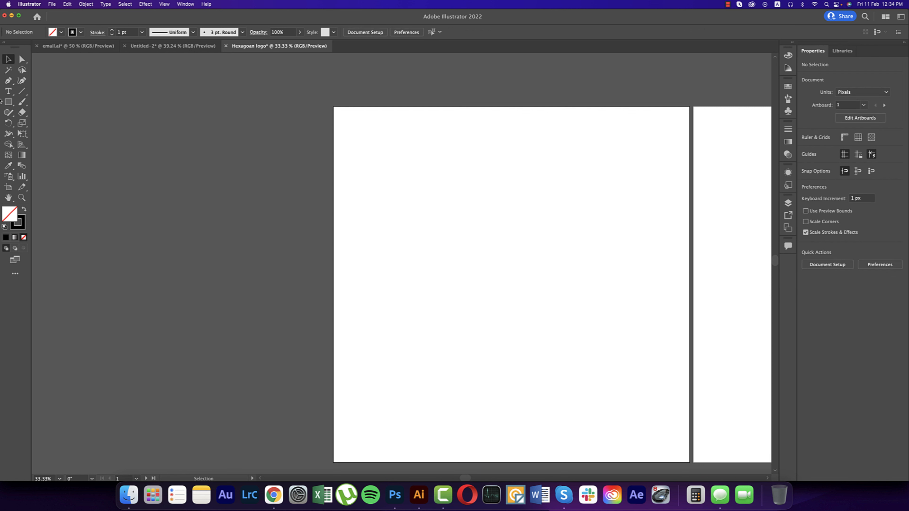
Draw a vertical line about 1480 px long near the artboard's left edge and duplicate it about 68 px to the right
{"action": "left_click", "coordinate": [22, 91]}
{"action": "left_click_drag", "start_coordinate": [397, 159], "coordinate": [424, 423]}
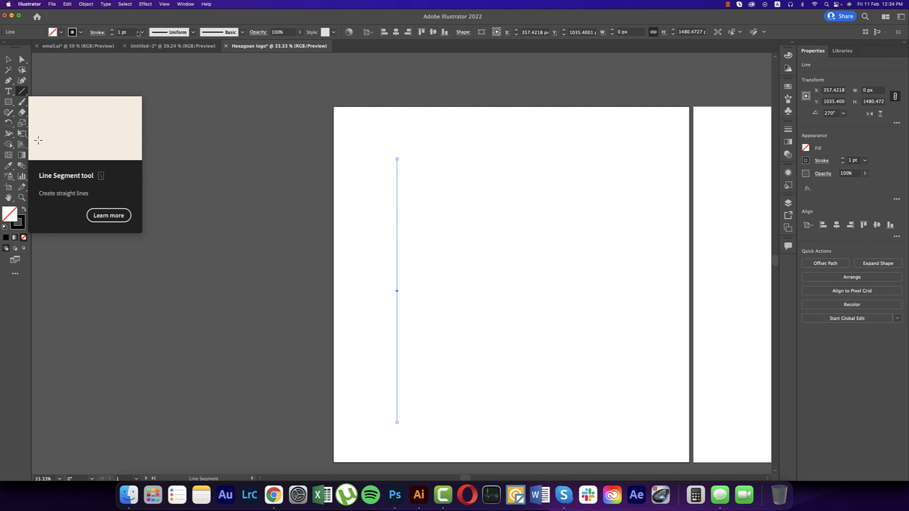
{"action": "key", "text": "v"}
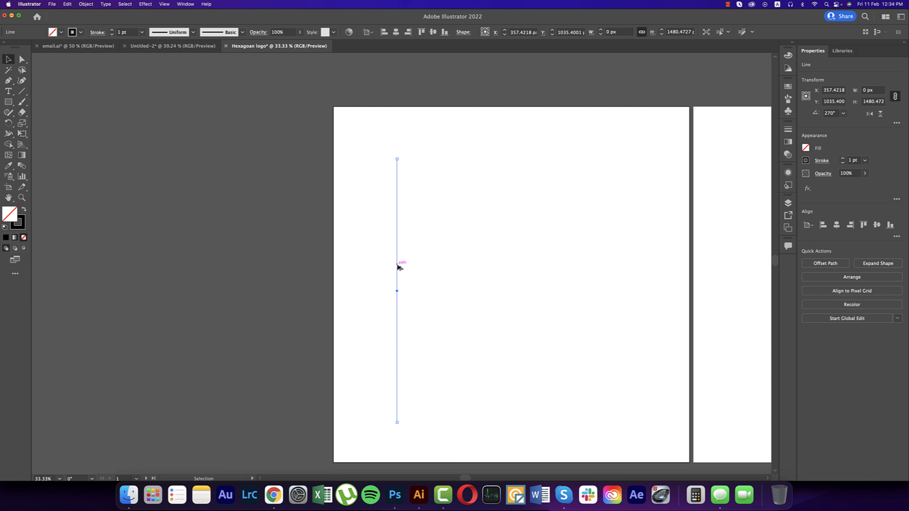
{"action": "left_click_drag", "start_coordinate": [397, 266], "coordinate": [410, 268]}
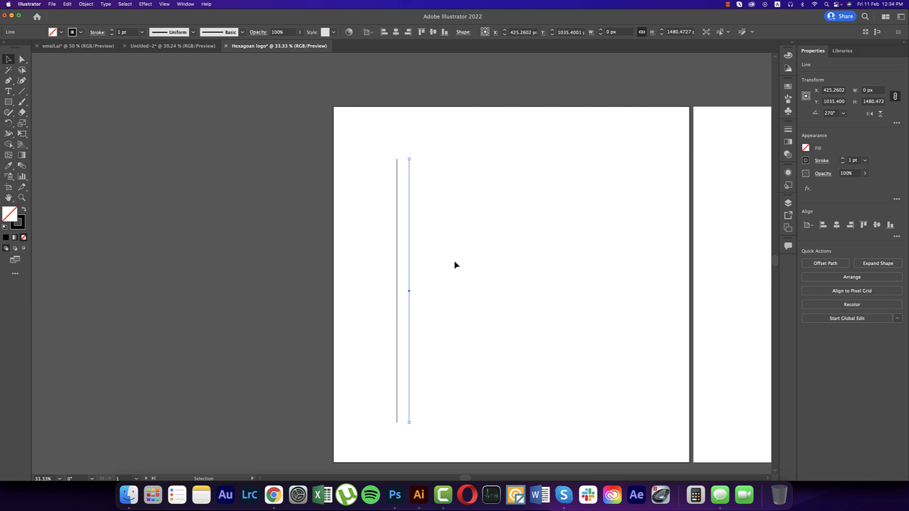
Repeat the line duplication until 14 evenly spaced vertical lines stand side by side on the artboard
{"action": "key", "text": "super+d"}
{"action": "key", "text": "super+d"}
{"action": "key", "text": "super+d"}
{"action": "key", "text": "super+d"}
{"action": "key", "text": "super+d"}
{"action": "key", "text": "super+d"}
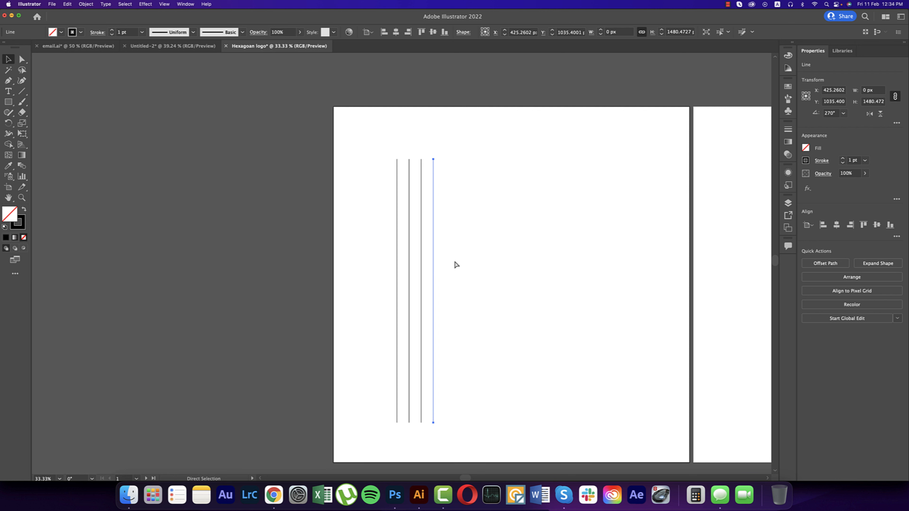
{"action": "key", "text": "super+d"}
{"action": "key", "text": "super+d"}
{"action": "key", "text": "super+d"}
{"action": "key", "text": "super+d"}
{"action": "key", "text": "super+d"}
{"action": "key", "text": "super+d"}
{"action": "key", "text": "super+d"}
{"action": "key", "text": "super+d"}
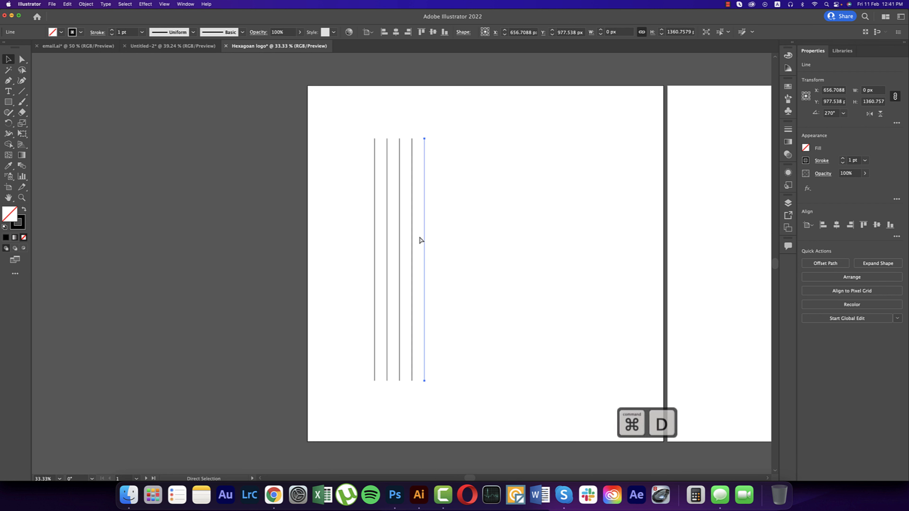
{"action": "key", "text": "super+d"}
{"action": "key", "text": "super+d"}
{"action": "key", "text": "super+d"}
{"action": "key", "text": "super+d"}
{"action": "key", "text": "super+d"}
{"action": "key", "text": "super+d"}
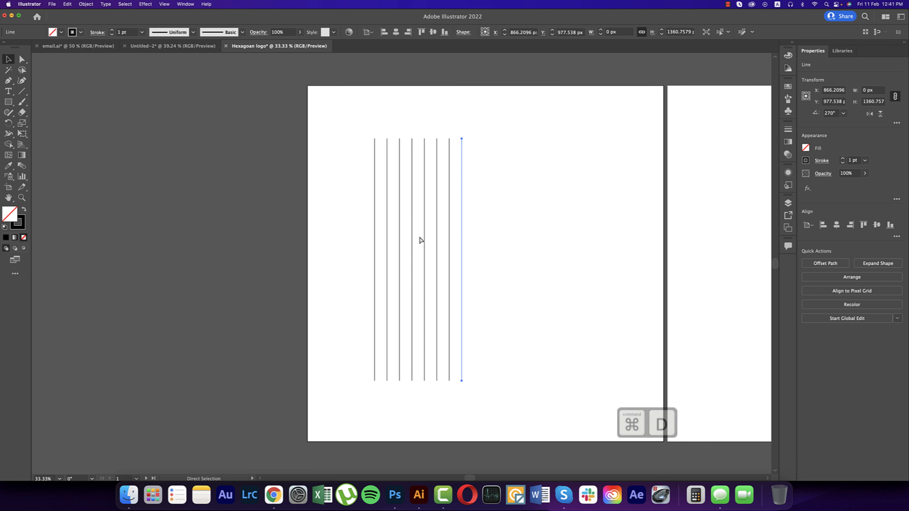
{"action": "key", "text": "super+d"}
{"action": "key", "text": "super+d"}
{"action": "key", "text": "super+d"}
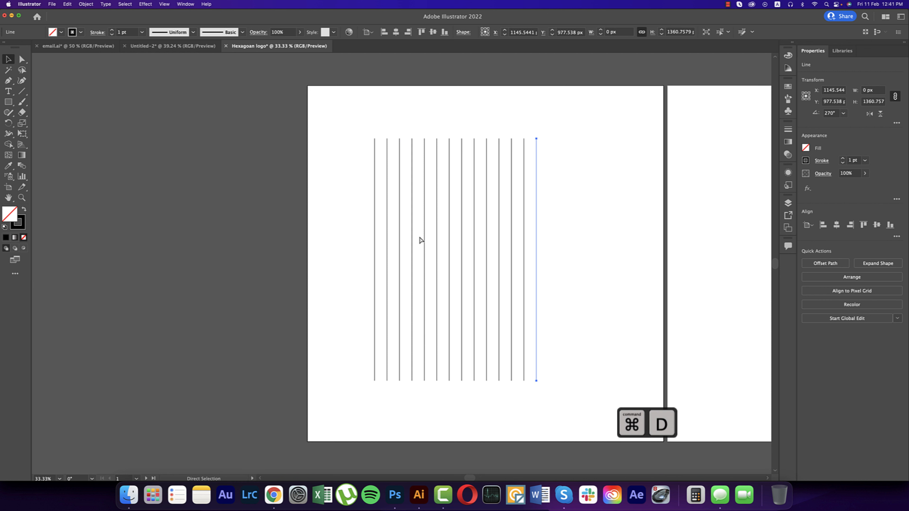
Group all the vertical lines and center the group horizontally and vertically on the artboard
{"action": "left_click_drag", "start_coordinate": [562, 252], "coordinate": [308, 260]}
{"action": "key", "text": "super+g"}
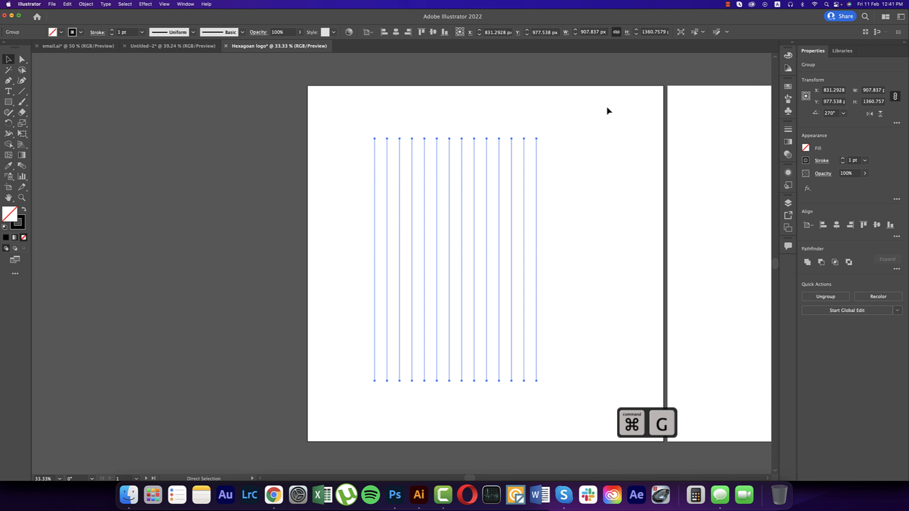
{"action": "left_click", "coordinate": [433, 32]}
{"action": "left_click", "coordinate": [395, 32]}
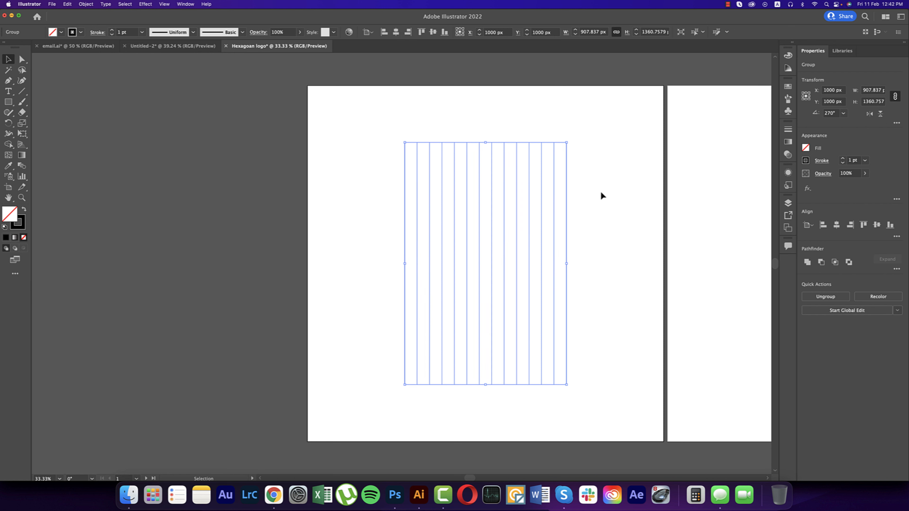
Paste a copy of the line group in front and set its rotation angle to 180° to form horizontal lines
{"action": "key", "text": "super+c"}
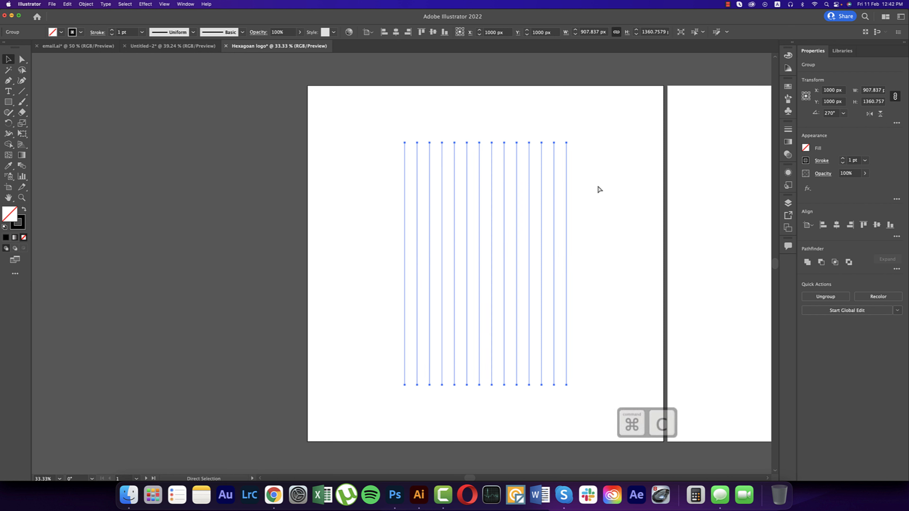
{"action": "key", "text": "super+f"}
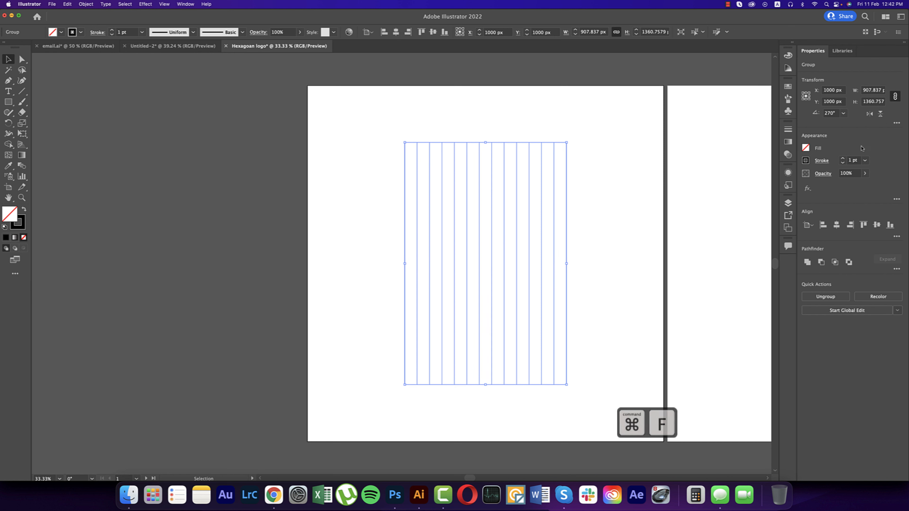
{"action": "left_click", "coordinate": [843, 113]}
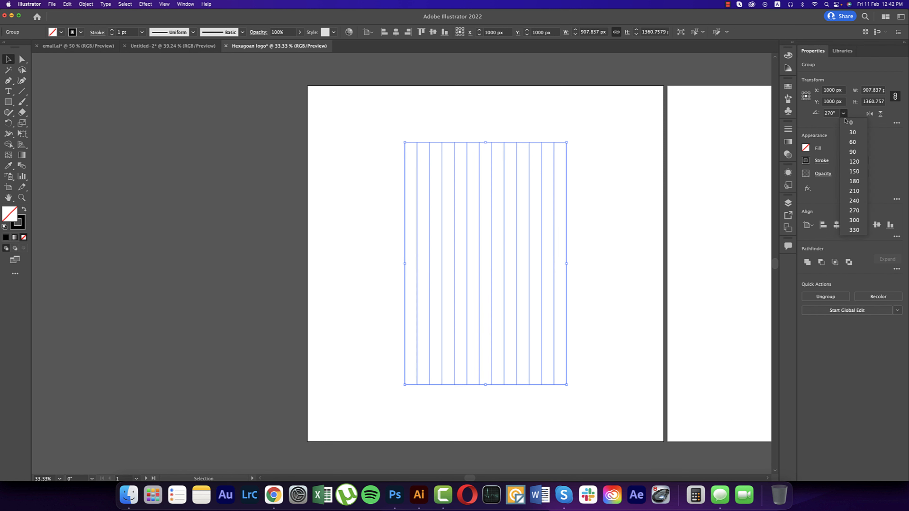
{"action": "left_click", "coordinate": [853, 181]}
Paste another copy of the vertical line group in place and set its rotation angle to 120°
{"action": "left_click_drag", "start_coordinate": [601, 158], "coordinate": [377, 148]}
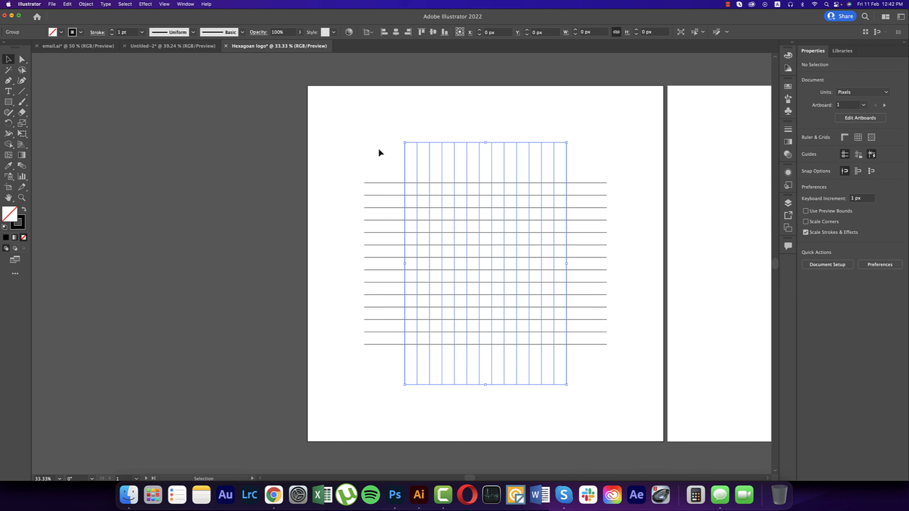
{"action": "key", "text": "super+f"}
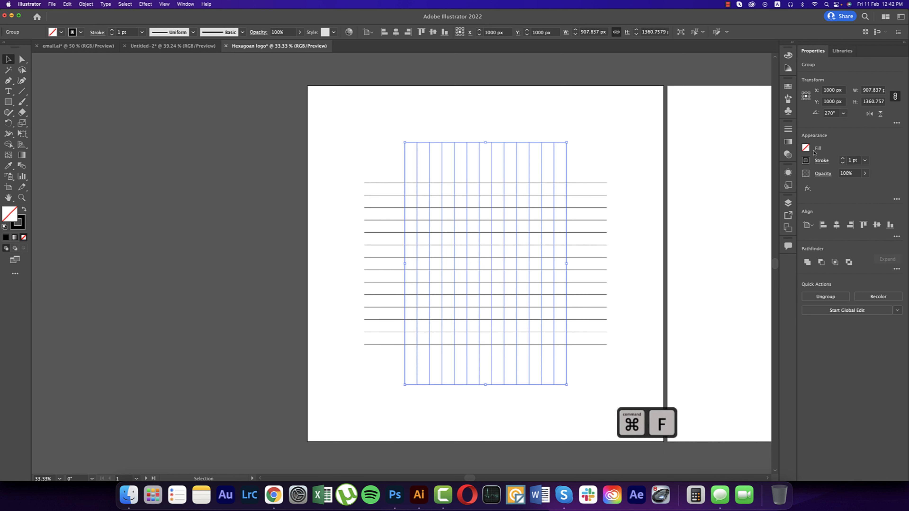
{"action": "left_click", "coordinate": [844, 113]}
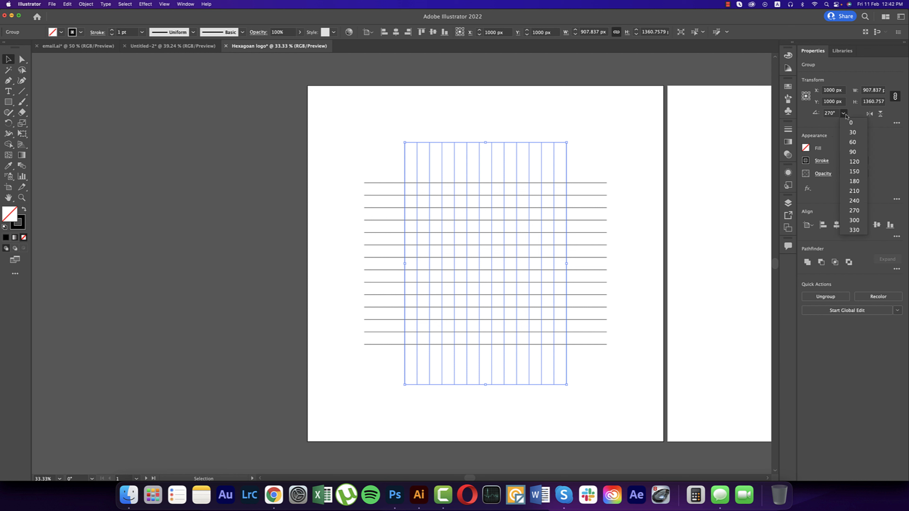
{"action": "left_click", "coordinate": [854, 162]}
Add a horizontally flipped copy of the 120° line group and rotate all the selected line groups together by 90°
{"action": "key", "text": "super+f"}
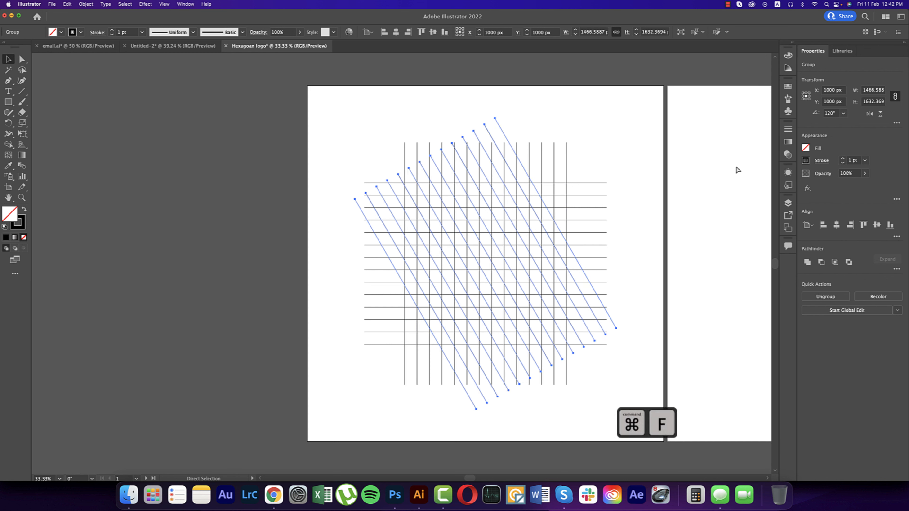
{"action": "left_click", "coordinate": [870, 115]}
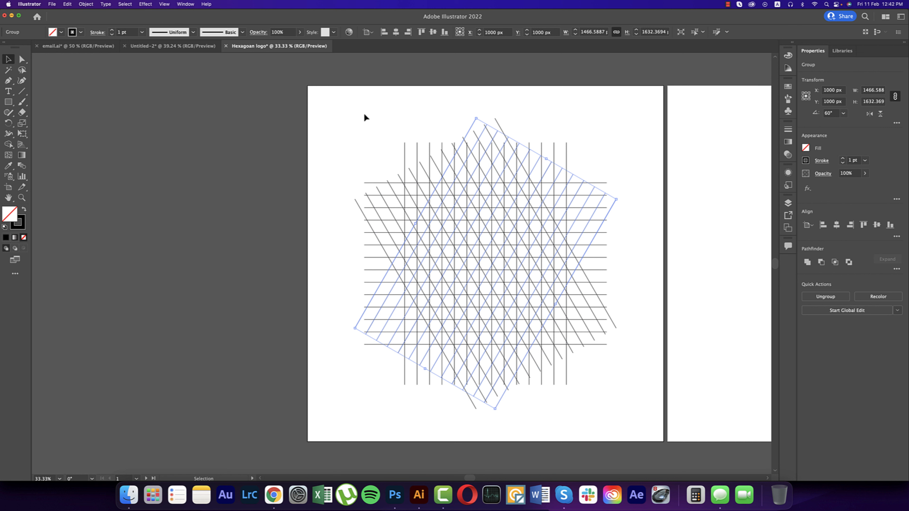
{"action": "left_click_drag", "start_coordinate": [364, 117], "coordinate": [634, 370]}
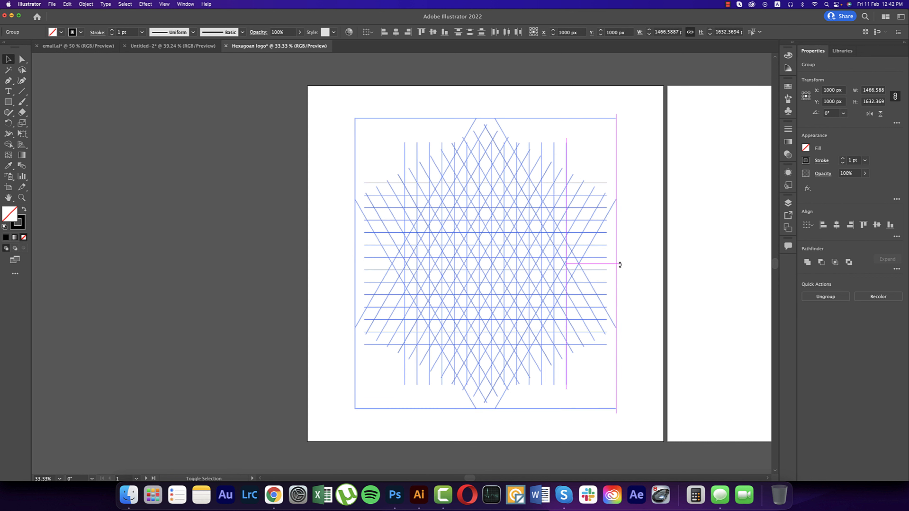
{"action": "left_click_drag", "start_coordinate": [620, 264], "coordinate": [498, 202]}
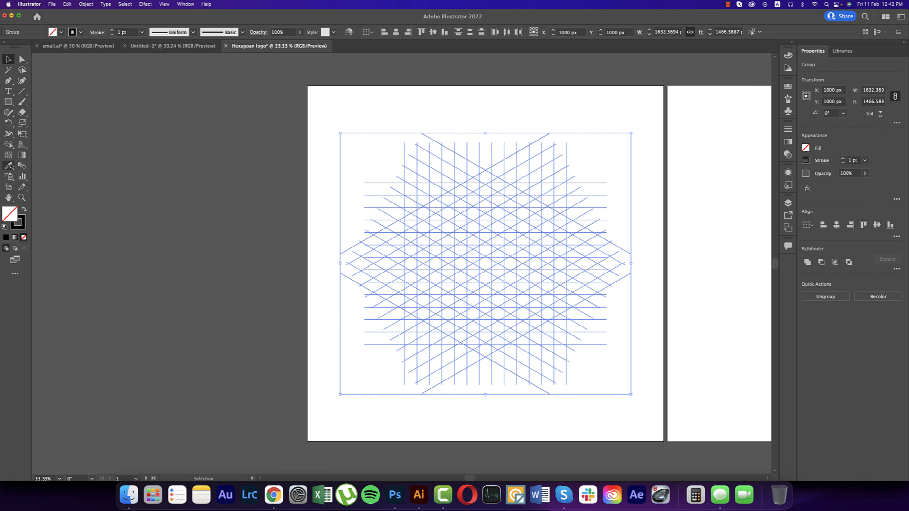
Using Shape Builder with black fill and no stroke, merge the grid cells along all six sides of a hexagonal ring
{"action": "left_click_drag", "start_coordinate": [8, 144], "coordinate": [30, 146]}
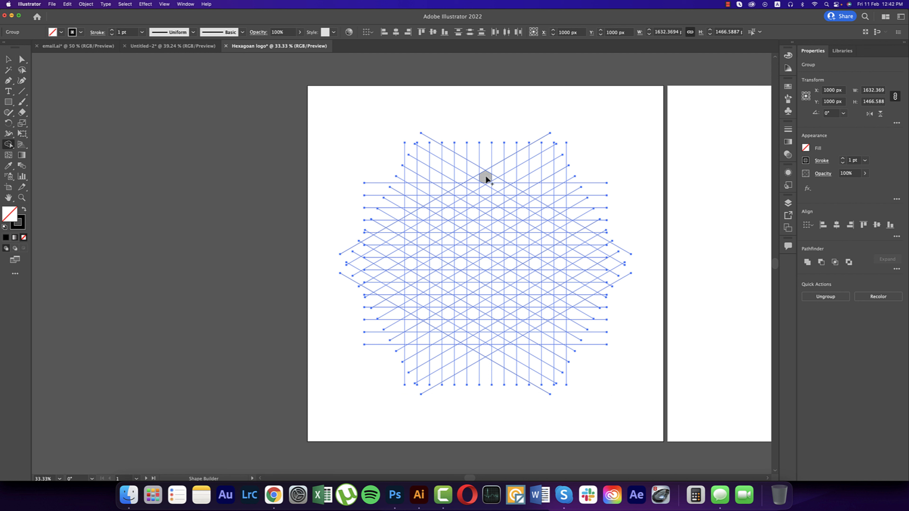
{"action": "left_click", "coordinate": [24, 210]}
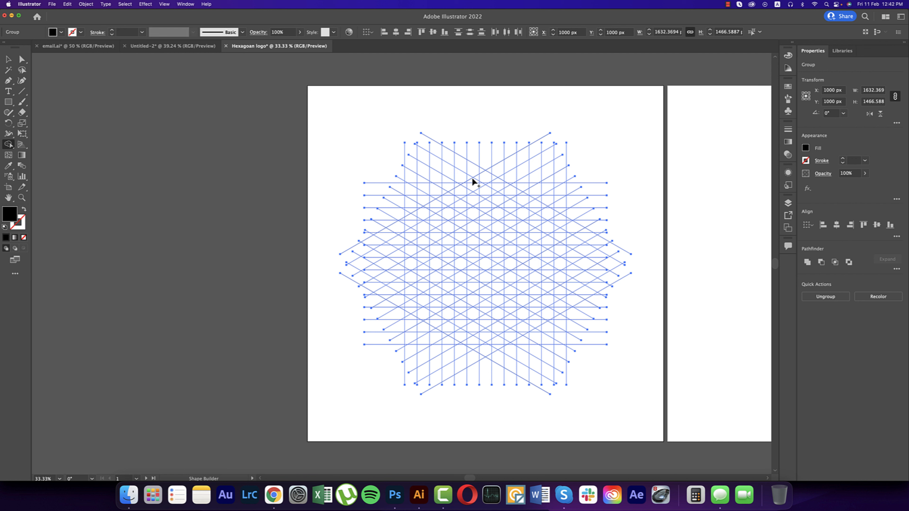
{"action": "left_click_drag", "start_coordinate": [416, 219], "coordinate": [412, 220]}
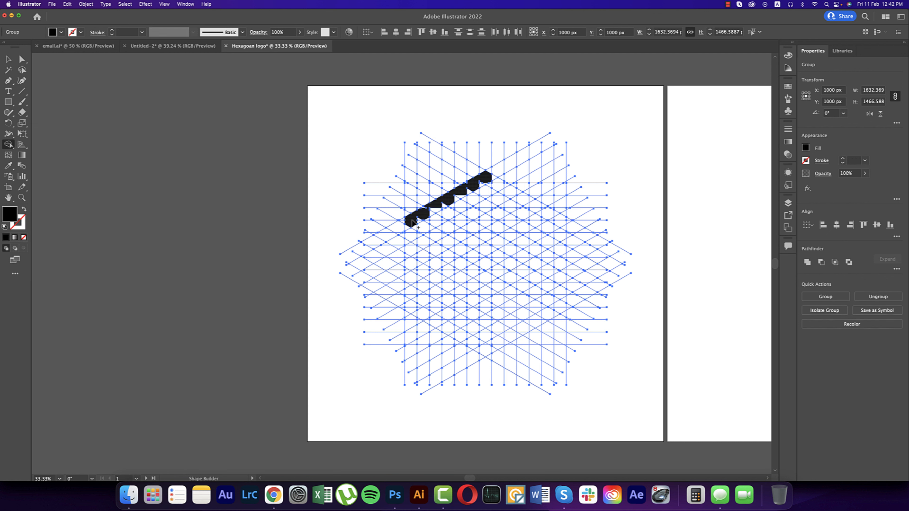
{"action": "left_click_drag", "start_coordinate": [410, 282], "coordinate": [410, 308]}
{"action": "left_click_drag", "start_coordinate": [412, 309], "coordinate": [441, 323]}
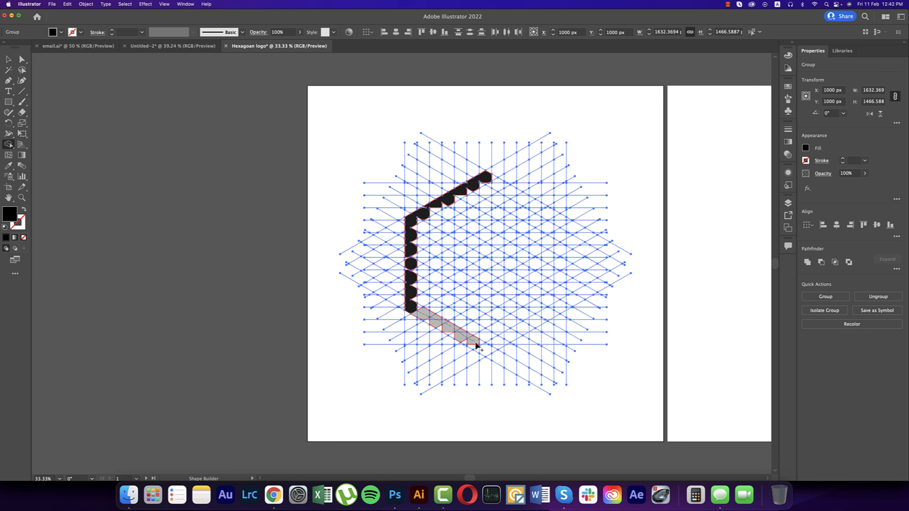
{"action": "left_click_drag", "start_coordinate": [490, 350], "coordinate": [560, 310]}
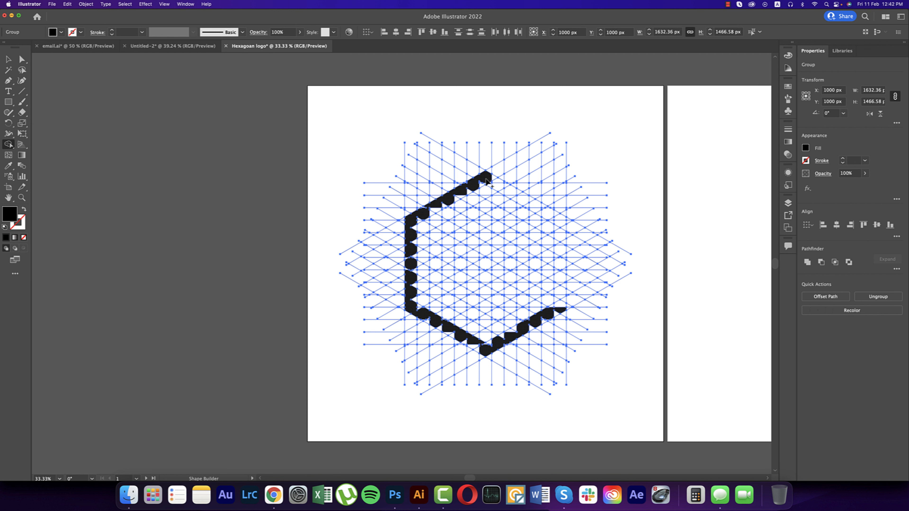
{"action": "left_click_drag", "start_coordinate": [561, 222], "coordinate": [561, 307]}
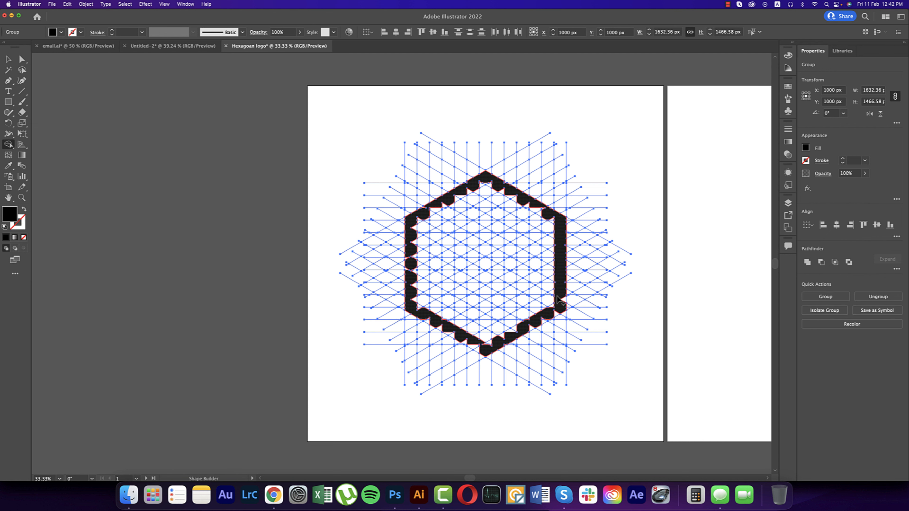
Fill the notches along the lower-right and lower-left sides of the hexagonal ring with Shape Builder
{"action": "mouse_move", "coordinate": [560, 307]}
{"action": "left_mouse_down"}
{"action": "mouse_move", "coordinate": [527, 328]}
{"action": "mouse_move", "coordinate": [569, 304]}
{"action": "mouse_move", "coordinate": [560, 304]}
{"action": "left_mouse_up"}
{"action": "scroll", "coordinate": [566, 298], "scroll_direction": "up", "scroll_amount": 2}
{"action": "key", "text": "super+z"}
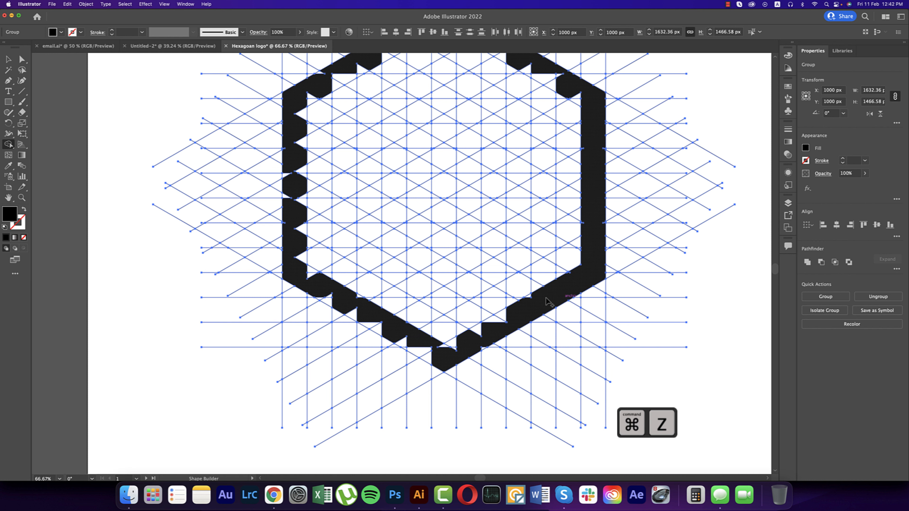
{"action": "scroll", "coordinate": [512, 330], "scroll_direction": "left", "scroll_amount": 3}
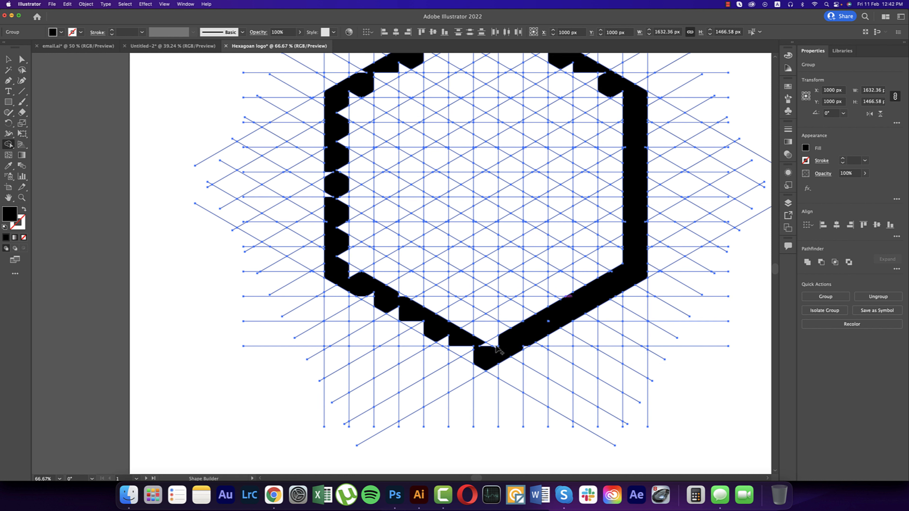
{"action": "mouse_move", "coordinate": [502, 342]}
{"action": "left_mouse_down"}
{"action": "mouse_move", "coordinate": [487, 354]}
{"action": "mouse_move", "coordinate": [416, 326]}
{"action": "left_mouse_up"}
{"action": "left_click_drag", "start_coordinate": [438, 338], "coordinate": [446, 348]}
{"action": "mouse_move", "coordinate": [407, 316]}
{"action": "left_mouse_down"}
{"action": "mouse_move", "coordinate": [388, 305]}
{"action": "mouse_move", "coordinate": [489, 352]}
{"action": "left_mouse_up"}
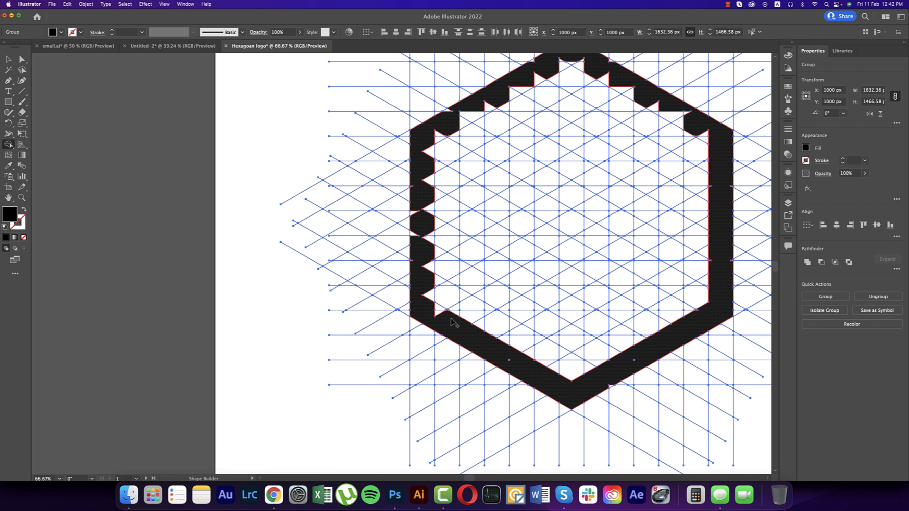
Fill the remaining notches along the left, upper-left and upper-right sides of the hexagonal ring with Shape Builder
{"action": "scroll", "coordinate": [453, 322], "scroll_direction": "up", "scroll_amount": 5}
{"action": "scroll", "coordinate": [453, 323], "scroll_direction": "left", "scroll_amount": 3}
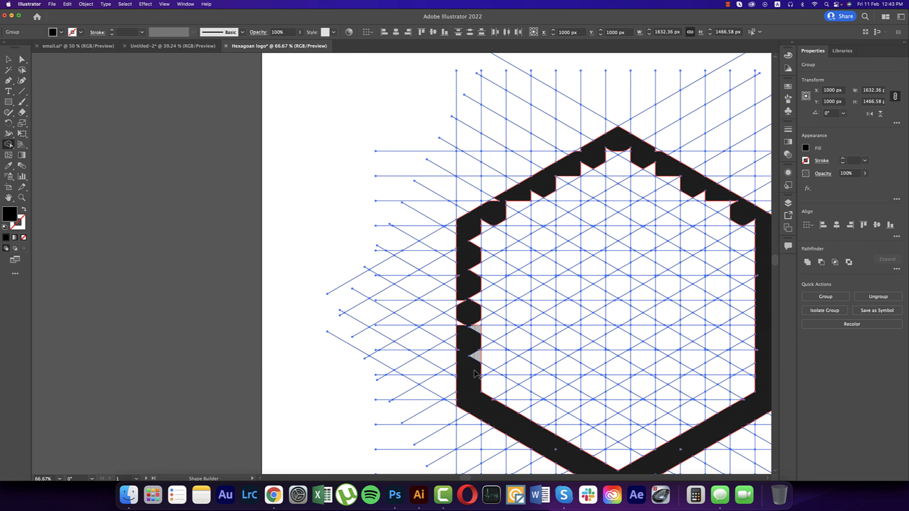
{"action": "left_click_drag", "start_coordinate": [474, 374], "coordinate": [465, 302]}
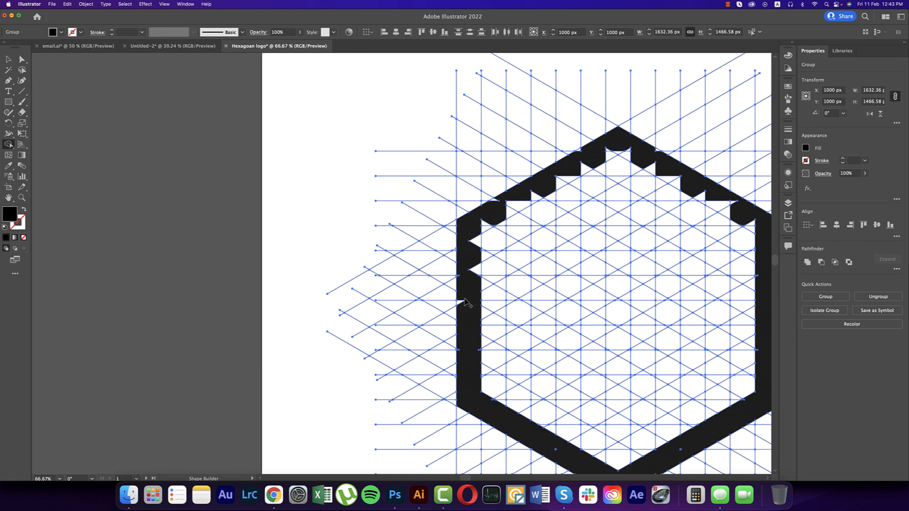
{"action": "left_click_drag", "start_coordinate": [479, 301], "coordinate": [477, 233]}
{"action": "mouse_move", "coordinate": [495, 200]}
{"action": "left_mouse_down"}
{"action": "mouse_move", "coordinate": [518, 205]}
{"action": "mouse_move", "coordinate": [572, 177]}
{"action": "mouse_move", "coordinate": [529, 206]}
{"action": "mouse_move", "coordinate": [545, 194]}
{"action": "left_mouse_up"}
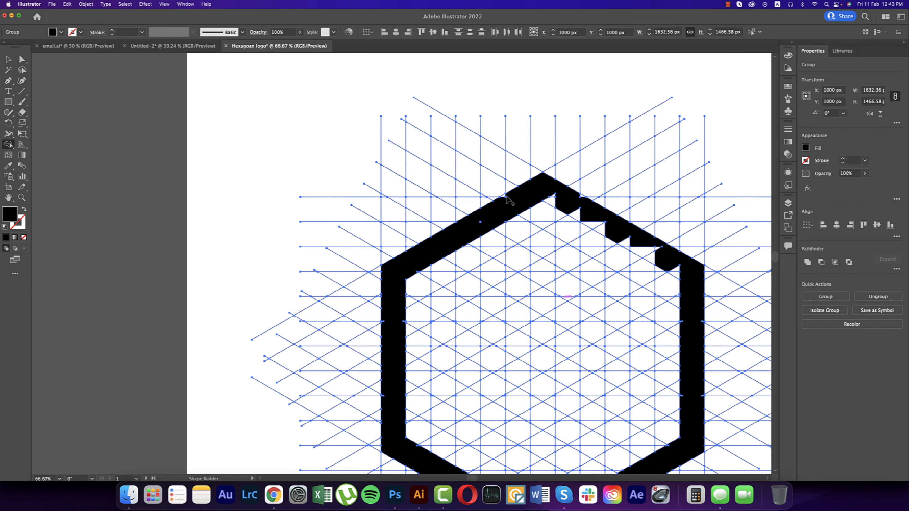
{"action": "left_click_drag", "start_coordinate": [478, 226], "coordinate": [479, 223]}
{"action": "mouse_move", "coordinate": [548, 196]}
{"action": "left_mouse_down"}
{"action": "mouse_move", "coordinate": [604, 228]}
{"action": "mouse_move", "coordinate": [545, 195]}
{"action": "left_mouse_up"}
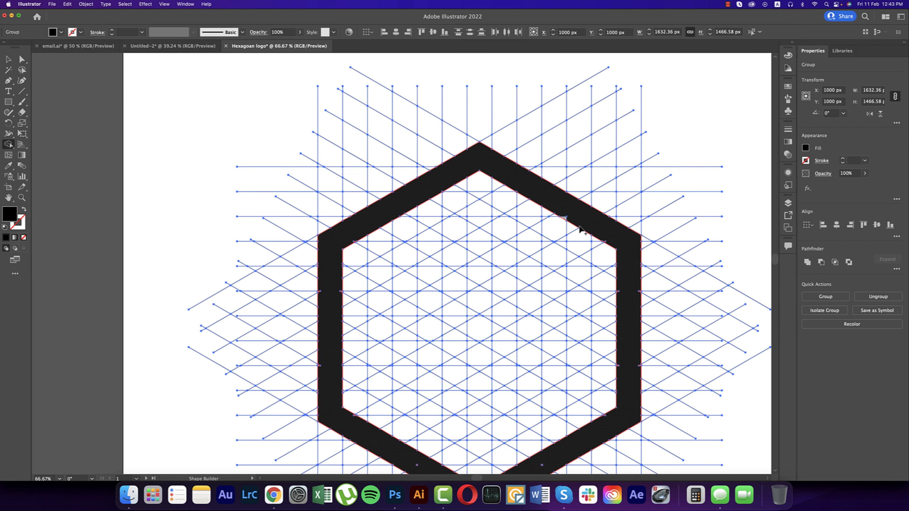
Examine the finished logo in the Untitled-2 document and return to the Hexagoan logo document
{"action": "left_click", "coordinate": [160, 47]}
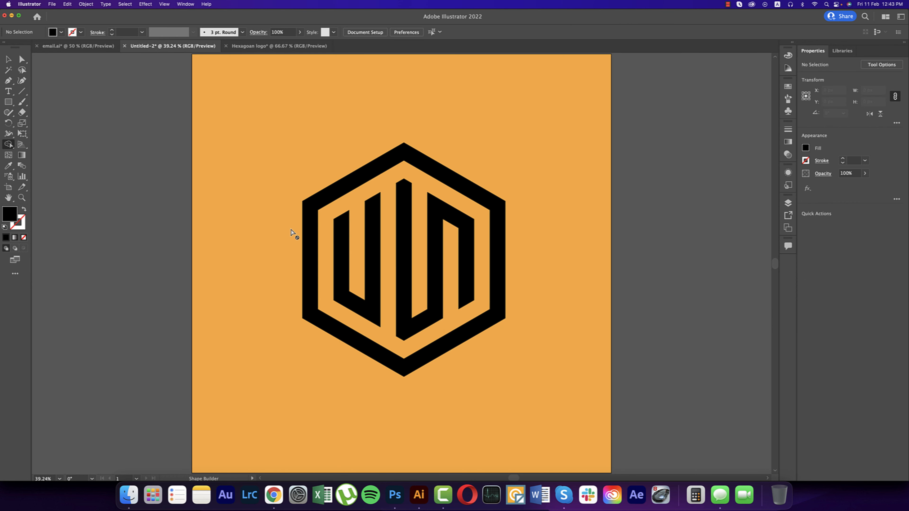
{"action": "left_click", "coordinate": [258, 47]}
Merge the grid cells of a vertical bar just inside the ring's left side, leaving one grid column as a gap
{"action": "scroll", "coordinate": [508, 282], "scroll_direction": "up", "scroll_amount": 1}
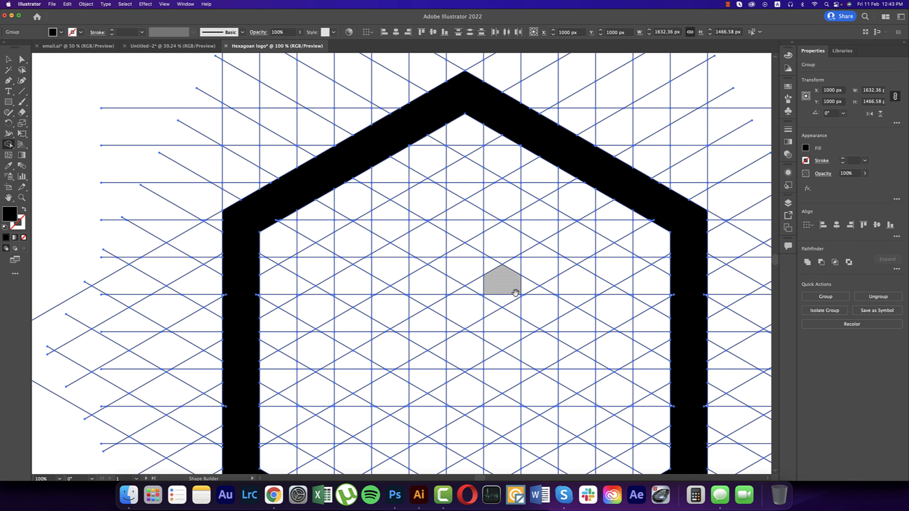
{"action": "scroll", "coordinate": [500, 290], "scroll_direction": "down", "scroll_amount": 1}
{"action": "scroll", "coordinate": [497, 300], "scroll_direction": "down", "scroll_amount": 3}
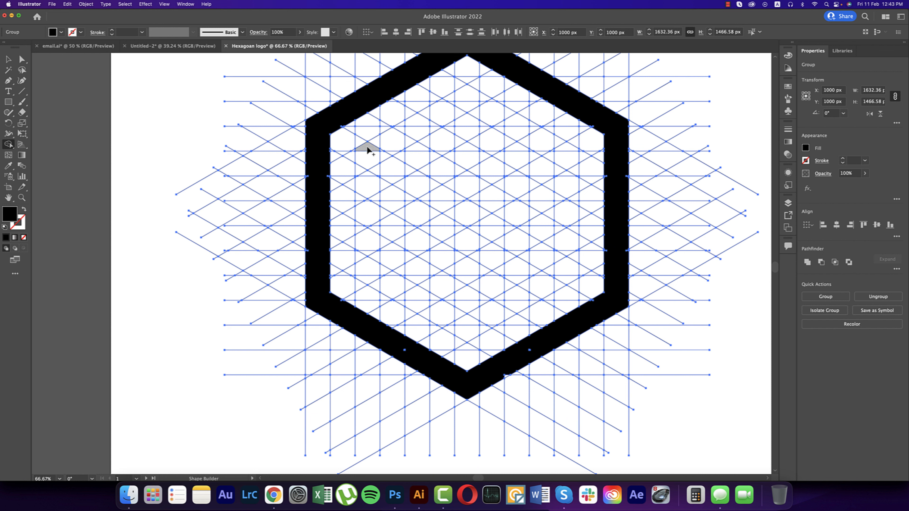
{"action": "mouse_move", "coordinate": [375, 145]}
{"action": "left_mouse_down"}
{"action": "mouse_move", "coordinate": [363, 161]}
{"action": "mouse_move", "coordinate": [367, 275]}
{"action": "left_mouse_up"}
{"action": "left_click_drag", "start_coordinate": [368, 278], "coordinate": [398, 307]}
{"action": "key", "text": "cmd+x"}
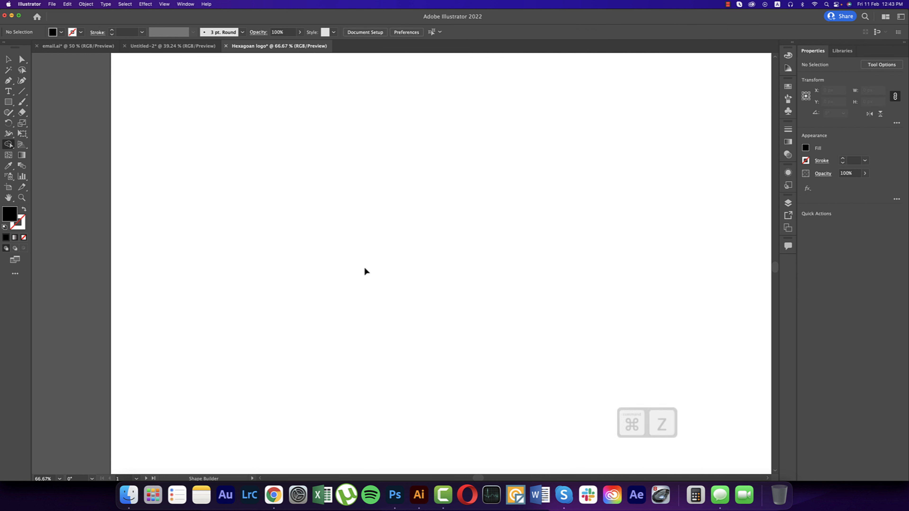
{"action": "key", "text": "cmd+z"}
{"action": "key", "text": "super+z"}
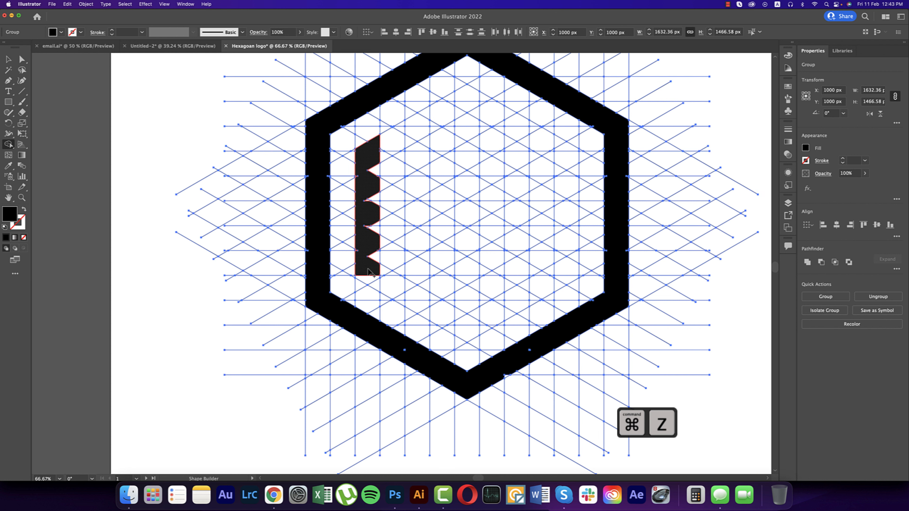
Merge the grid cells of a slanted base and a second vertical bar with the left inner bar to form a U shape
{"action": "mouse_move", "coordinate": [370, 267]}
{"action": "left_mouse_down"}
{"action": "mouse_move", "coordinate": [417, 296]}
{"action": "mouse_move", "coordinate": [410, 306]}
{"action": "left_mouse_up"}
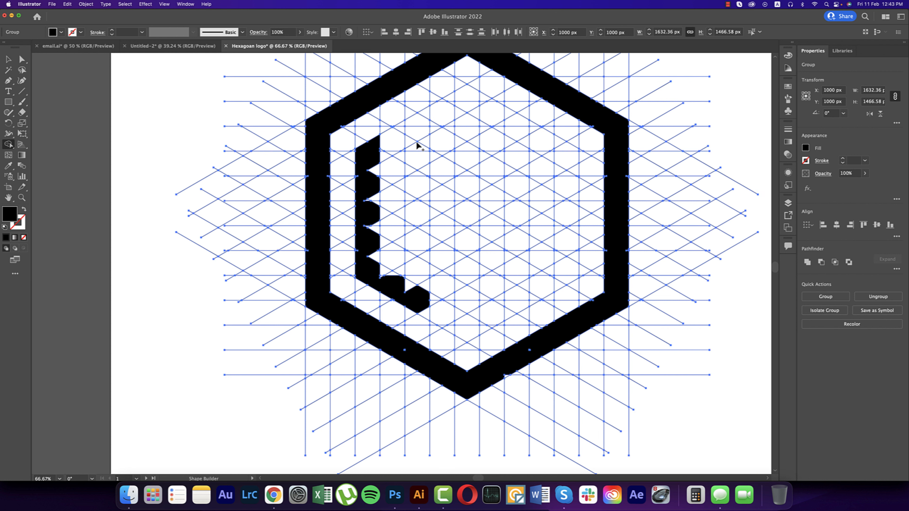
{"action": "mouse_move", "coordinate": [424, 120]}
{"action": "left_mouse_down"}
{"action": "mouse_move", "coordinate": [412, 217]}
{"action": "mouse_move", "coordinate": [417, 302]}
{"action": "left_mouse_up"}
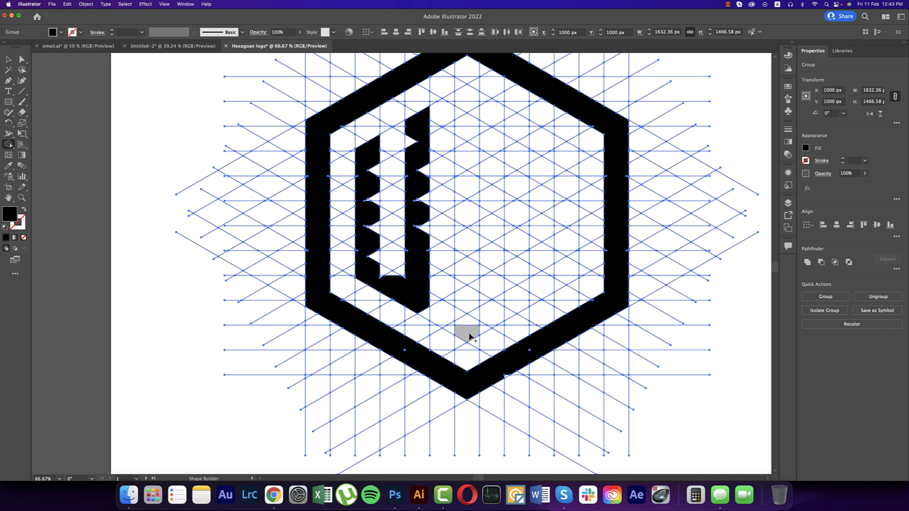
Merge the grid cells of a tall central bar, comparing it with the finished logo in Untitled-2, and fill its side notches
{"action": "left_click_drag", "start_coordinate": [471, 321], "coordinate": [466, 92]}
{"action": "left_click", "coordinate": [172, 46]}
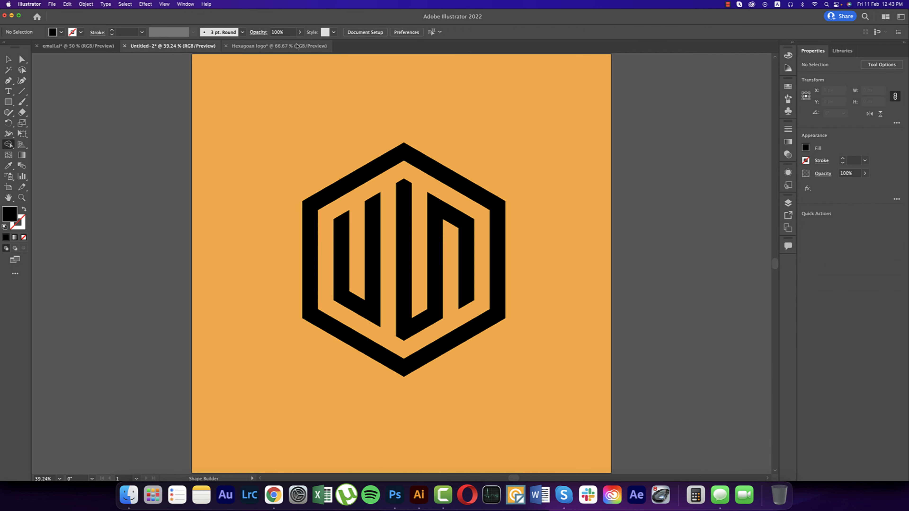
{"action": "left_click", "coordinate": [279, 46]}
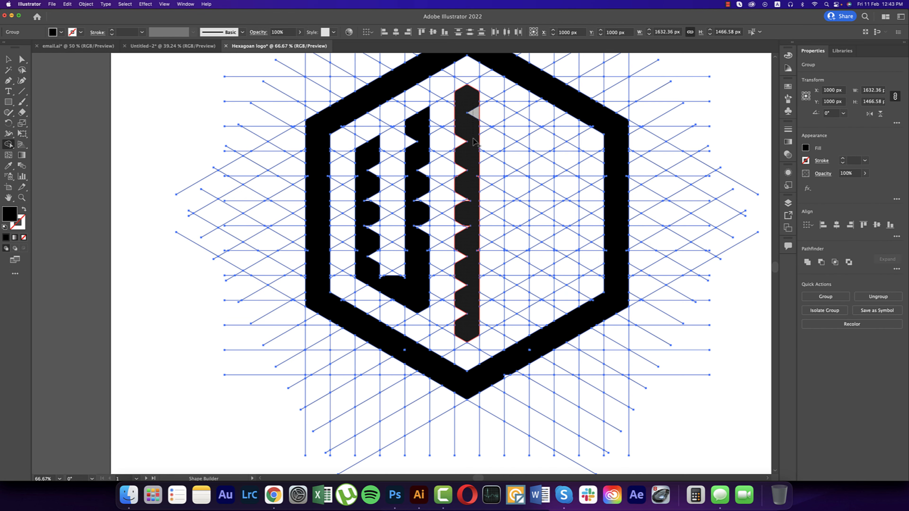
{"action": "left_click_drag", "start_coordinate": [473, 139], "coordinate": [472, 220]}
{"action": "left_click_drag", "start_coordinate": [459, 313], "coordinate": [464, 327]}
{"action": "left_click_drag", "start_coordinate": [460, 227], "coordinate": [460, 286]}
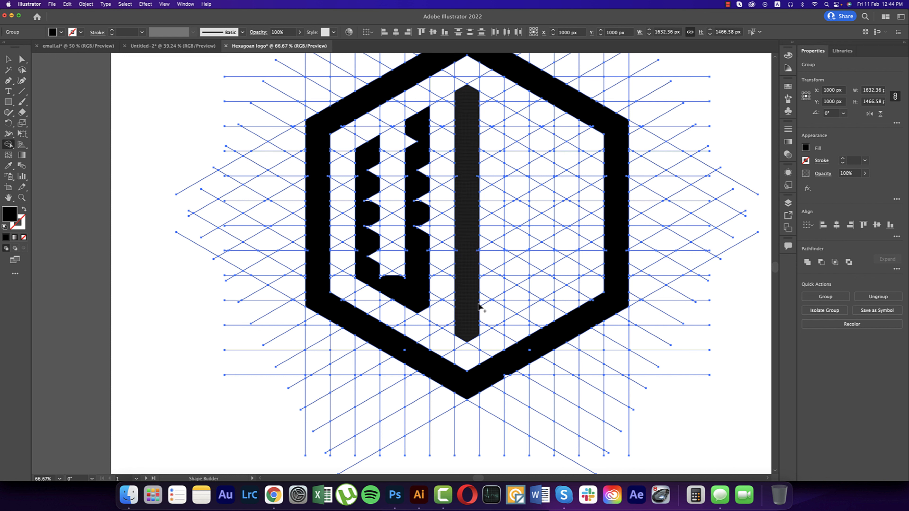
Extend the central bar with a slanted base, a second vertical bar, a slanted top and a descending outer bar
{"action": "mouse_move", "coordinate": [476, 333]}
{"action": "left_mouse_down"}
{"action": "mouse_move", "coordinate": [490, 316]}
{"action": "mouse_move", "coordinate": [520, 201]}
{"action": "left_mouse_up"}
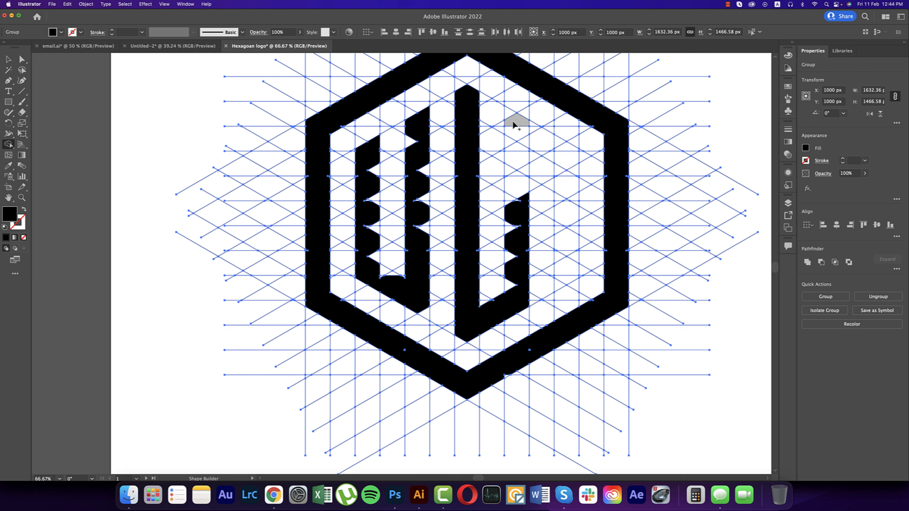
{"action": "left_click_drag", "start_coordinate": [510, 115], "coordinate": [515, 200]}
{"action": "mouse_move", "coordinate": [529, 140]}
{"action": "left_mouse_down"}
{"action": "mouse_move", "coordinate": [562, 153]}
{"action": "mouse_move", "coordinate": [567, 297]}
{"action": "left_mouse_up"}
{"action": "key", "text": "super+z"}
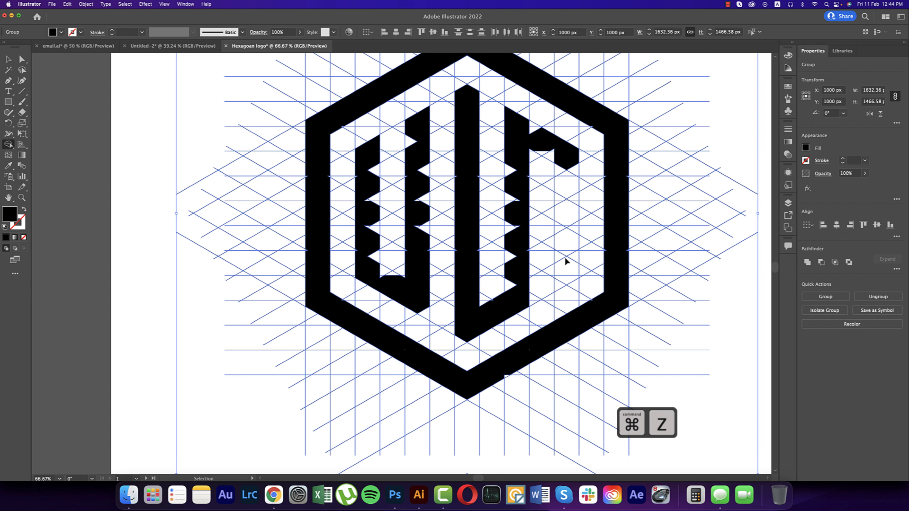
{"action": "left_click_drag", "start_coordinate": [569, 164], "coordinate": [567, 244]}
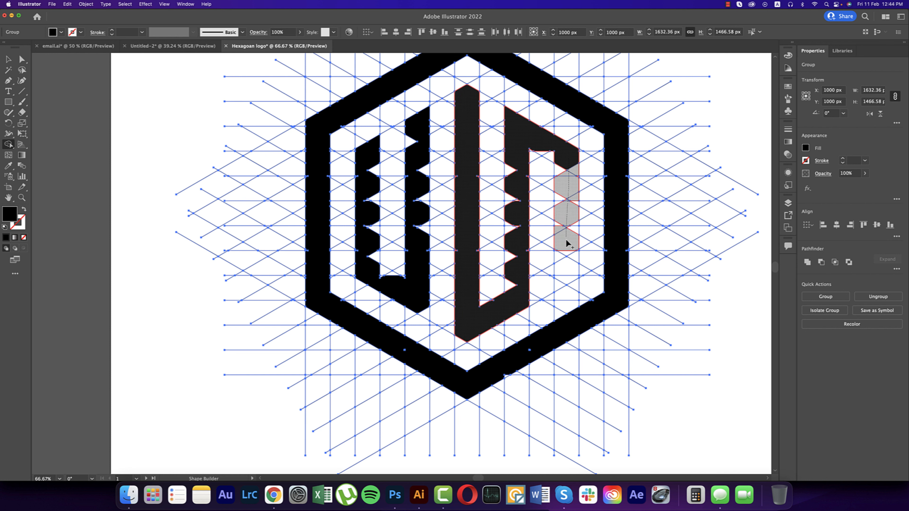
{"action": "left_click_drag", "start_coordinate": [560, 285], "coordinate": [559, 287]}
{"action": "key", "text": "space"}
{"action": "left_click_drag", "start_coordinate": [572, 196], "coordinate": [554, 241]}
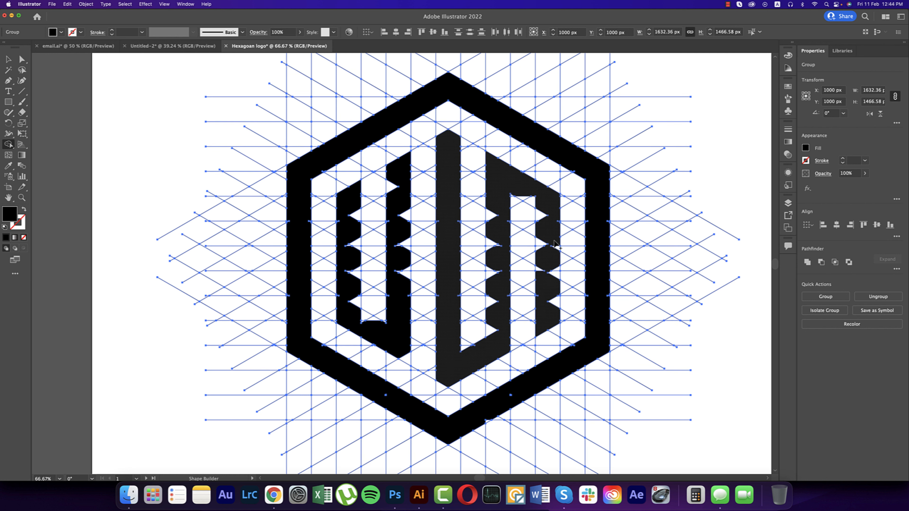
Fill the notches along the two bars right of the central bar and the inner corner under their slanted top
{"action": "key", "text": "space"}
{"action": "left_click_drag", "start_coordinate": [557, 292], "coordinate": [554, 311]}
{"action": "left_click", "coordinate": [552, 322]}
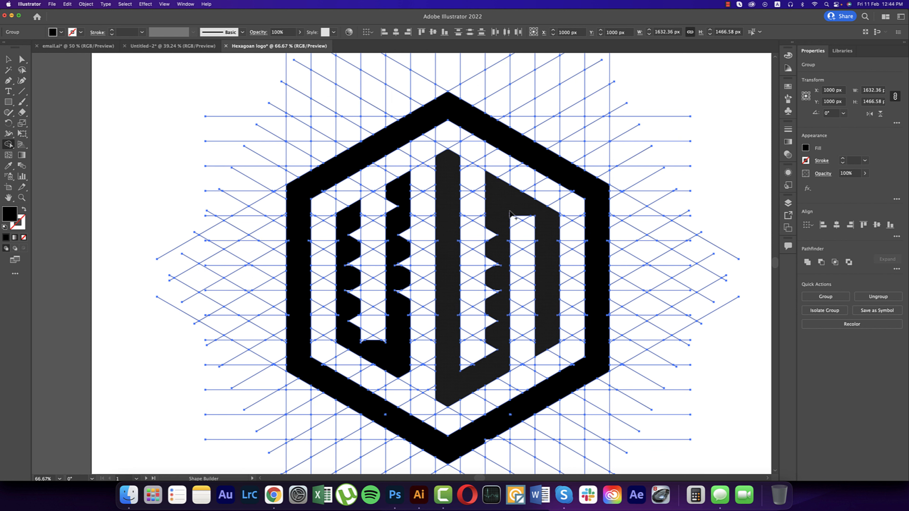
{"action": "left_click", "coordinate": [533, 224]}
{"action": "left_click", "coordinate": [490, 321]}
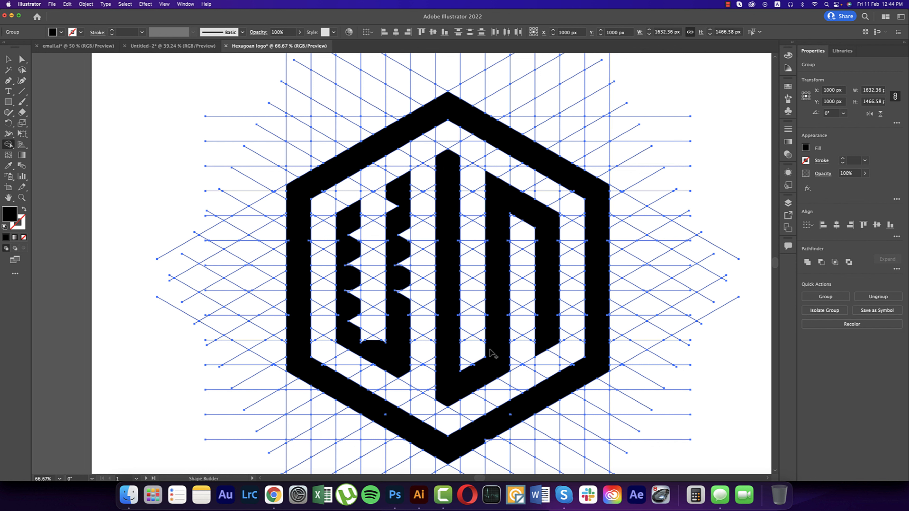
Fill the tiny leftover slivers along both edges of the central bar with Shape Builder
{"action": "scroll", "coordinate": [452, 260], "scroll_direction": "up", "scroll_amount": 4}
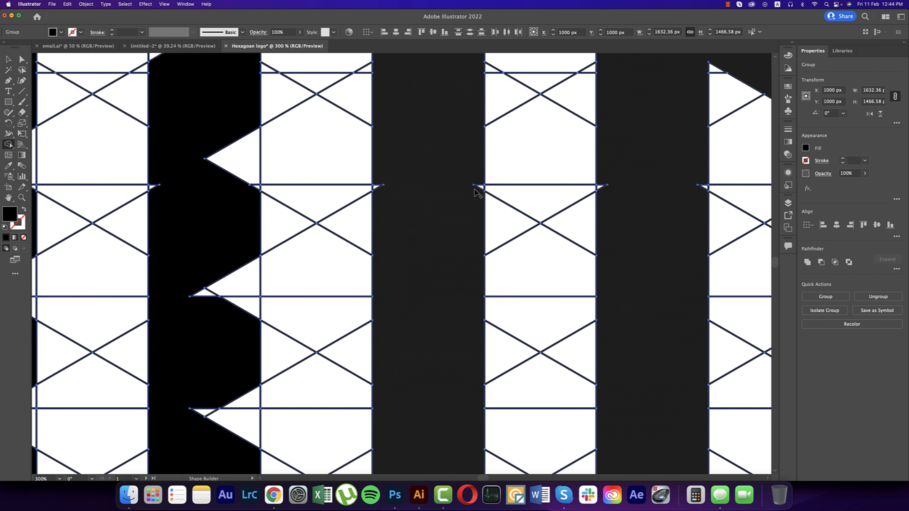
{"action": "left_click_drag", "start_coordinate": [435, 333], "coordinate": [461, 277]}
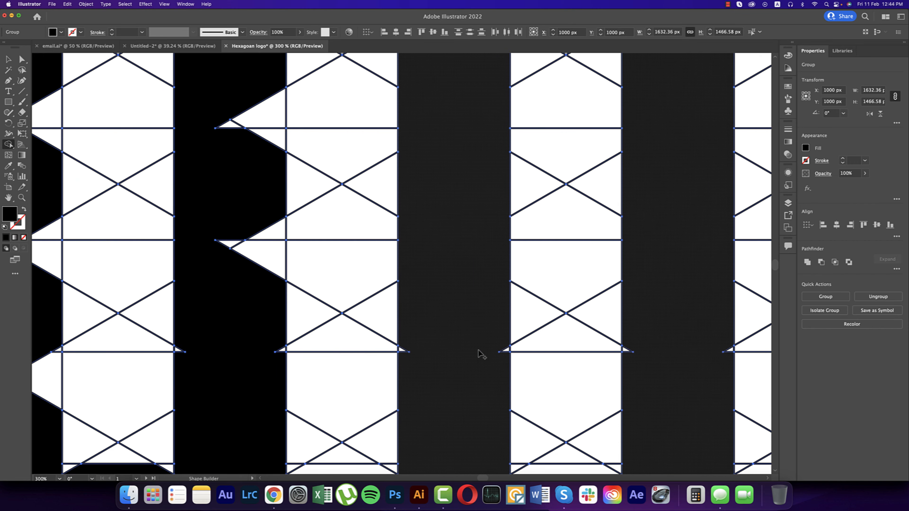
{"action": "left_click_drag", "start_coordinate": [477, 369], "coordinate": [483, 249]}
{"action": "left_click_drag", "start_coordinate": [459, 356], "coordinate": [467, 207]}
{"action": "left_click_drag", "start_coordinate": [592, 305], "coordinate": [578, 307]}
{"action": "left_click_drag", "start_coordinate": [542, 392], "coordinate": [520, 298]}
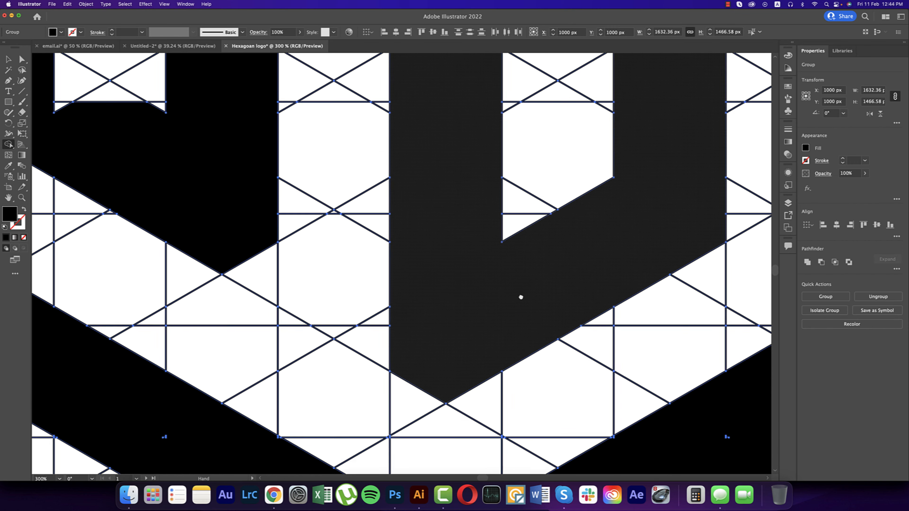
{"action": "left_click_drag", "start_coordinate": [613, 250], "coordinate": [562, 308]}
{"action": "mouse_move", "coordinate": [607, 222]}
{"action": "left_mouse_down"}
{"action": "mouse_move", "coordinate": [535, 322]}
{"action": "mouse_move", "coordinate": [590, 243]}
{"action": "left_mouse_up"}
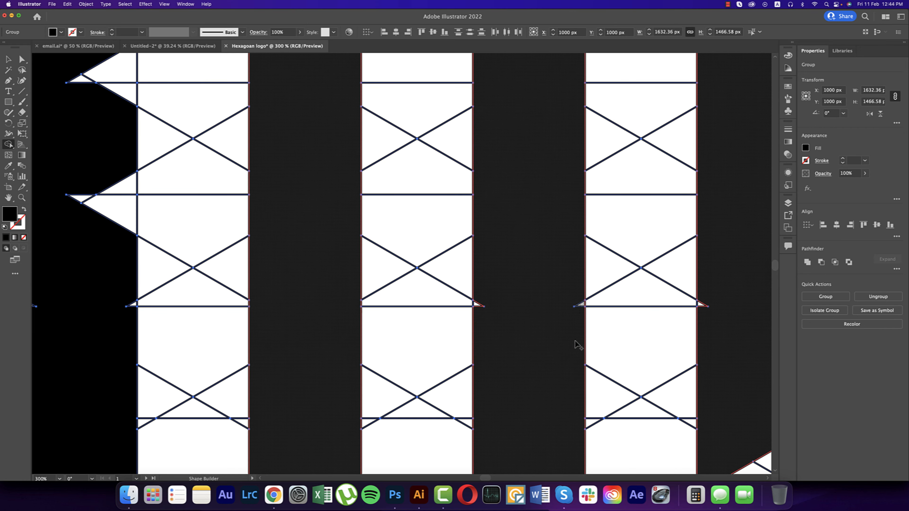
Fill the tiny leftover slivers along the edges of the two bars to the right of the central bar
{"action": "left_click_drag", "start_coordinate": [479, 308], "coordinate": [483, 315]}
{"action": "left_click_drag", "start_coordinate": [532, 275], "coordinate": [540, 394]}
{"action": "left_click_drag", "start_coordinate": [553, 188], "coordinate": [560, 322]}
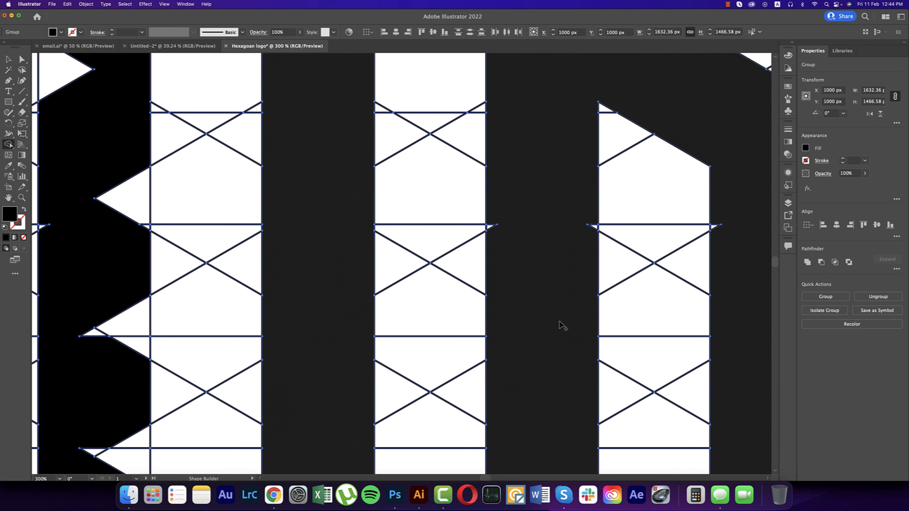
{"action": "left_click_drag", "start_coordinate": [587, 218], "coordinate": [591, 227]}
{"action": "left_click_drag", "start_coordinate": [491, 218], "coordinate": [490, 227]}
{"action": "left_click_drag", "start_coordinate": [531, 247], "coordinate": [495, 354]}
{"action": "left_click_drag", "start_coordinate": [683, 325], "coordinate": [679, 339]}
{"action": "scroll", "coordinate": [684, 351], "scroll_direction": "down", "scroll_amount": 2}
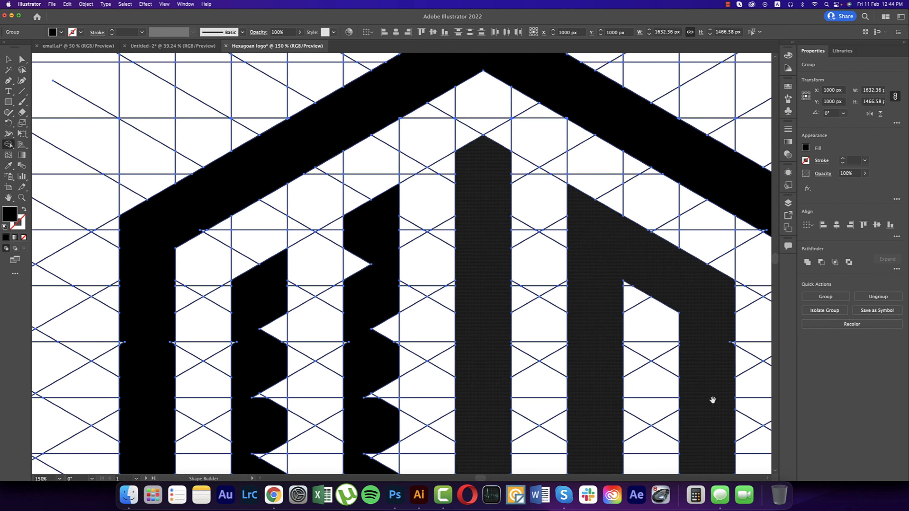
{"action": "left_click_drag", "start_coordinate": [713, 400], "coordinate": [553, 226]}
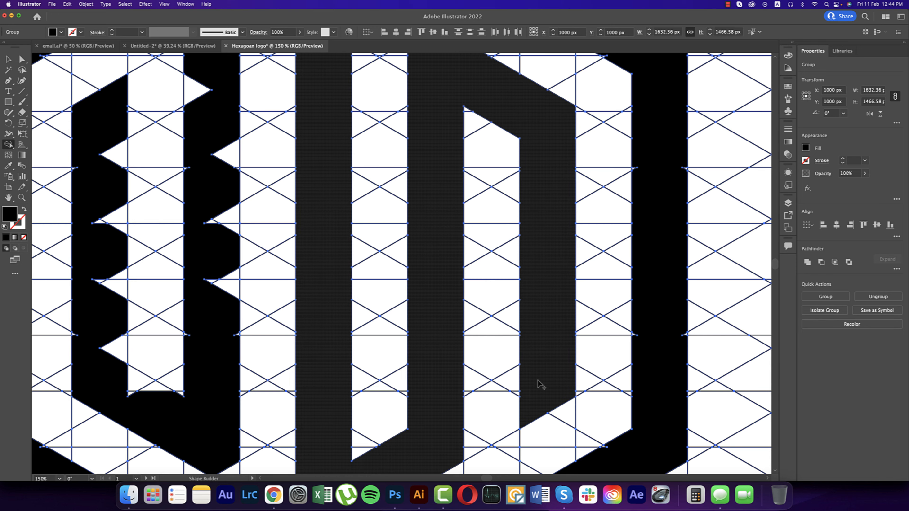
{"action": "left_click_drag", "start_coordinate": [544, 333], "coordinate": [560, 342]}
{"action": "scroll", "coordinate": [564, 343], "scroll_direction": "down", "scroll_amount": 2}
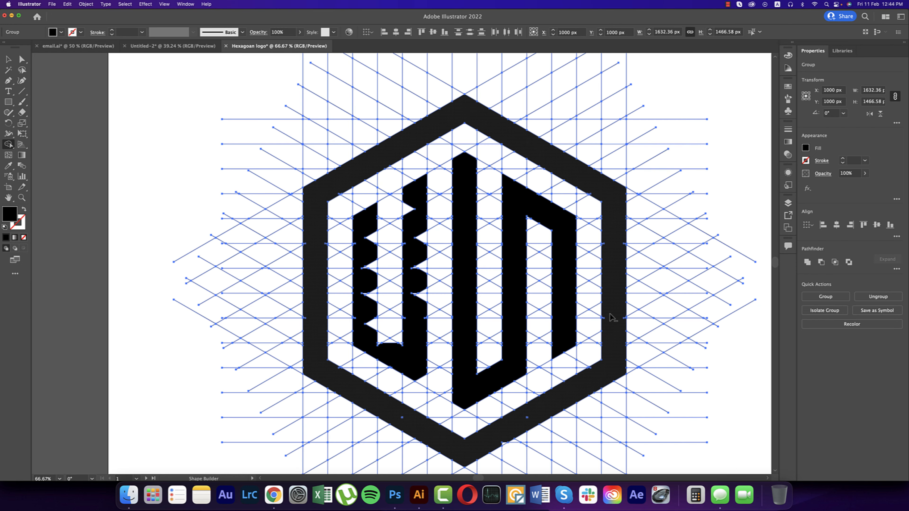
Fill the tiny slivers along the inner and outer edges of the hexagonal ring's right side
{"action": "scroll", "coordinate": [611, 287], "scroll_direction": "up", "scroll_amount": 6}
{"action": "scroll", "coordinate": [608, 225], "scroll_direction": "down", "scroll_amount": 1}
{"action": "scroll", "coordinate": [608, 229], "scroll_direction": "down", "scroll_amount": 2}
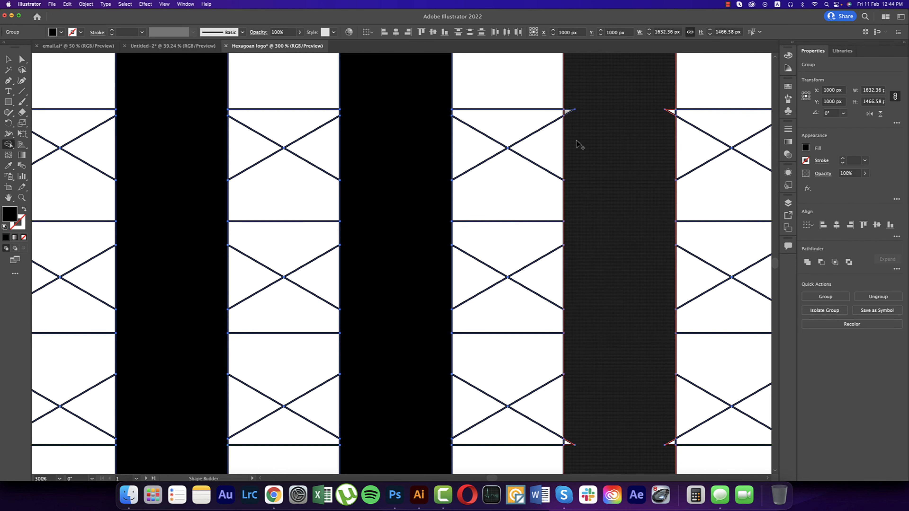
{"action": "scroll", "coordinate": [649, 278], "scroll_direction": "down", "scroll_amount": 2}
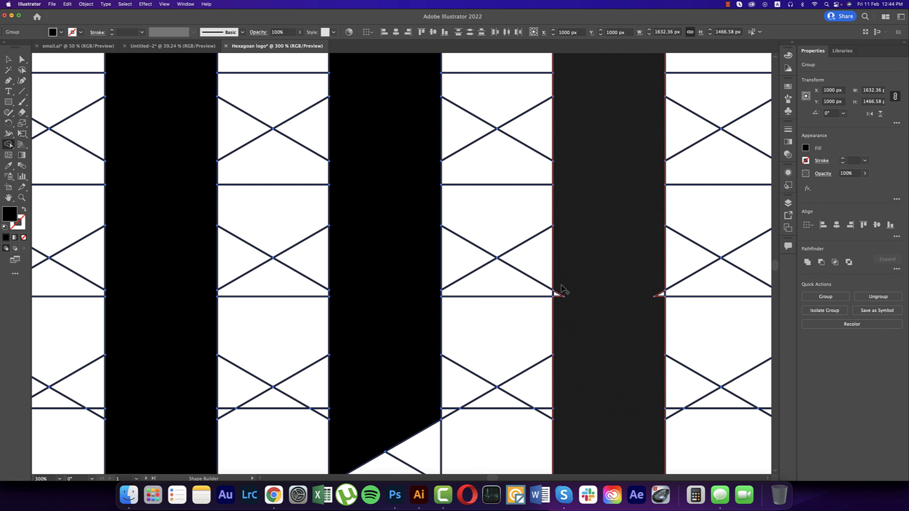
{"action": "scroll", "coordinate": [650, 300], "scroll_direction": "down", "scroll_amount": 10}
{"action": "scroll", "coordinate": [669, 246], "scroll_direction": "left", "scroll_amount": 3}
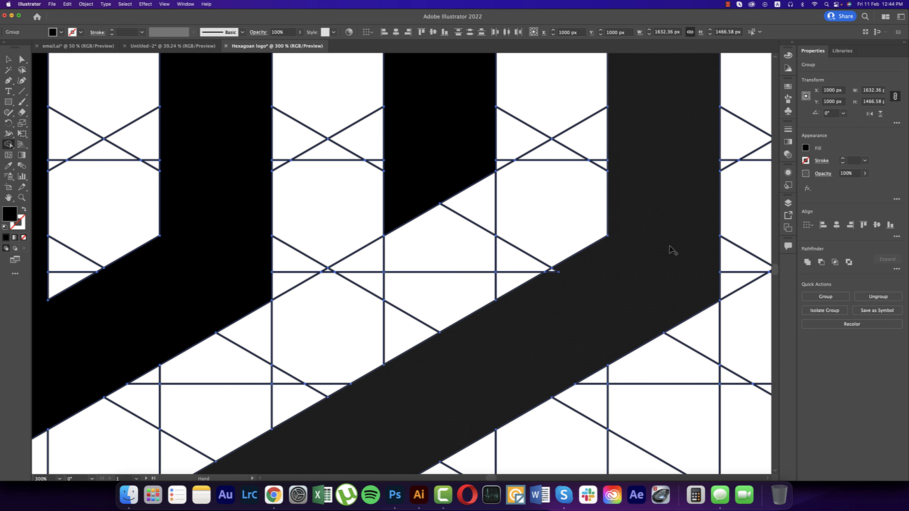
Fill the missing corner on the ring's lower-right outer edge and the tiny speck inside its lower-left side
{"action": "scroll", "coordinate": [544, 319], "scroll_direction": "down", "scroll_amount": 6}
{"action": "scroll", "coordinate": [543, 319], "scroll_direction": "left", "scroll_amount": 8}
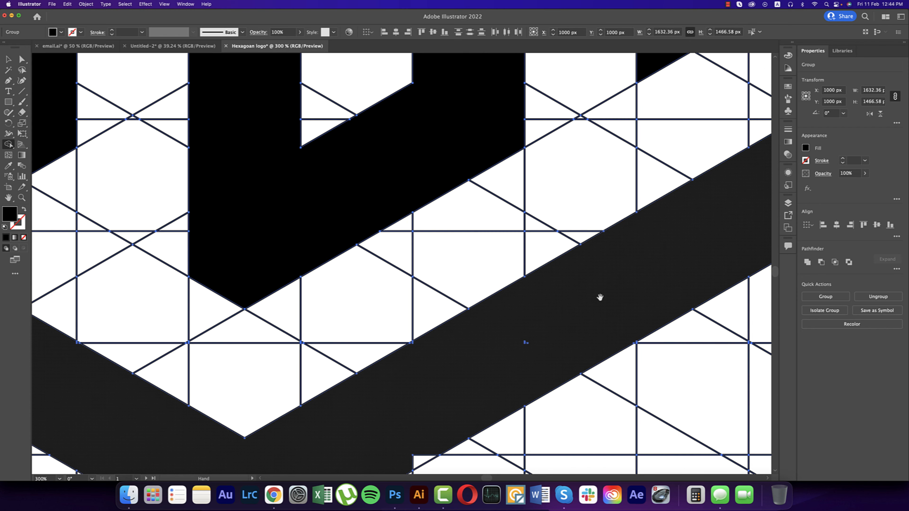
{"action": "scroll", "coordinate": [537, 340], "scroll_direction": "down", "scroll_amount": 5}
{"action": "scroll", "coordinate": [536, 340], "scroll_direction": "left", "scroll_amount": 4}
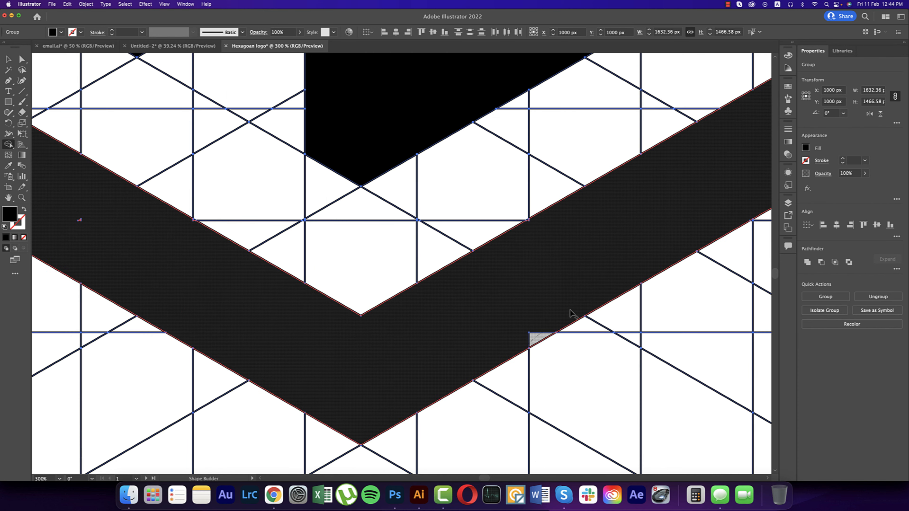
{"action": "scroll", "coordinate": [608, 304], "scroll_direction": "left", "scroll_amount": 5}
{"action": "key", "text": "super+equal"}
{"action": "key", "text": "super+equal"}
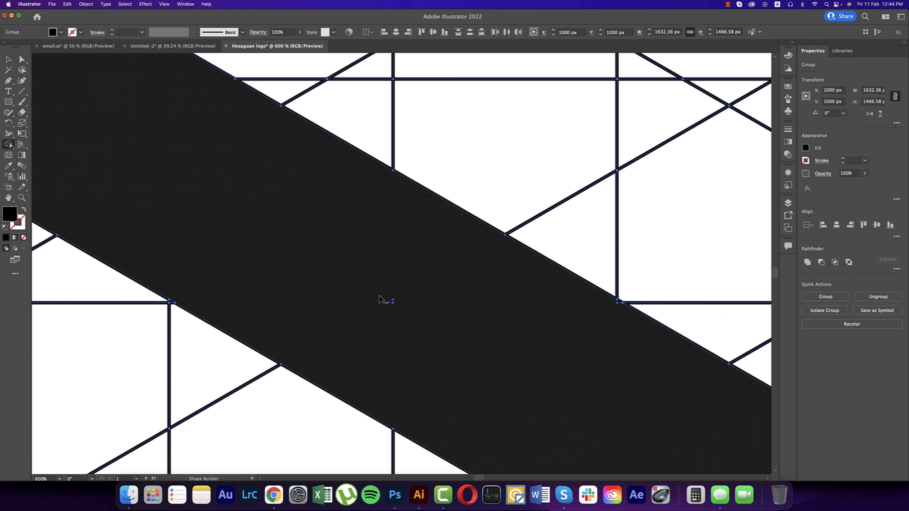
{"action": "key", "text": "super+minus"}
{"action": "key", "text": "super+minus"}
{"action": "key", "text": "super+minus"}
{"action": "key", "text": "super+minus"}
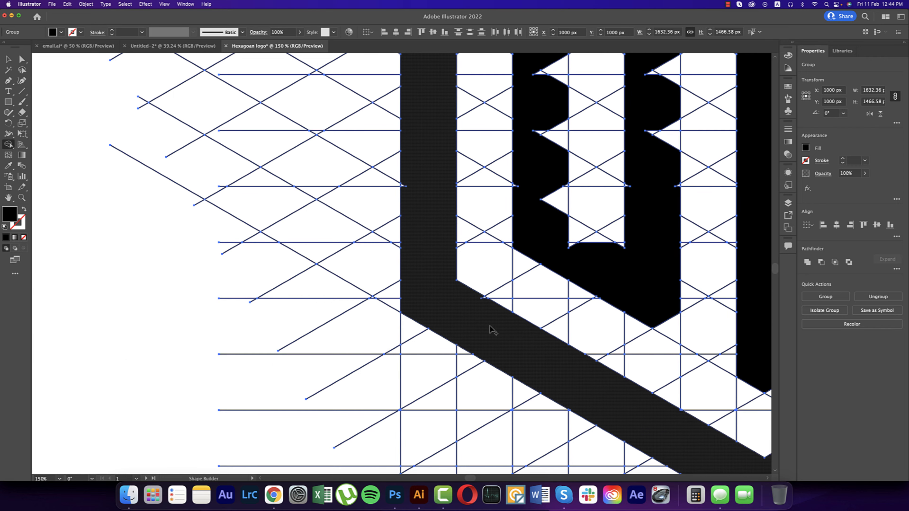
Fill the tiny slivers along the ring's left side and undo the stray merge at its upper-left inner edge
{"action": "scroll", "coordinate": [479, 299], "scroll_direction": "up", "scroll_amount": 5}
{"action": "scroll", "coordinate": [478, 295], "scroll_direction": "left", "scroll_amount": 4}
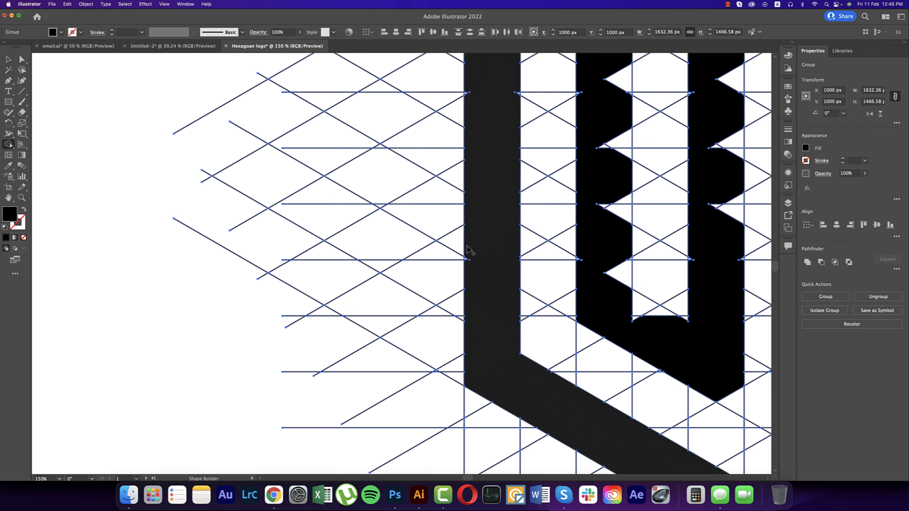
{"action": "scroll", "coordinate": [480, 322], "scroll_direction": "up", "scroll_amount": 10}
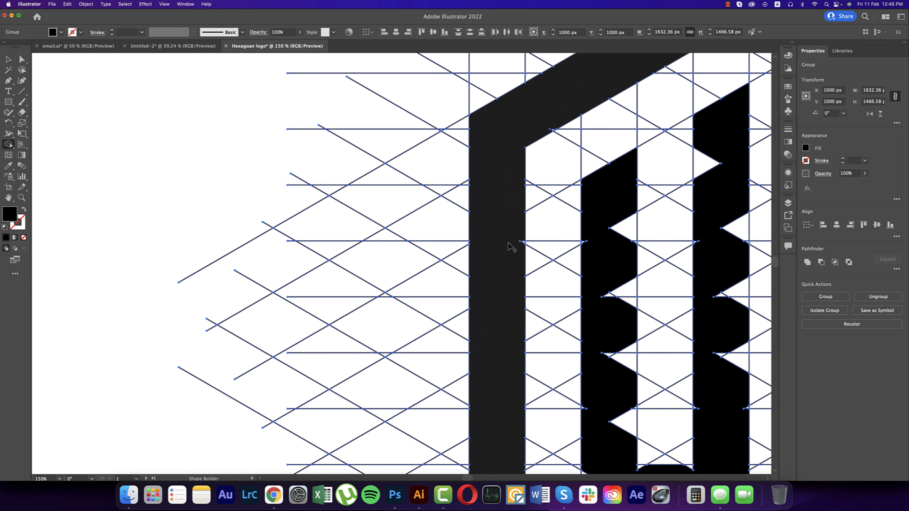
{"action": "scroll", "coordinate": [569, 287], "scroll_direction": "up", "scroll_amount": 6}
{"action": "scroll", "coordinate": [569, 286], "scroll_direction": "right", "scroll_amount": 3}
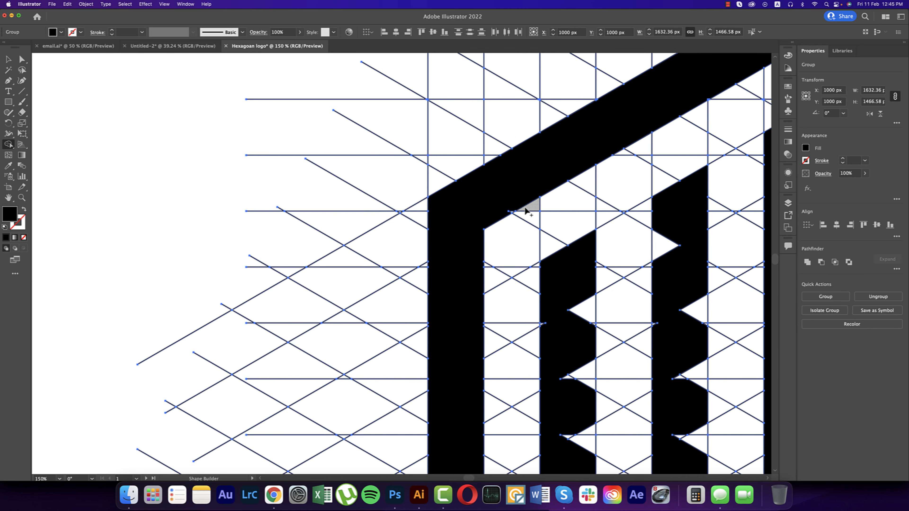
{"action": "left_click", "coordinate": [511, 218]}
{"action": "key", "text": "cmd+z"}
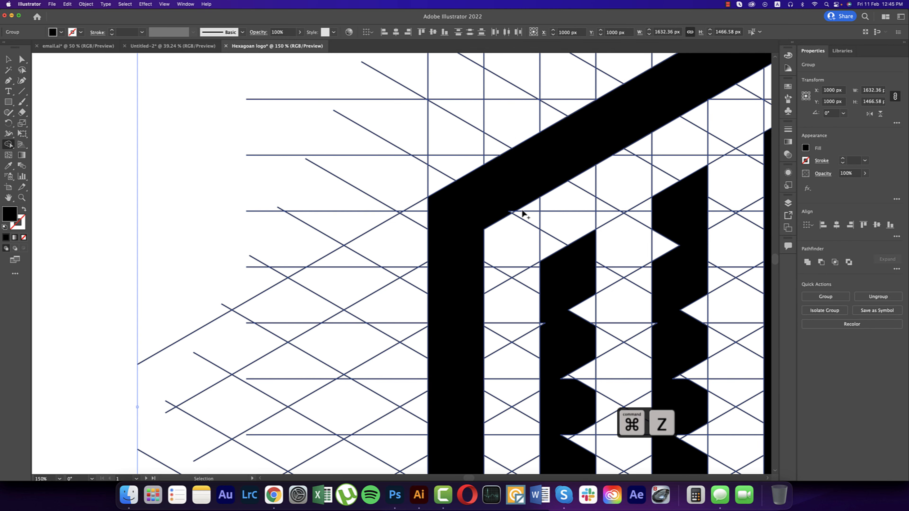
Fill the notches along the U shape's left bar and undo the last merge at its inner base
{"action": "scroll", "coordinate": [514, 212], "scroll_direction": "down", "scroll_amount": 5}
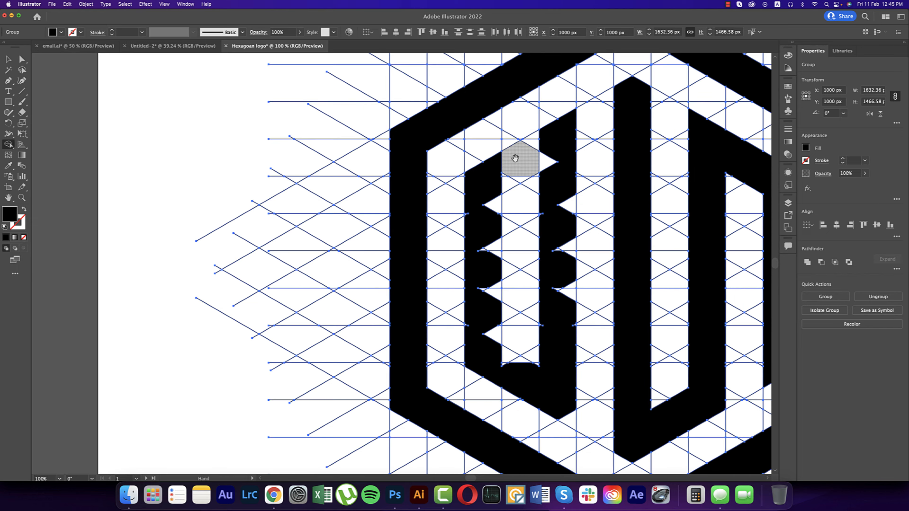
{"action": "left_click_drag", "start_coordinate": [483, 205], "coordinate": [481, 251]}
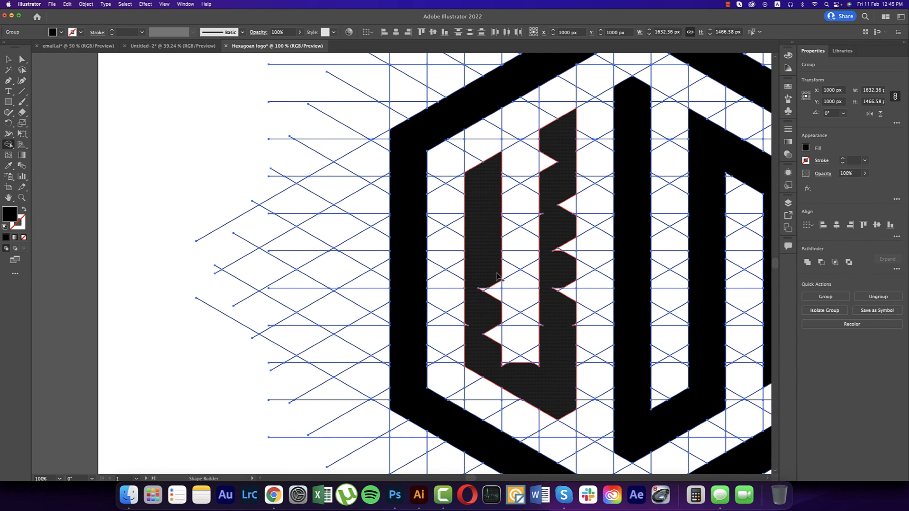
{"action": "left_click", "coordinate": [495, 288]}
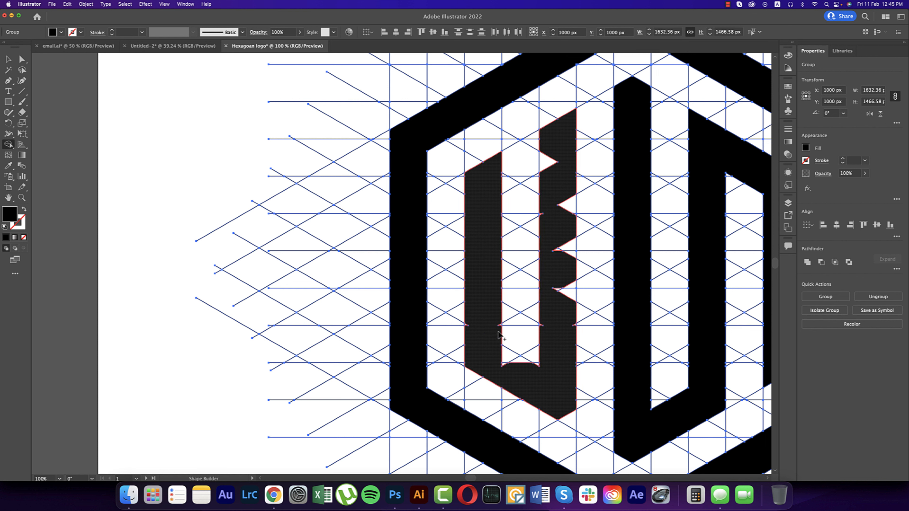
{"action": "left_click", "coordinate": [500, 335]}
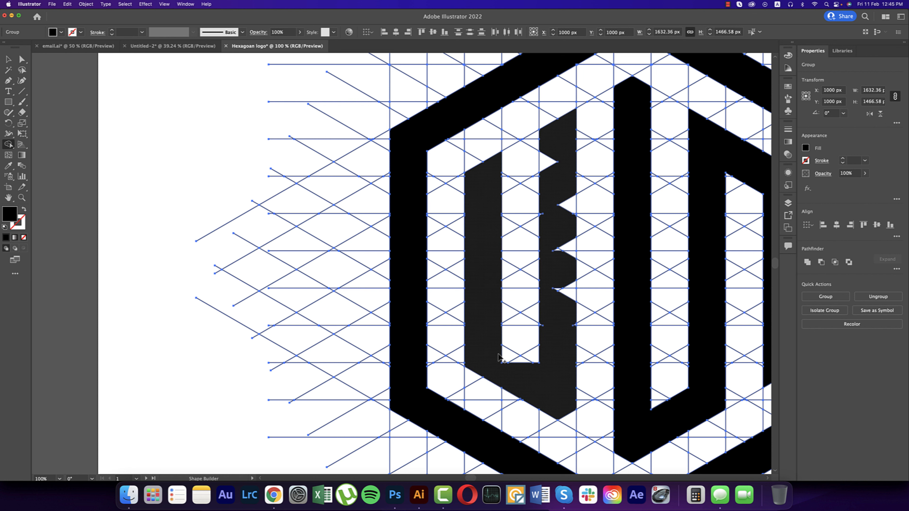
{"action": "mouse_move", "coordinate": [499, 354]}
{"action": "left_mouse_down"}
{"action": "mouse_move", "coordinate": [520, 377]}
{"action": "mouse_move", "coordinate": [530, 369]}
{"action": "left_mouse_up"}
{"action": "key", "text": "super+z"}
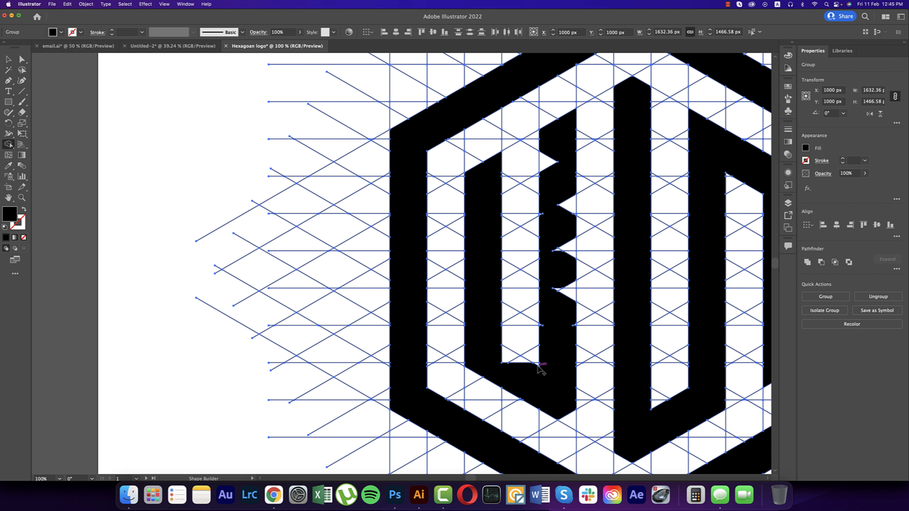
Undo the merge at the U shape's inner base, and fill the notches and the lower corner of its right bar
{"action": "key", "text": "super+z"}
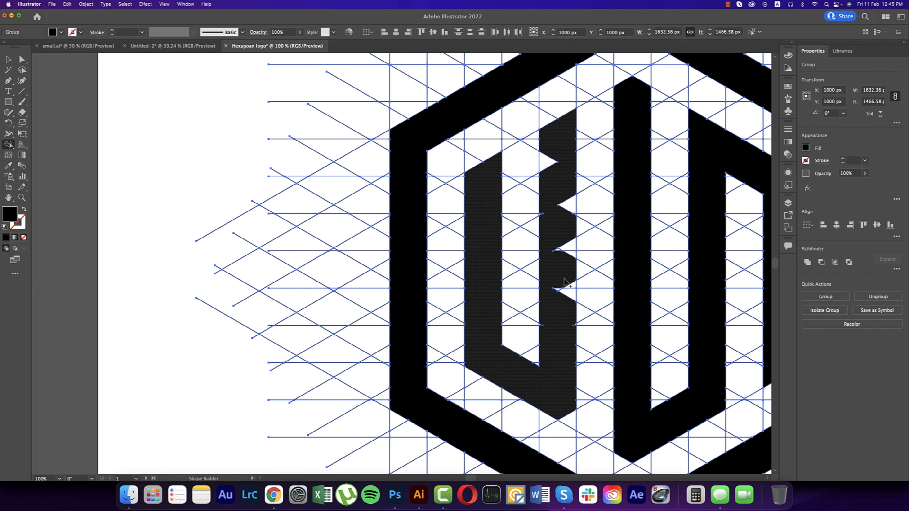
{"action": "left_click_drag", "start_coordinate": [564, 279], "coordinate": [557, 289]}
{"action": "left_click_drag", "start_coordinate": [564, 410], "coordinate": [572, 425]}
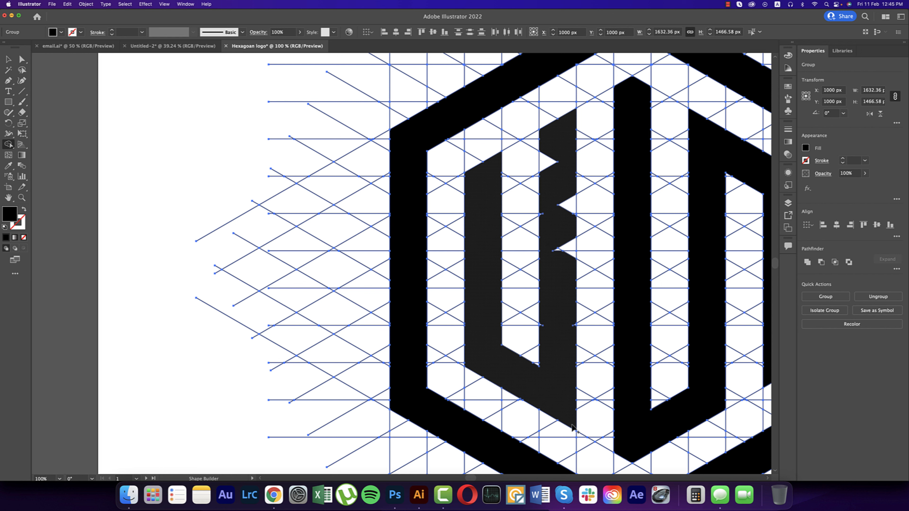
{"action": "scroll", "coordinate": [565, 348], "scroll_direction": "up", "scroll_amount": 5}
{"action": "left_click_drag", "start_coordinate": [556, 228], "coordinate": [550, 268]}
{"action": "mouse_move", "coordinate": [563, 273]}
{"action": "left_mouse_down"}
{"action": "mouse_move", "coordinate": [570, 326]}
{"action": "mouse_move", "coordinate": [558, 331]}
{"action": "left_mouse_up"}
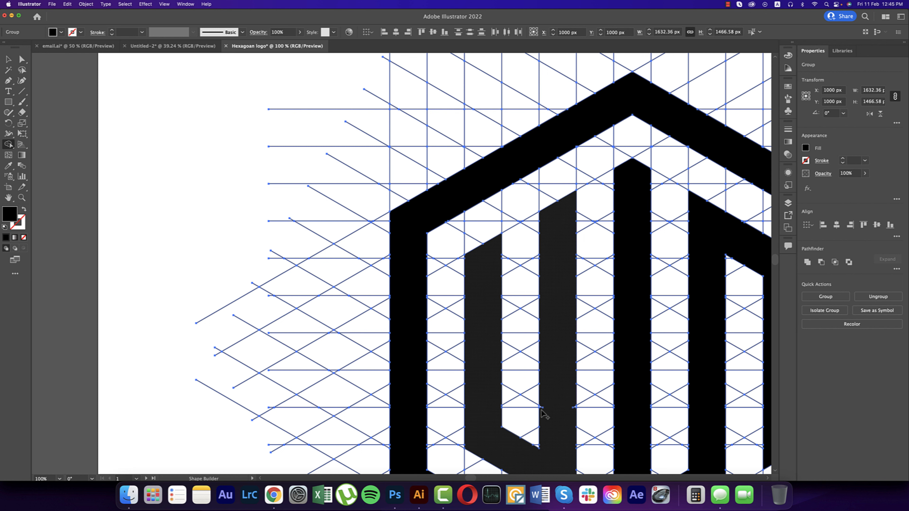
{"action": "left_click_drag", "start_coordinate": [562, 430], "coordinate": [498, 306]}
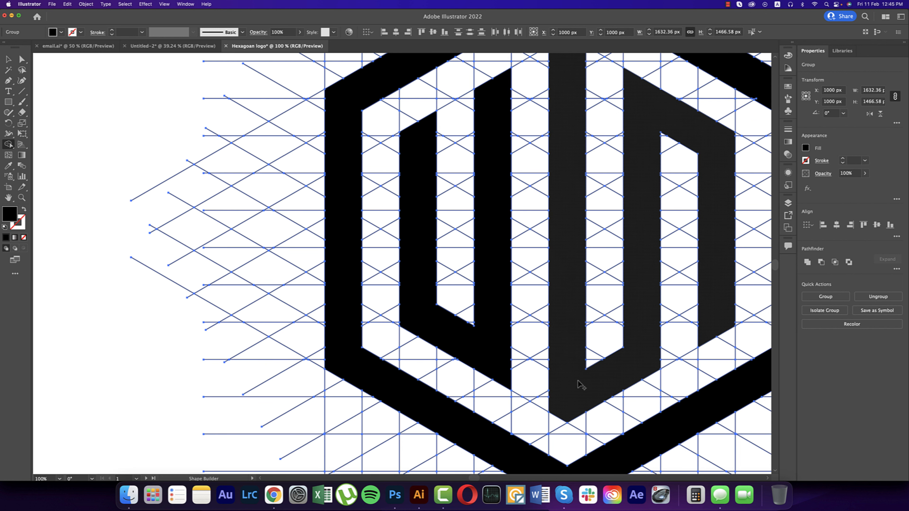
Examine the merged letter shapes and the ring up close for remaining gaps, with the artwork deselected
{"action": "left_click_drag", "start_coordinate": [578, 338], "coordinate": [570, 422]}
{"action": "left_click_drag", "start_coordinate": [644, 247], "coordinate": [572, 223]}
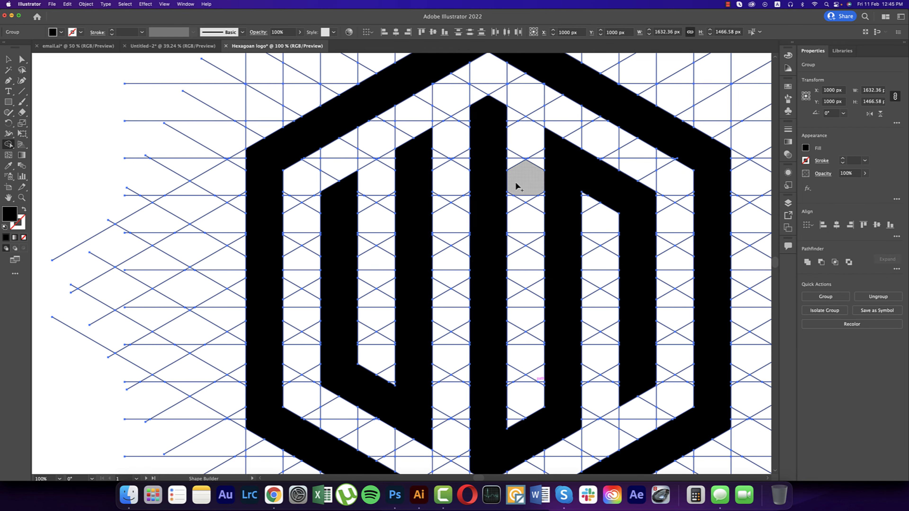
{"action": "scroll", "coordinate": [502, 178], "scroll_direction": "up", "scroll_amount": 3}
{"action": "scroll", "coordinate": [502, 178], "scroll_direction": "down", "scroll_amount": 1}
{"action": "key", "text": "super+1"}
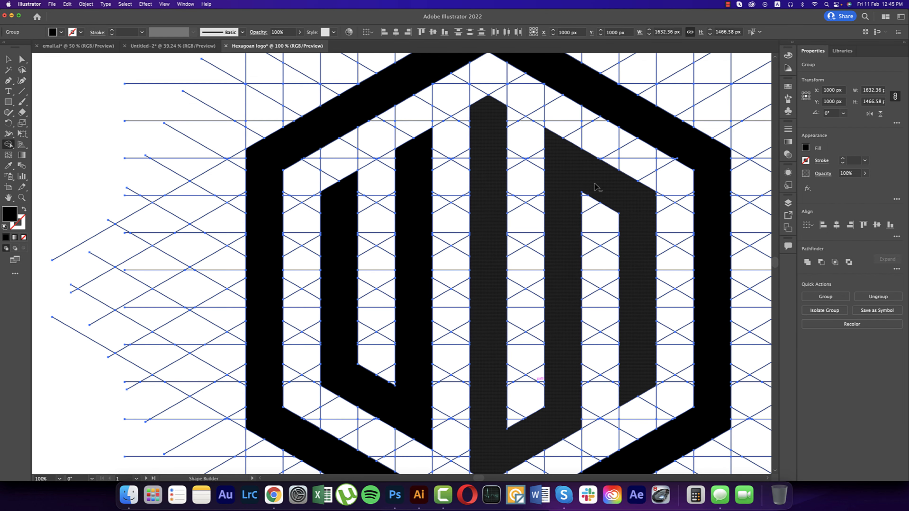
{"action": "scroll", "coordinate": [645, 191], "scroll_direction": "up", "scroll_amount": 4}
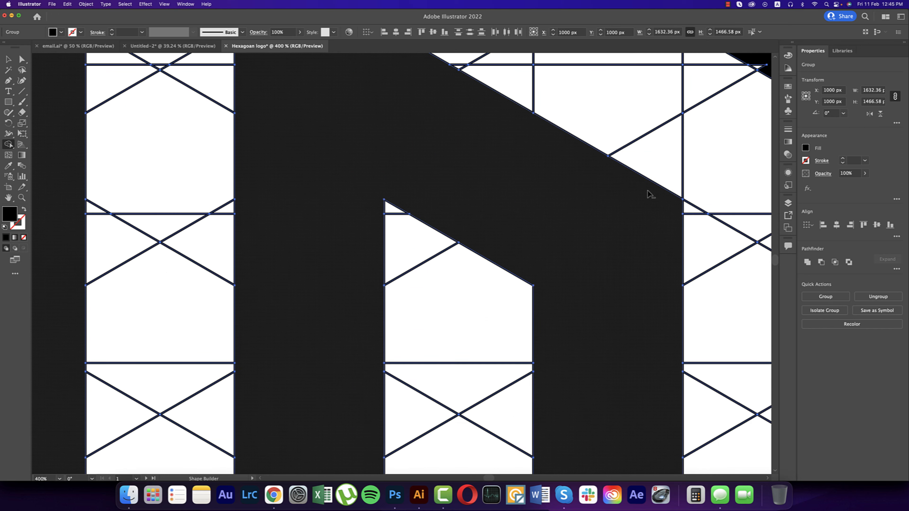
{"action": "scroll", "coordinate": [647, 190], "scroll_direction": "down", "scroll_amount": 5}
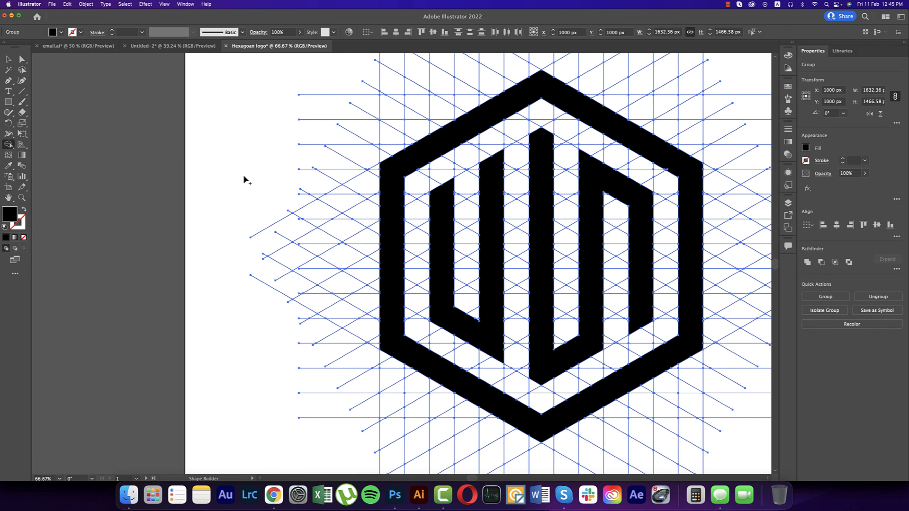
{"action": "key", "text": "v"}
{"action": "left_click", "coordinate": [253, 162]}
{"action": "scroll", "coordinate": [408, 269], "scroll_direction": "down", "scroll_amount": 2}
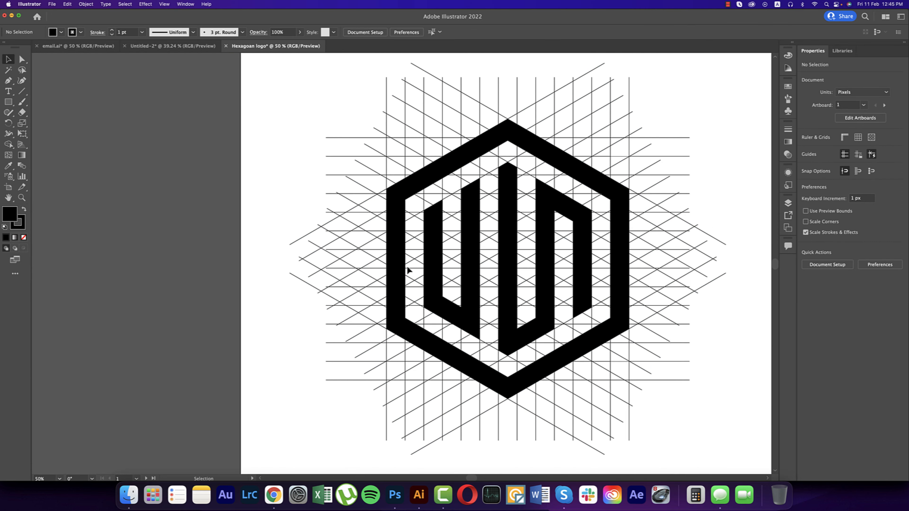
{"action": "scroll", "coordinate": [520, 260], "scroll_direction": "up", "scroll_amount": 1}
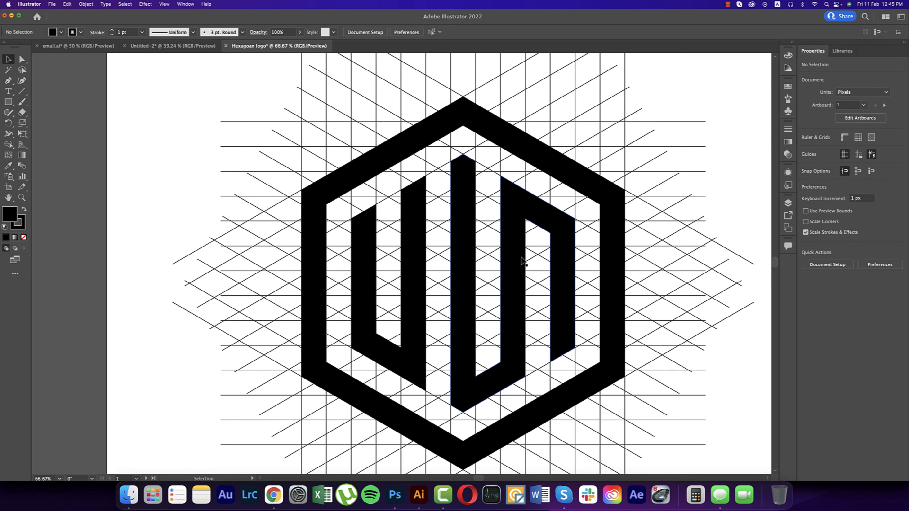
{"action": "scroll", "coordinate": [523, 265], "scroll_direction": "down", "scroll_amount": 1}
Rotate the whole logo and grid group by 180° and deselect it
{"action": "left_click_drag", "start_coordinate": [355, 118], "coordinate": [643, 426]}
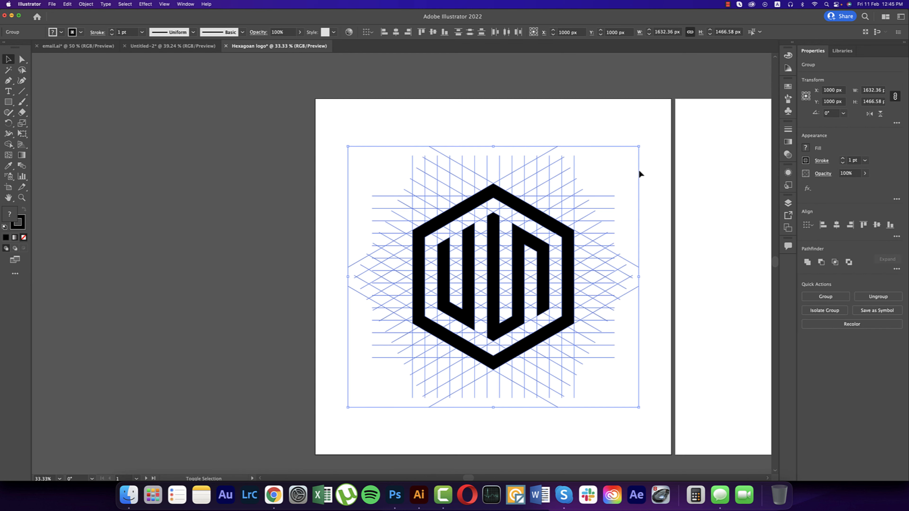
{"action": "left_click_drag", "start_coordinate": [642, 147], "coordinate": [469, 293]}
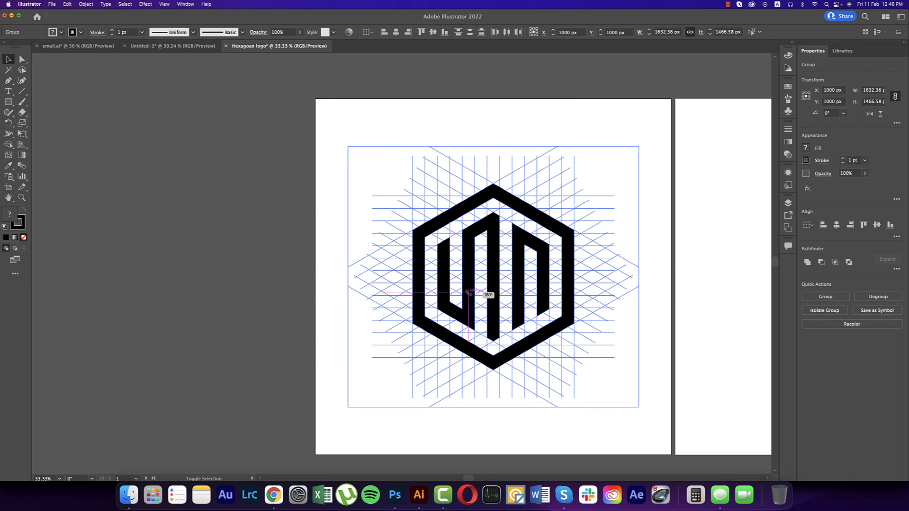
{"action": "left_click", "coordinate": [365, 223]}
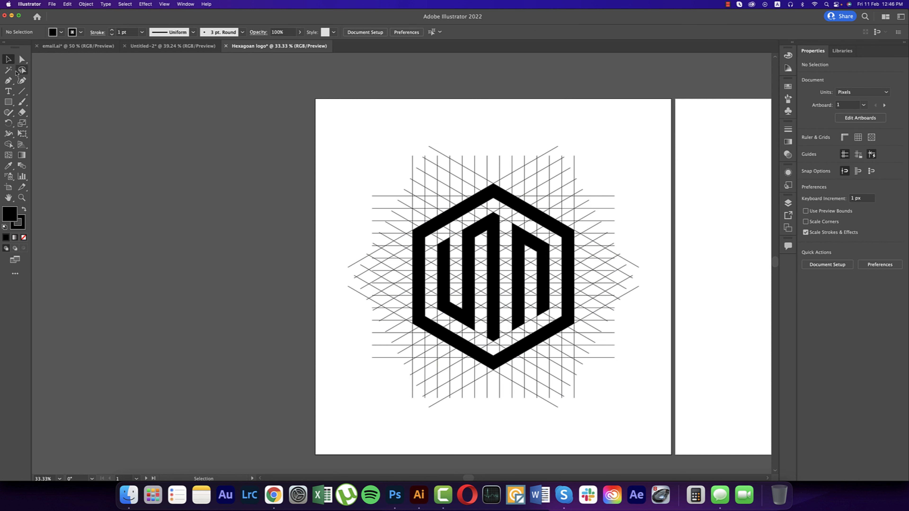
Select all the unfilled construction grid lines with the Magic Wand and delete them
{"action": "left_click", "coordinate": [15, 72]}
{"action": "left_click", "coordinate": [444, 155]}
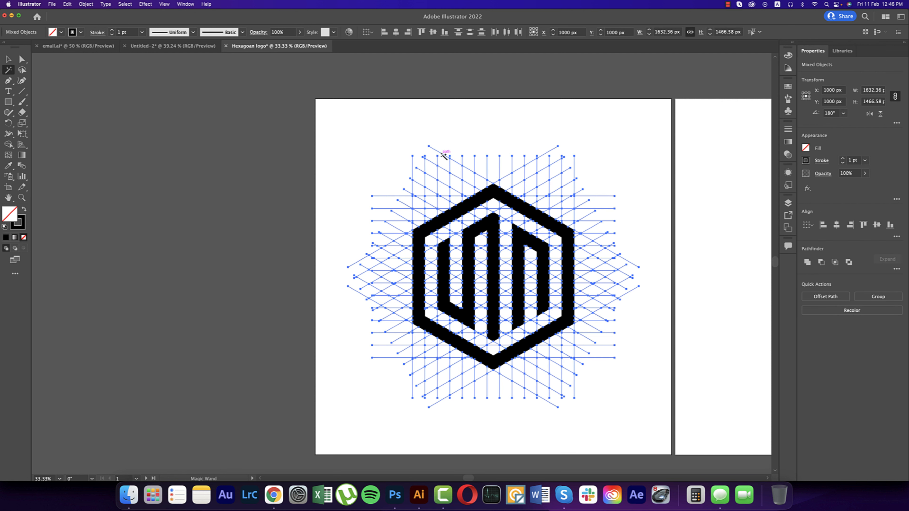
{"action": "key", "text": "Delete"}
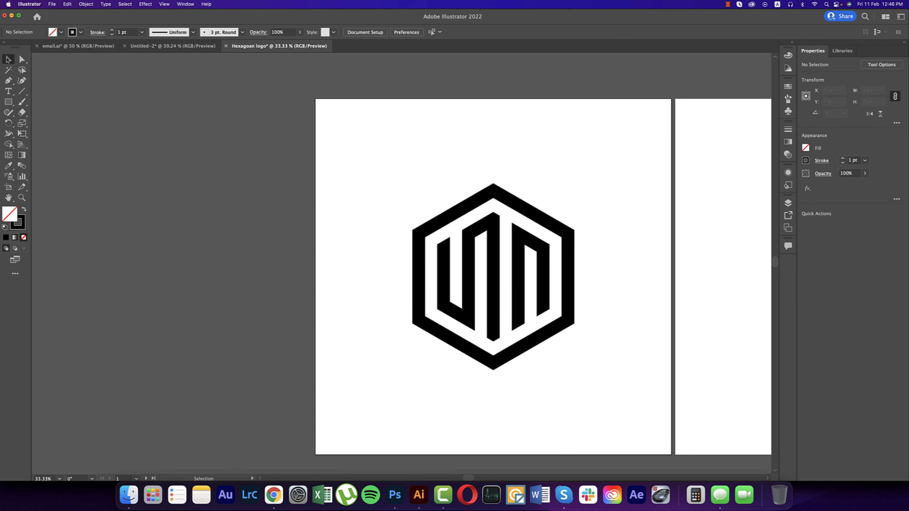
Inspect the bare logo's edges for leftover gaps and undo the grid line deletion
{"action": "left_click_drag", "start_coordinate": [563, 337], "coordinate": [563, 337]}
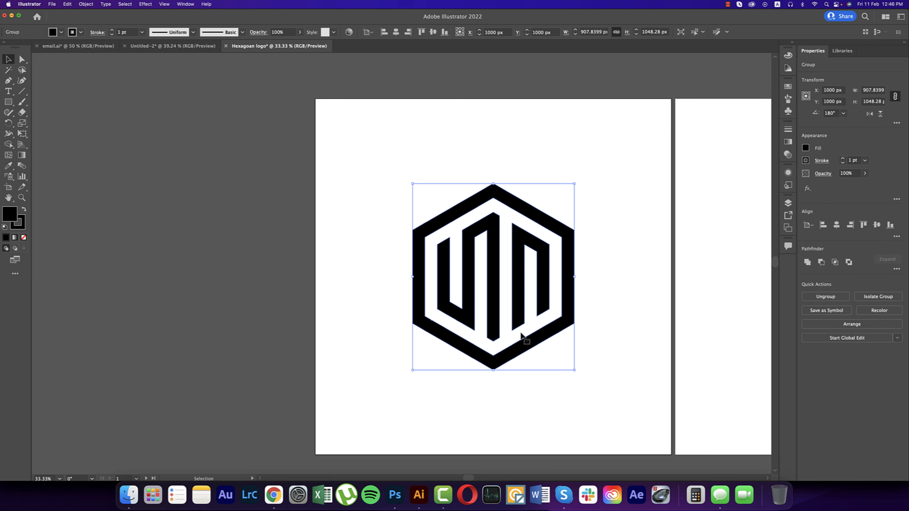
{"action": "scroll", "coordinate": [444, 315], "scroll_direction": "up", "scroll_amount": 8}
{"action": "scroll", "coordinate": [303, 361], "scroll_direction": "down", "scroll_amount": 5}
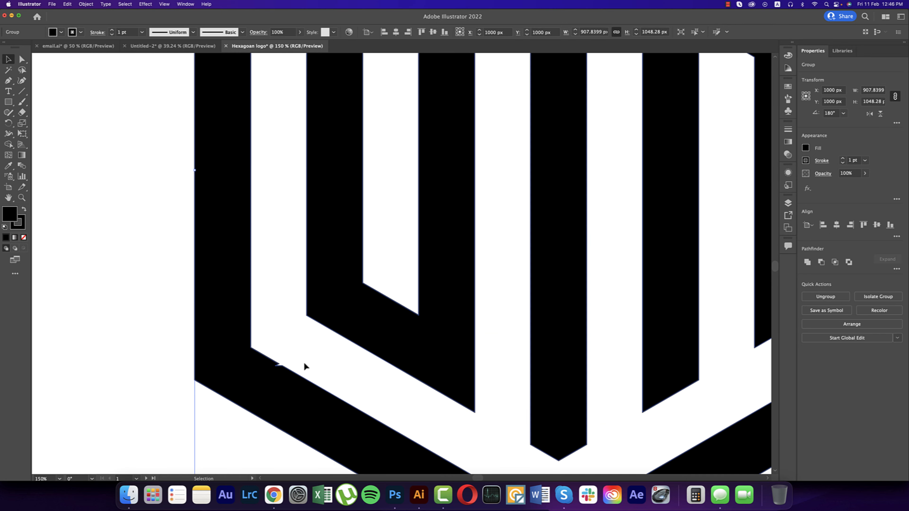
{"action": "scroll", "coordinate": [304, 362], "scroll_direction": "down", "scroll_amount": 3}
{"action": "scroll", "coordinate": [572, 297], "scroll_direction": "up", "scroll_amount": 4}
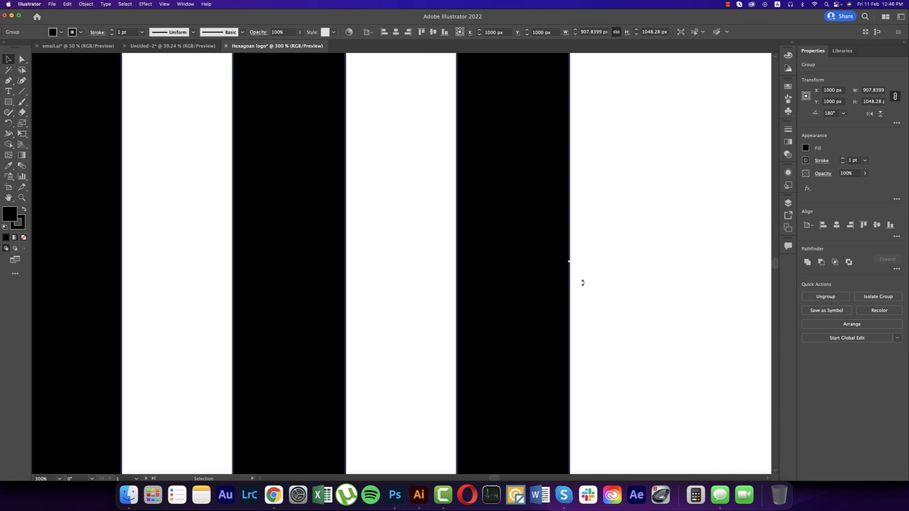
{"action": "scroll", "coordinate": [612, 328], "scroll_direction": "down", "scroll_amount": 4}
{"action": "key", "text": "cmd+a"}
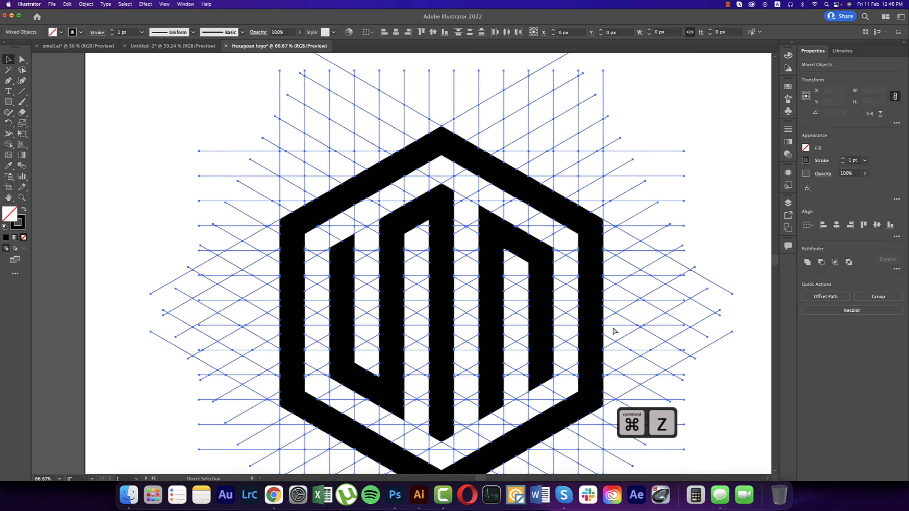
Merge the sliver on the ring's lower-left inner edge with Shape Builder, using a black fill and no stroke
{"action": "key", "text": "cmd+g"}
{"action": "scroll", "coordinate": [407, 427], "scroll_direction": "up", "scroll_amount": 6}
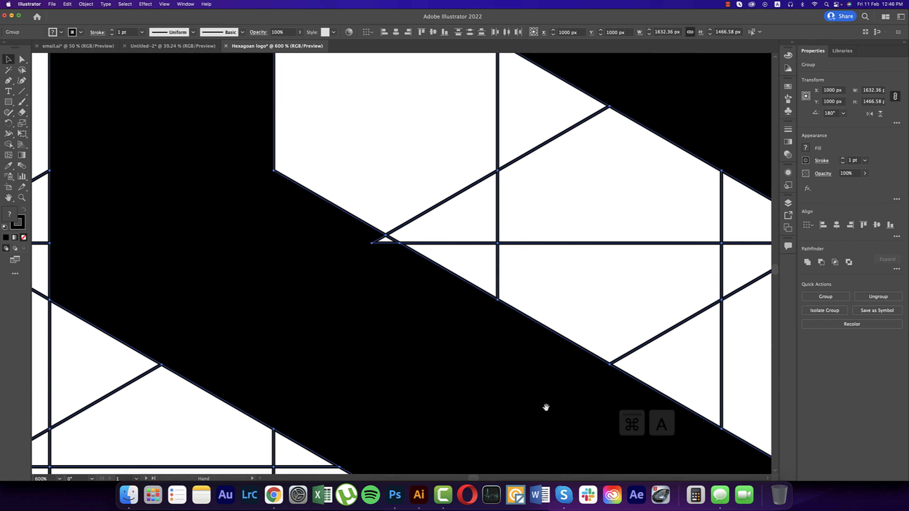
{"action": "left_click", "coordinate": [10, 144]}
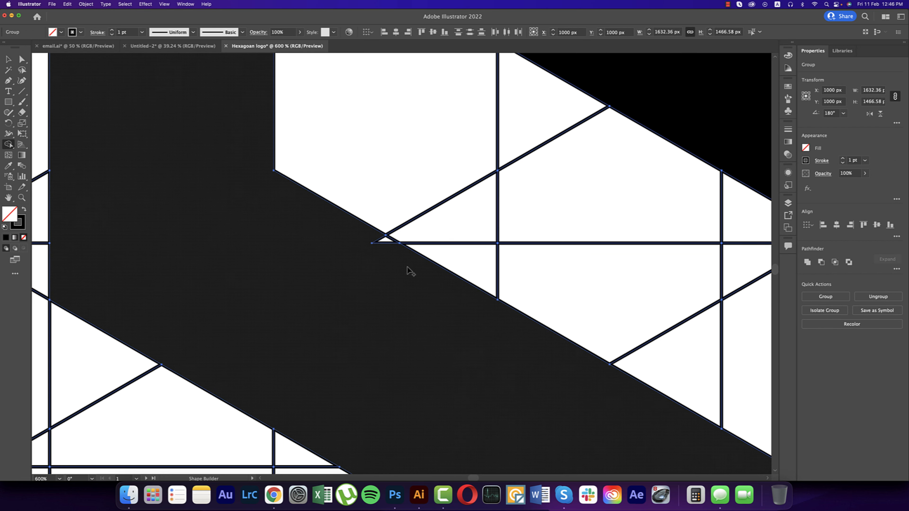
{"action": "scroll", "coordinate": [436, 292], "scroll_direction": "down", "scroll_amount": 4}
{"action": "left_click", "coordinate": [436, 292]}
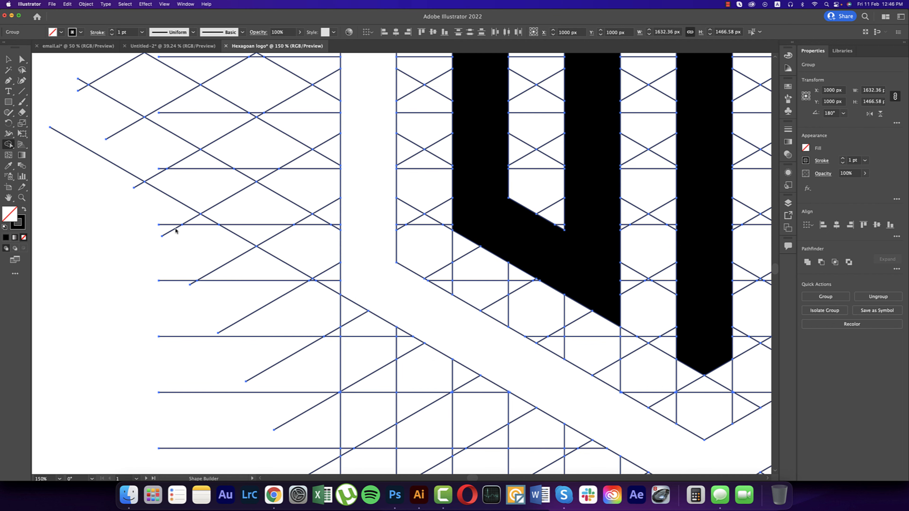
{"action": "left_click", "coordinate": [24, 210]}
{"action": "key", "text": "super+alt+0"}
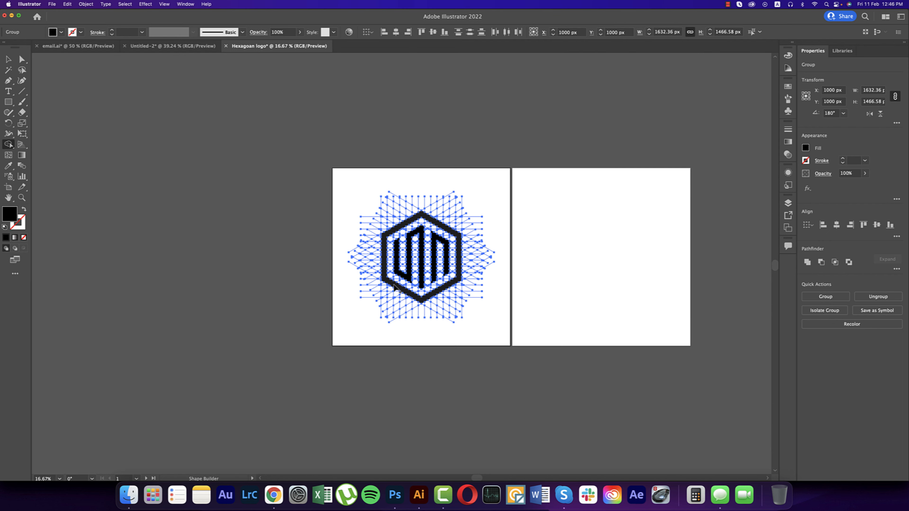
Deselect the artwork, then remove every construction grid line around the logo by selecting matching lines with the Magic Wand
{"action": "key", "text": "v"}
{"action": "left_click", "coordinate": [495, 334]}
{"action": "left_click", "coordinate": [8, 70]}
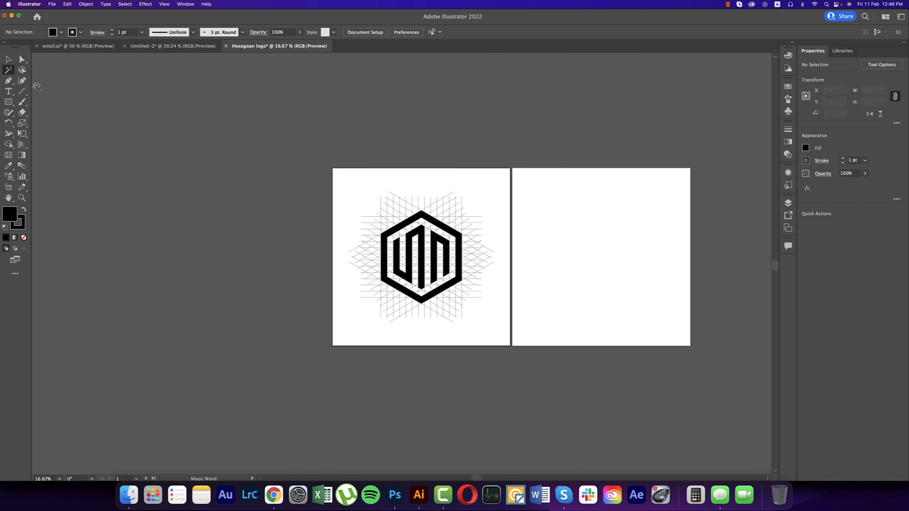
{"action": "left_click", "coordinate": [442, 199]}
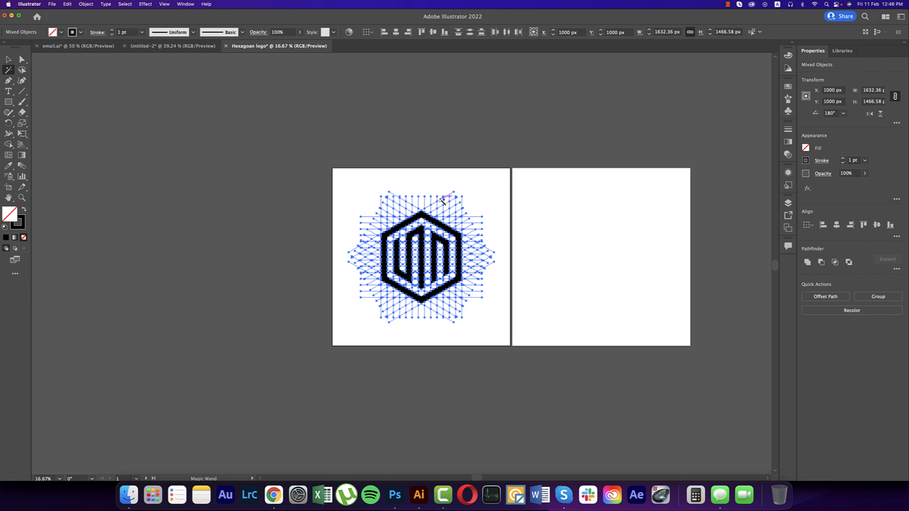
{"action": "key", "text": "Delete"}
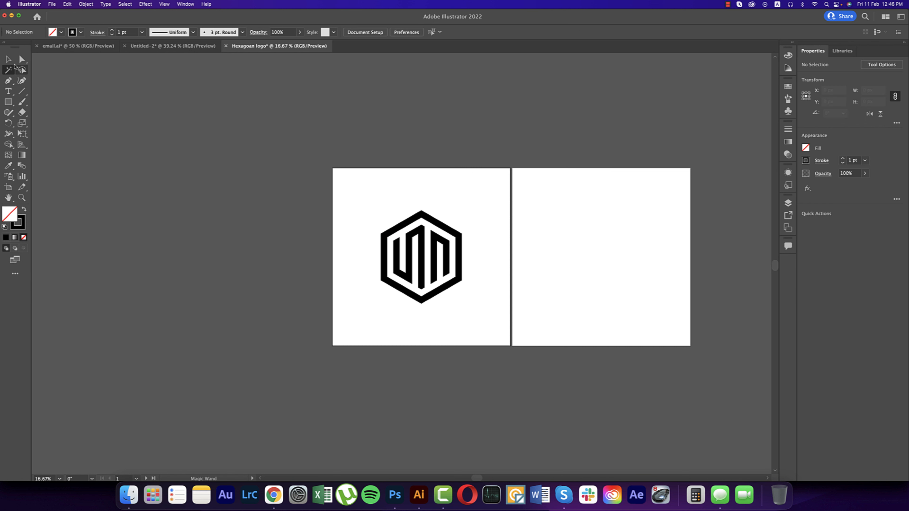
Duplicate the finished logo onto the centre of the second artboard, at X 3020 px and Y 1000 px
{"action": "left_click", "coordinate": [8, 59]}
{"action": "scroll", "coordinate": [501, 299], "scroll_direction": "right", "scroll_amount": 3}
{"action": "left_click_drag", "start_coordinate": [343, 209], "coordinate": [475, 316]}
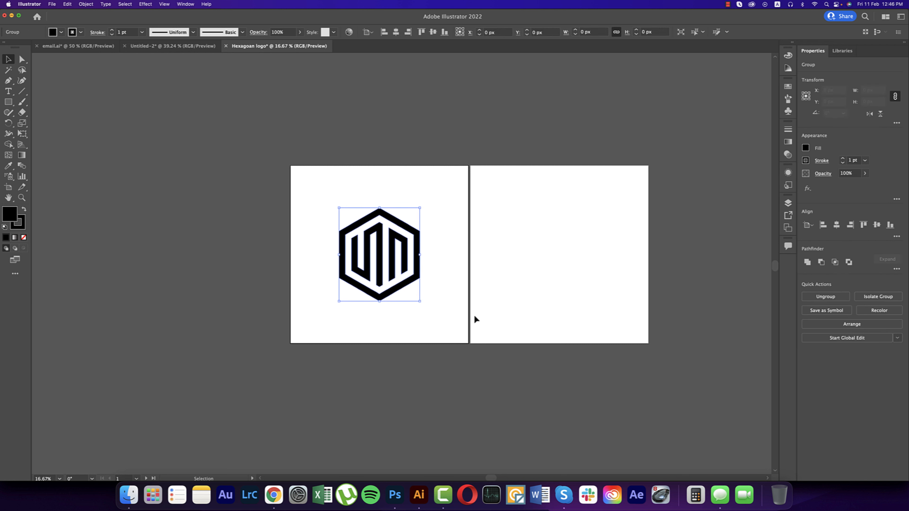
{"action": "left_click_drag", "start_coordinate": [409, 286], "coordinate": [587, 284]}
{"action": "scroll", "coordinate": [593, 319], "scroll_direction": "right", "scroll_amount": 2}
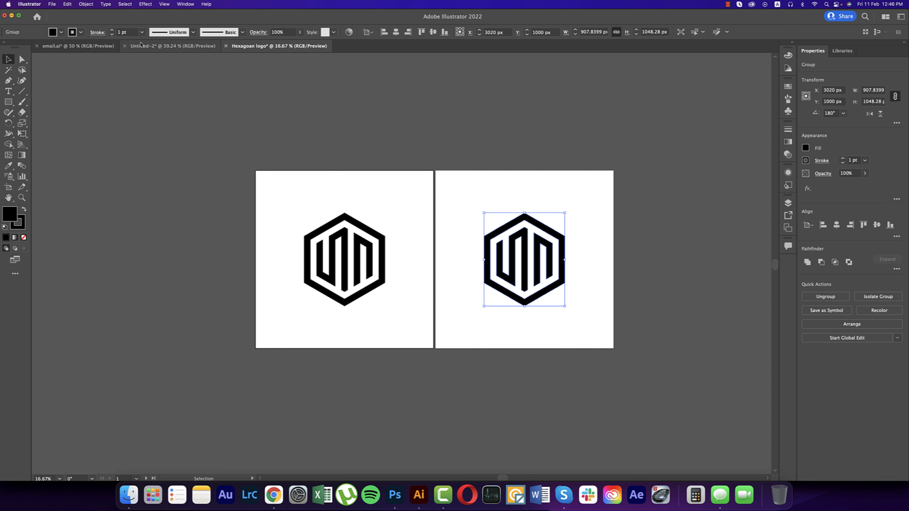
Remove the stroke from the logo copy on the second artboard and deselect it
{"action": "left_click", "coordinate": [80, 32]}
{"action": "left_click", "coordinate": [6, 48]}
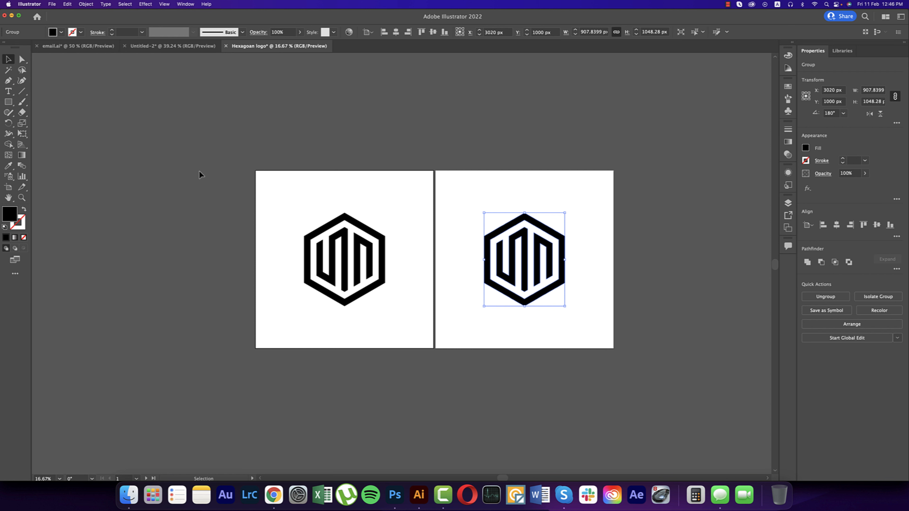
{"action": "left_click", "coordinate": [124, 152]}
Draw a 2000 × 2000 px rectangle covering the second artboard and fill it with light orange
{"action": "left_click", "coordinate": [8, 102]}
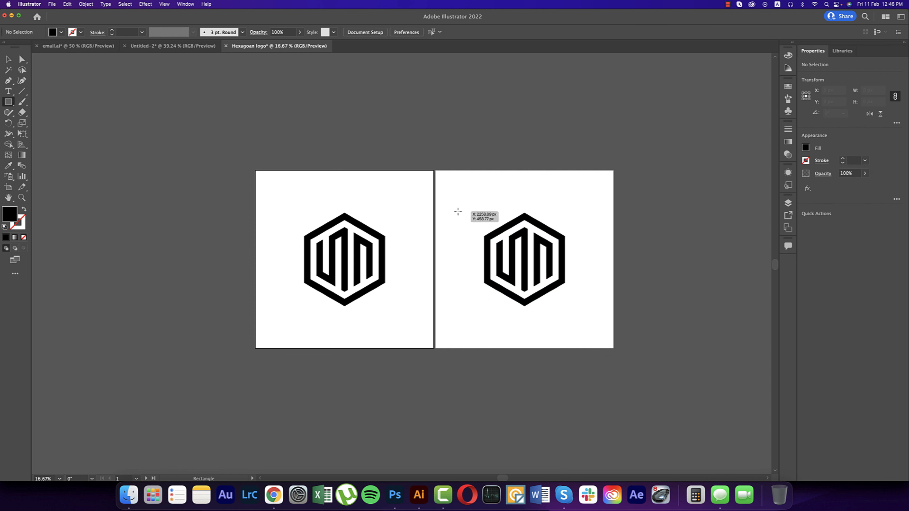
{"action": "left_click_drag", "start_coordinate": [435, 171], "coordinate": [613, 348]}
{"action": "left_click", "coordinate": [61, 32]}
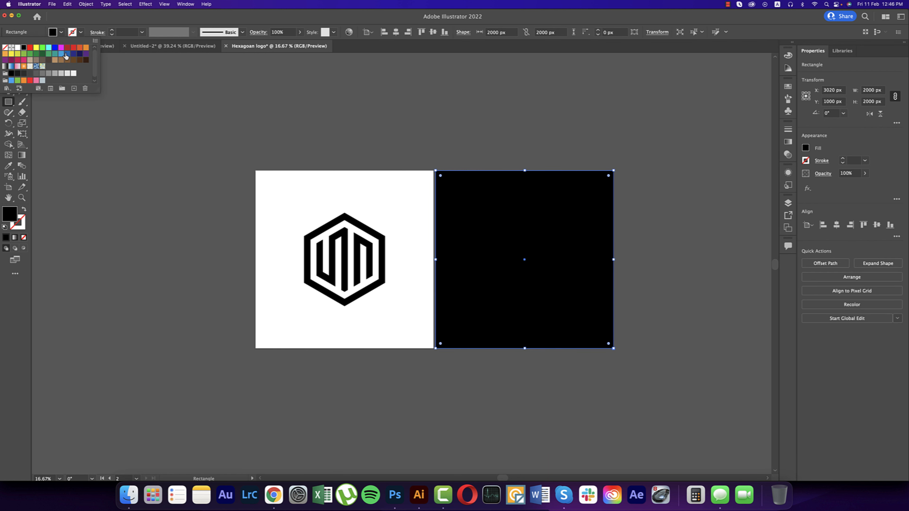
{"action": "left_click", "coordinate": [5, 54]}
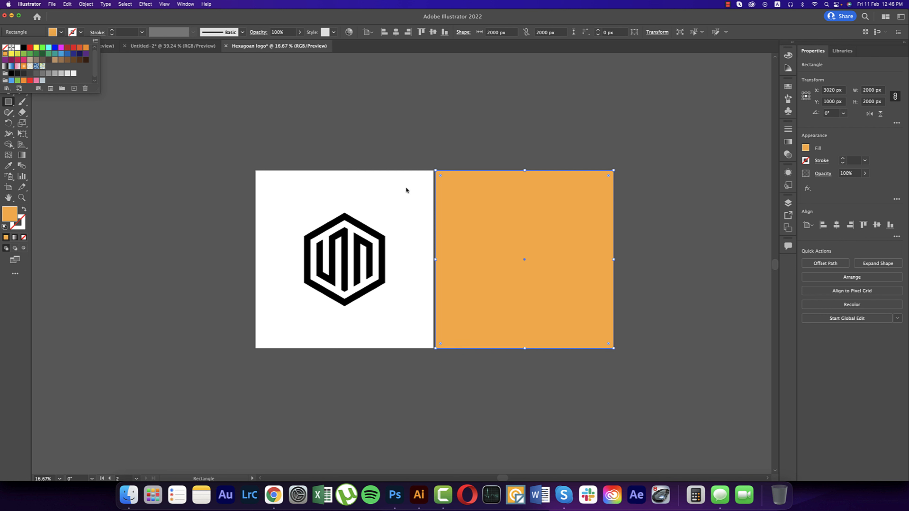
Send the orange rectangle behind the logo copy and deselect it
{"action": "key", "text": "super+shift+bracketleft"}
{"action": "key", "text": "super+shift+bracketleft"}
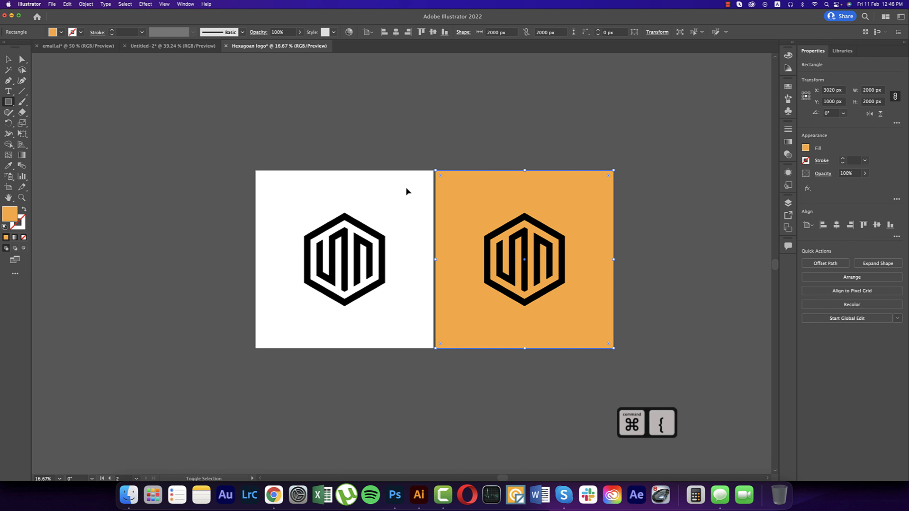
{"action": "left_click", "coordinate": [644, 332]}
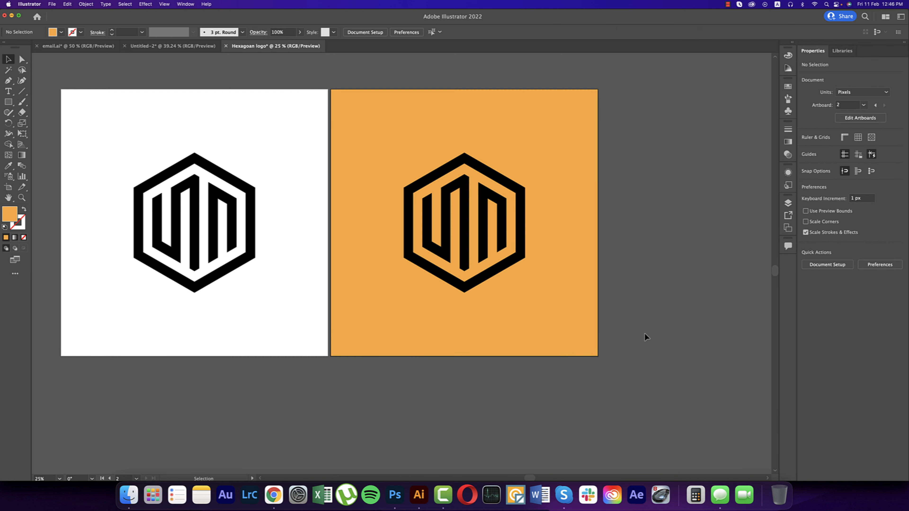
{"action": "scroll", "coordinate": [576, 246], "scroll_direction": "up", "scroll_amount": 3}
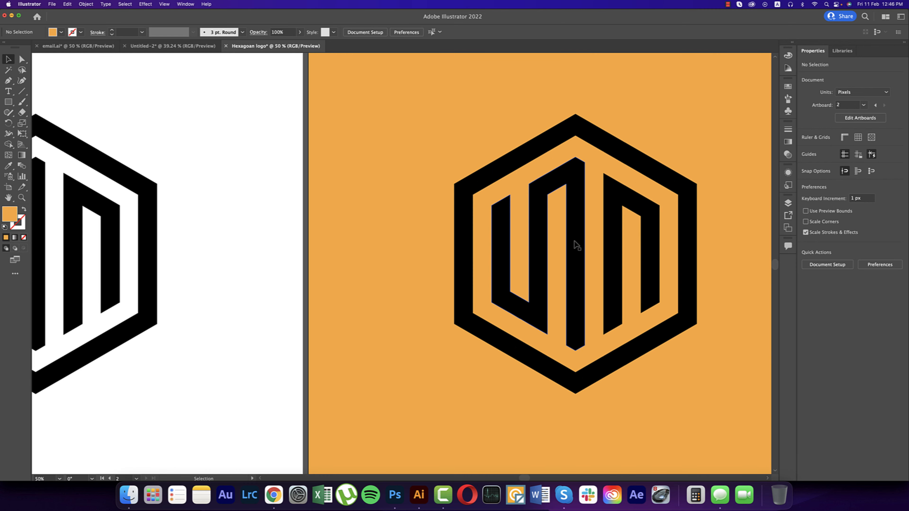
Flip the logo copy on the orange artboard vertically and horizontally until it is the left-right mirror image of the white artboard's logo
{"action": "scroll", "coordinate": [576, 245], "scroll_direction": "down", "scroll_amount": 2}
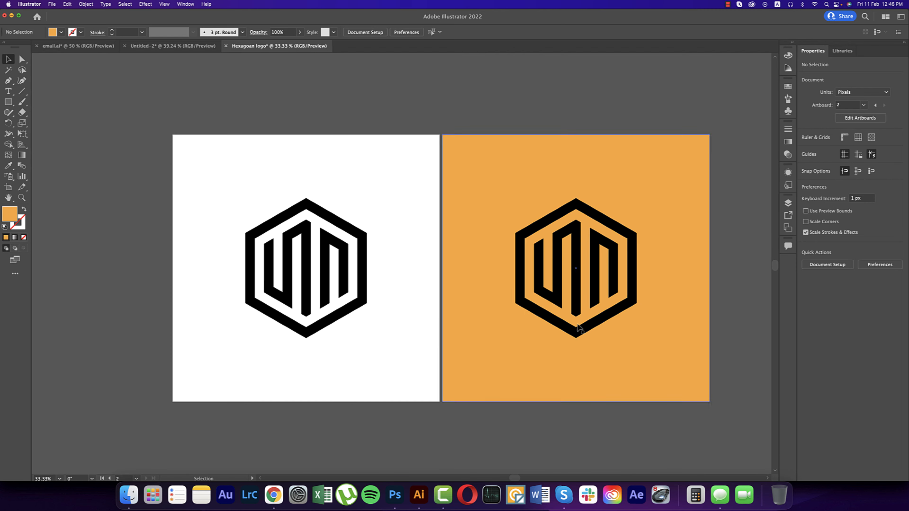
{"action": "left_click", "coordinate": [587, 330]}
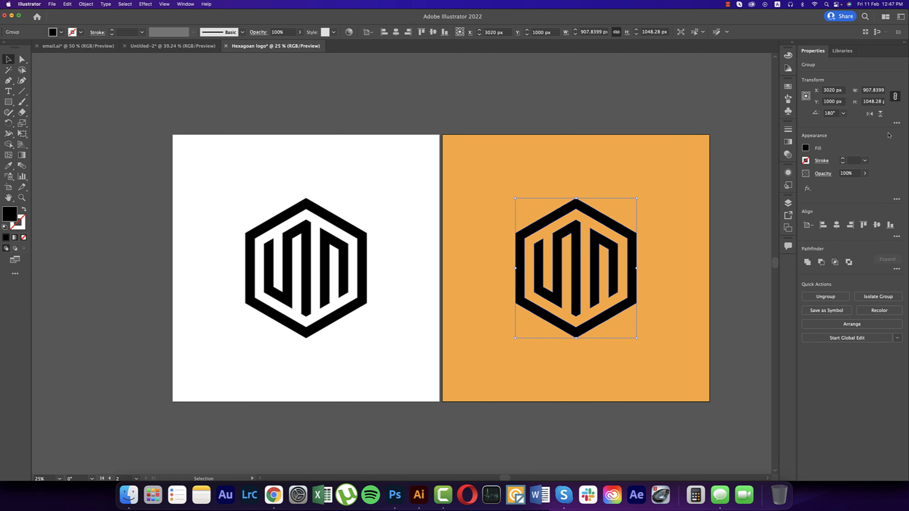
{"action": "left_click", "coordinate": [873, 115]}
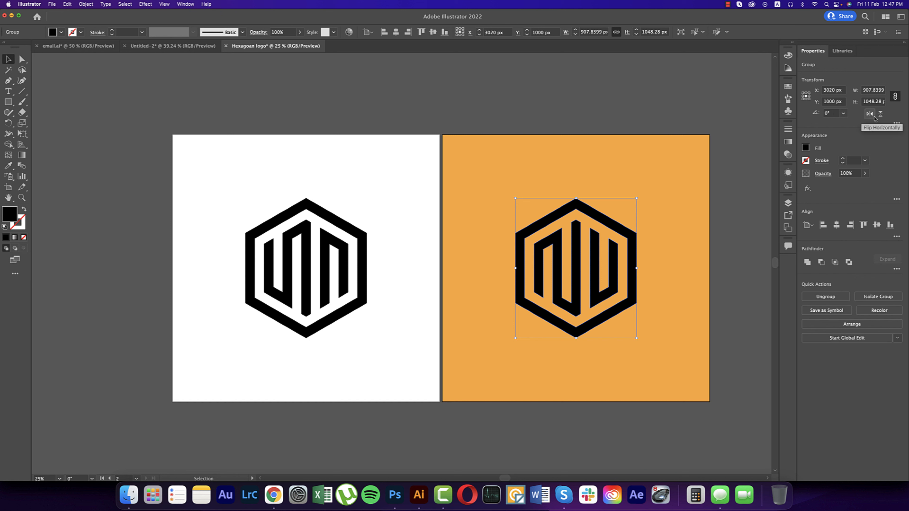
{"action": "left_click", "coordinate": [873, 117]}
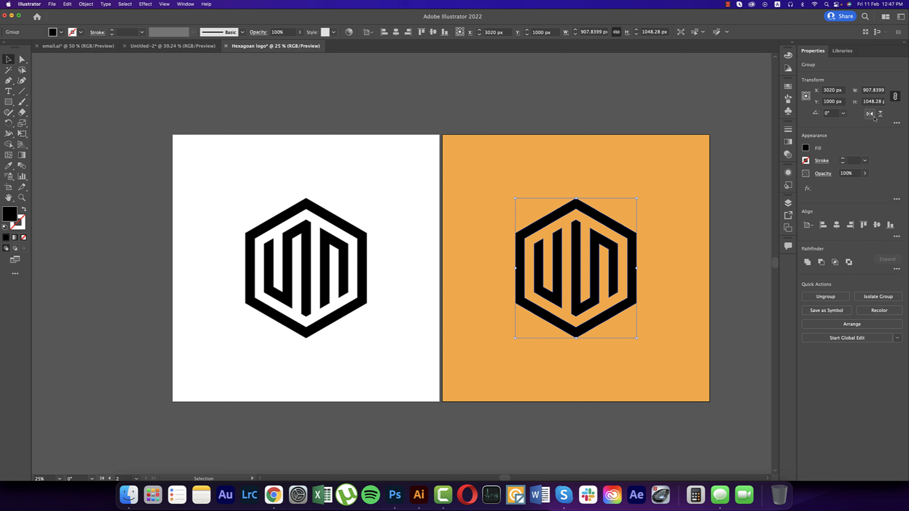
{"action": "left_click", "coordinate": [730, 216]}
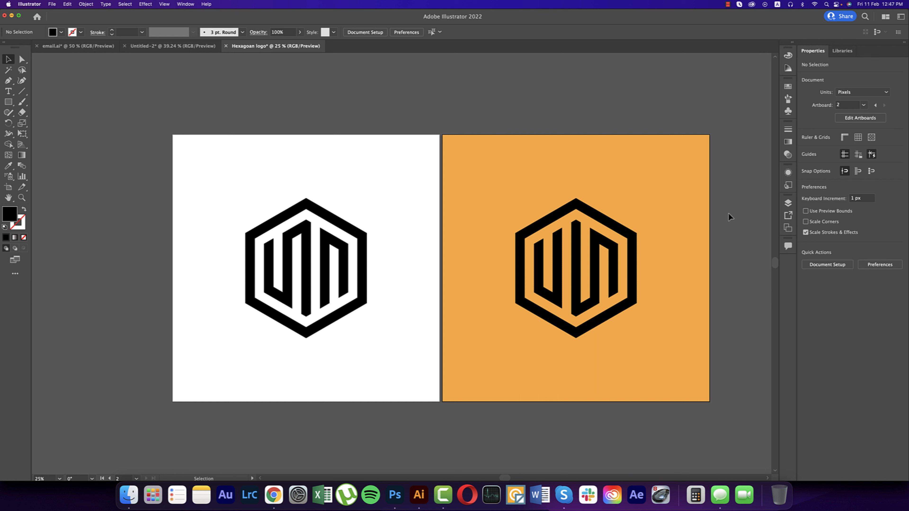
{"action": "left_click", "coordinate": [629, 252]}
{"action": "left_click", "coordinate": [872, 115]}
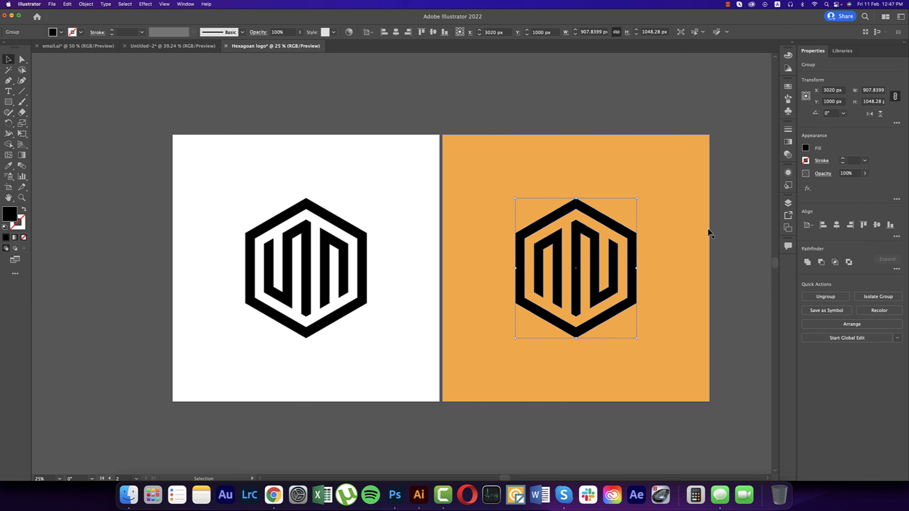
{"action": "left_click", "coordinate": [722, 227]}
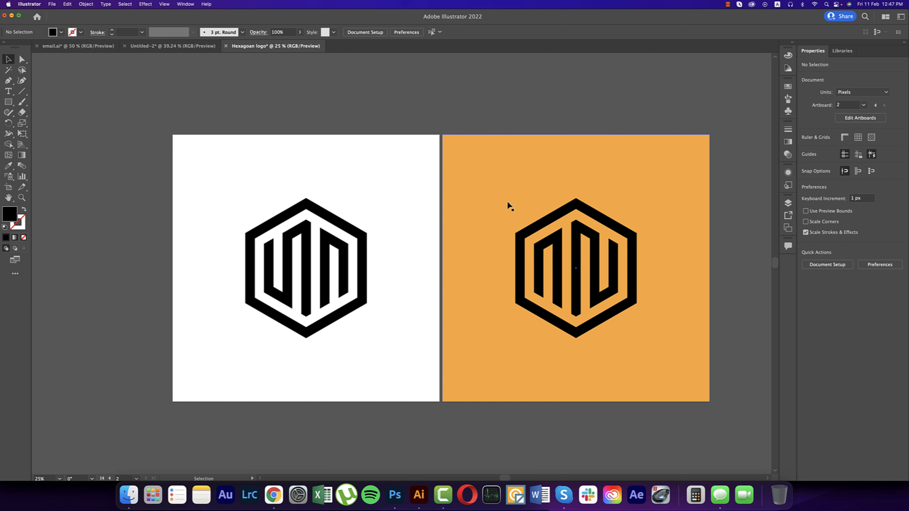
Try rotating the logo copy on the orange artboard a quarter turn and undo the rotation
{"action": "left_click", "coordinate": [608, 223]}
{"action": "left_click_drag", "start_coordinate": [642, 197], "coordinate": [700, 314]}
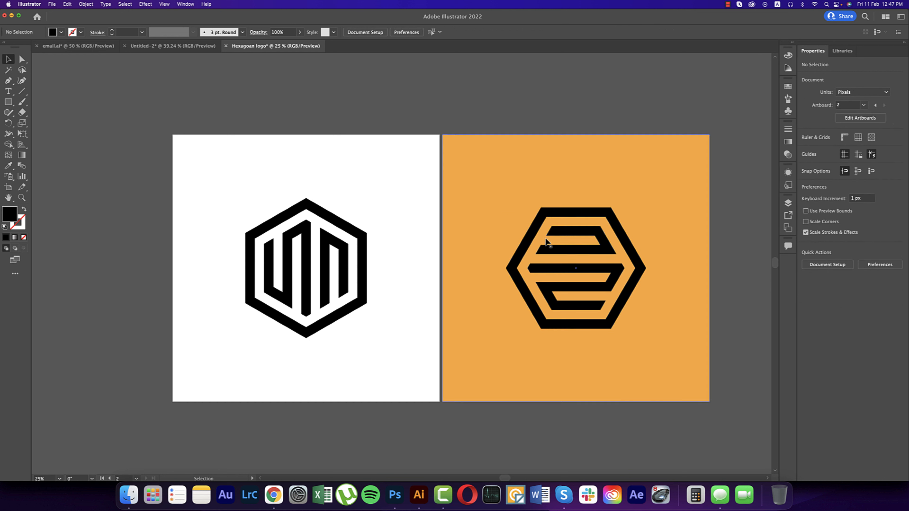
{"action": "key", "text": "super+z"}
{"action": "key", "text": "super+z"}
{"action": "key", "text": "super+z"}
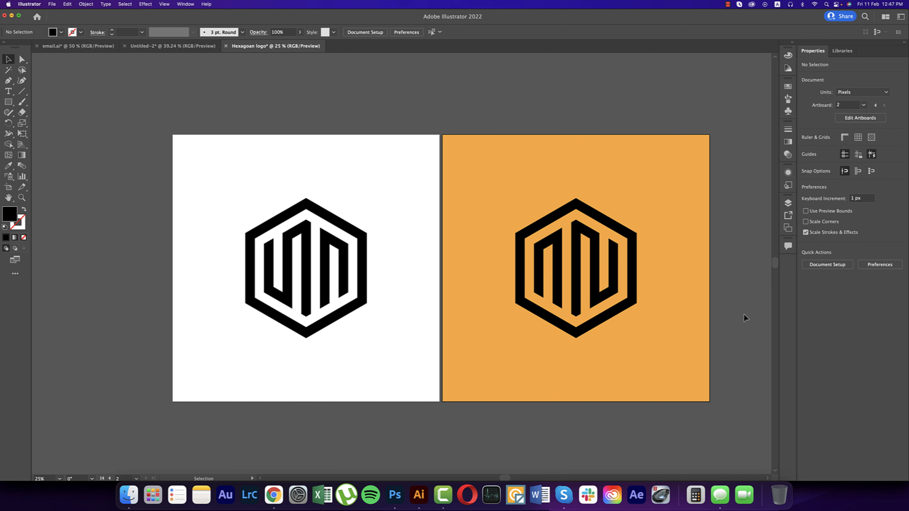
Select the flipped logo, switch to Photoshop, open the mockup's "Your logo here" smart object and hide all its existing layers
{"action": "left_click", "coordinate": [566, 211]}
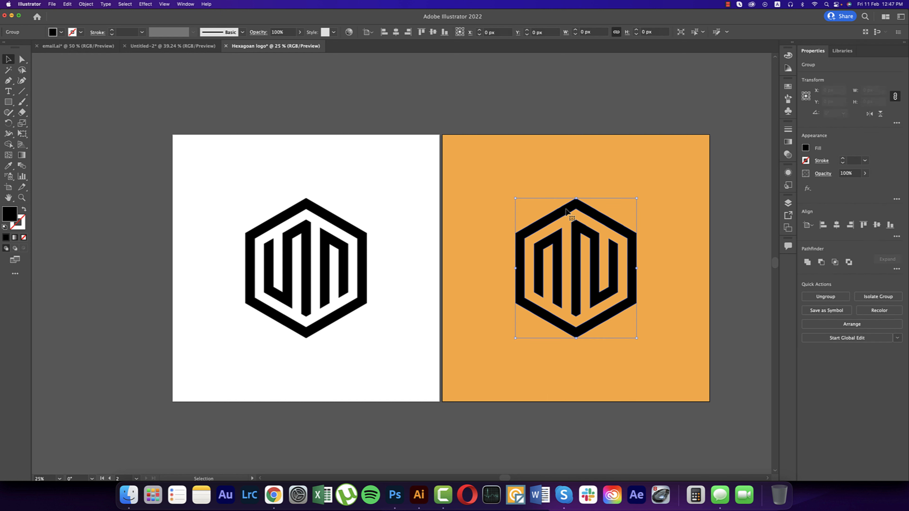
{"action": "left_click", "coordinate": [383, 498]}
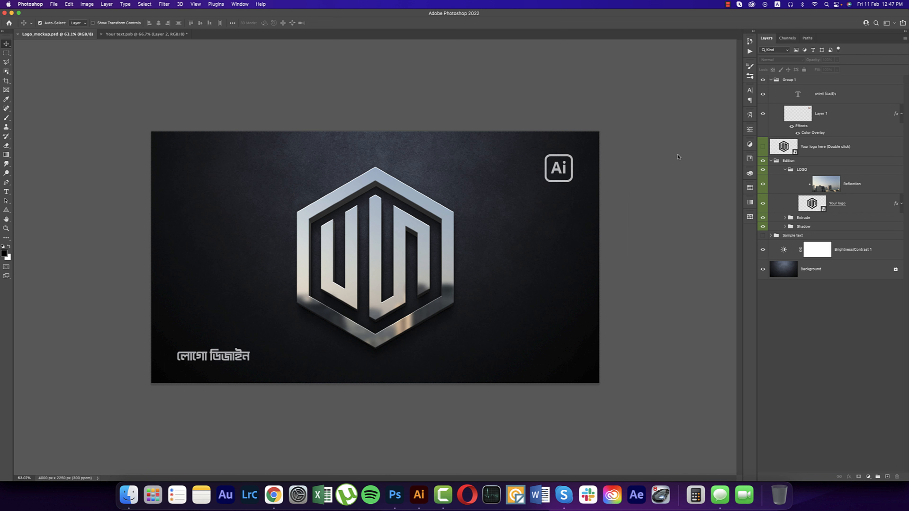
{"action": "double_click", "coordinate": [796, 153]}
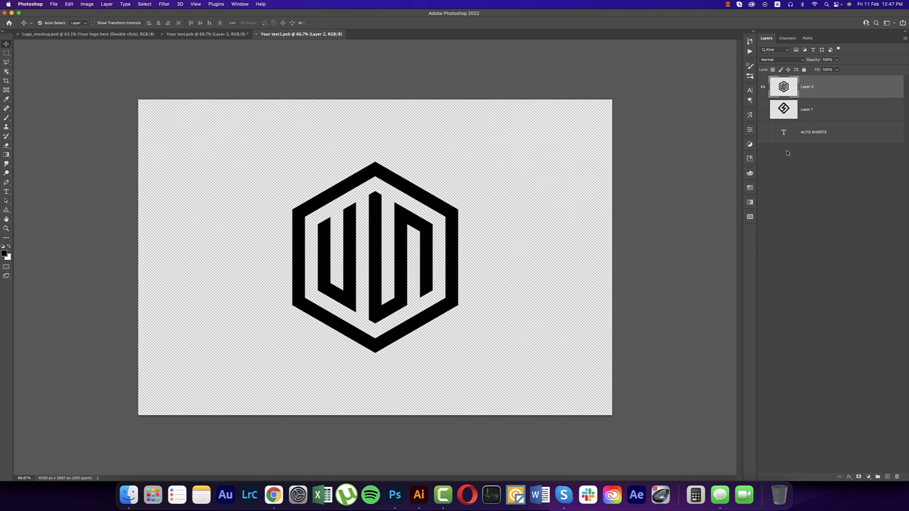
{"action": "left_click", "coordinate": [763, 90]}
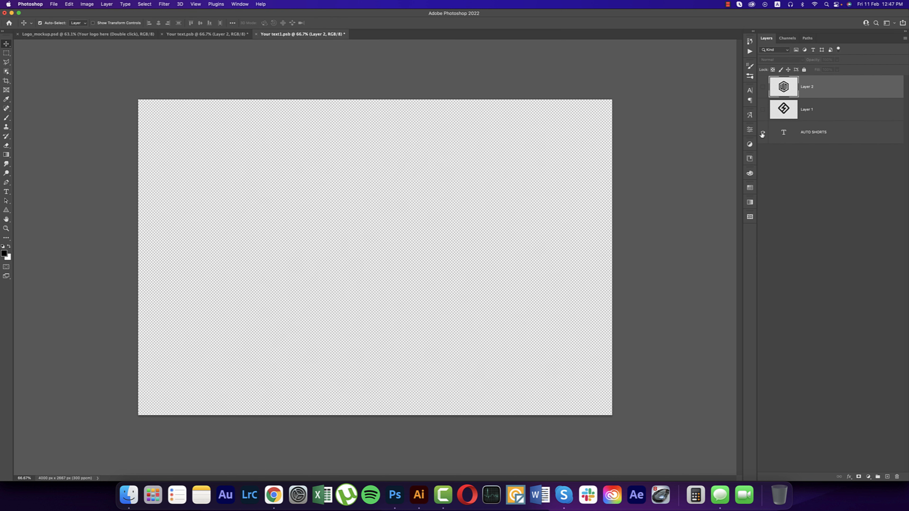
{"action": "left_click", "coordinate": [763, 133]}
{"action": "left_click", "coordinate": [763, 111]}
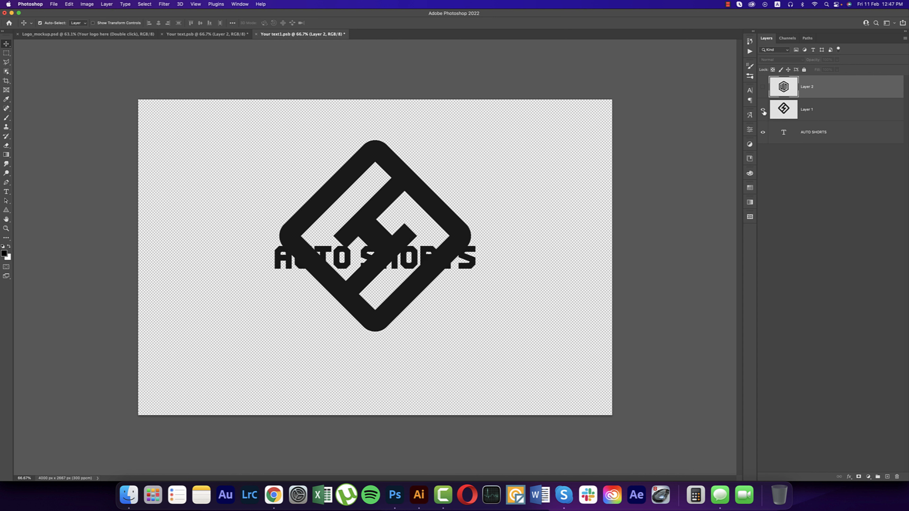
{"action": "left_click", "coordinate": [764, 111]}
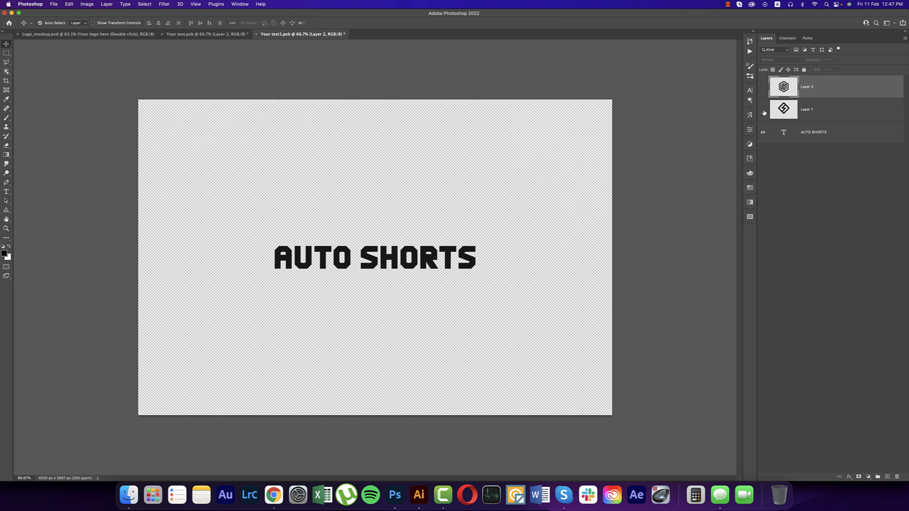
{"action": "left_click", "coordinate": [763, 133]}
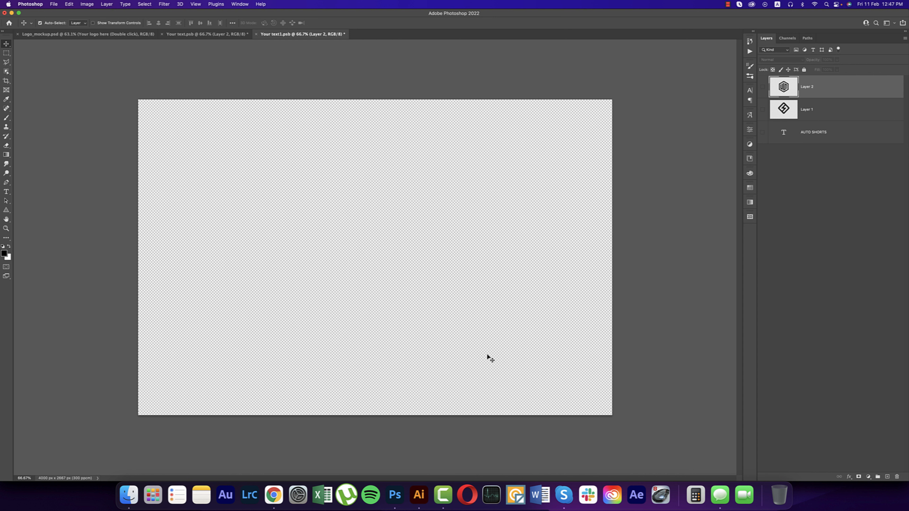
Copy the flipped logo from Illustrator and paste it into the open smart object in Photoshop
{"action": "left_click", "coordinate": [417, 493]}
{"action": "key", "text": "super+c"}
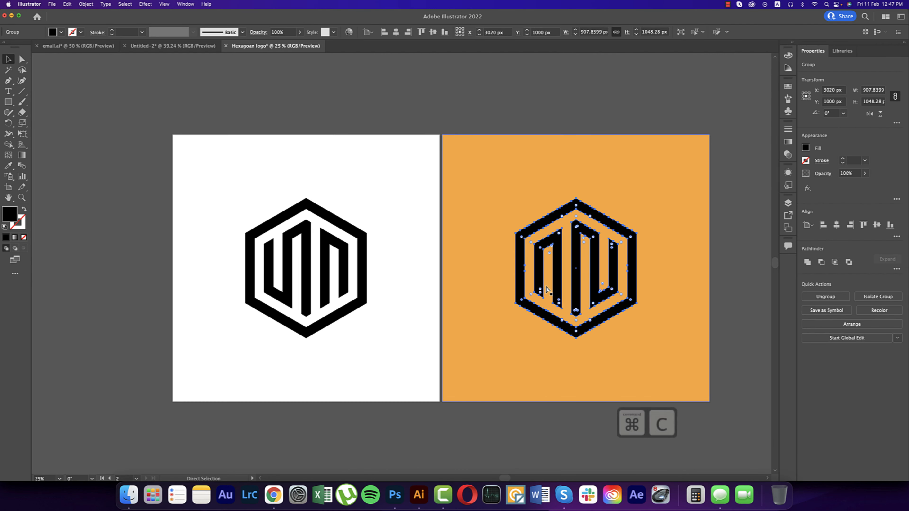
{"action": "left_click", "coordinate": [219, 45]}
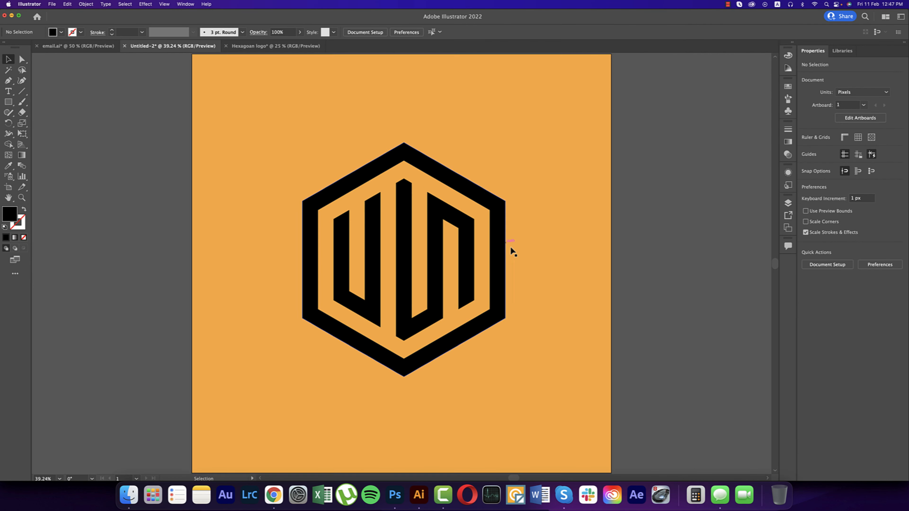
{"action": "left_click", "coordinate": [388, 498]}
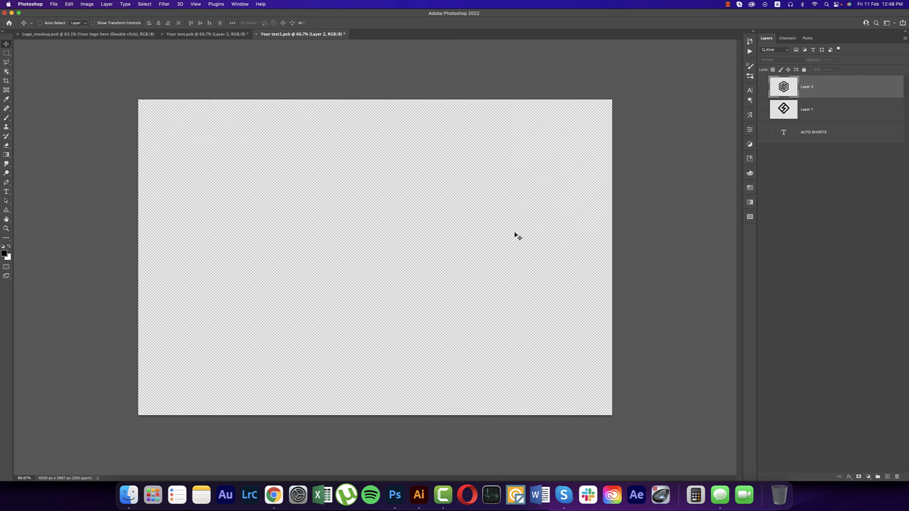
{"action": "key", "text": "super+v"}
{"action": "left_click", "coordinate": [488, 221]}
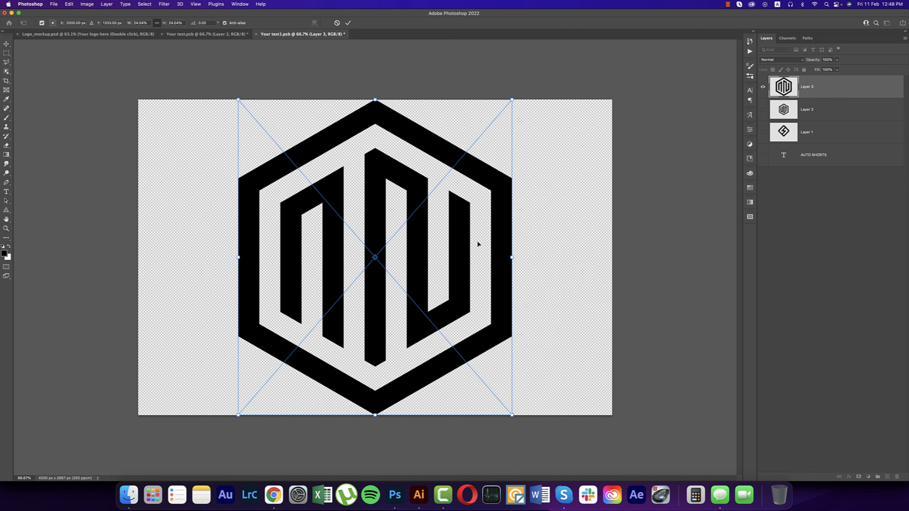
Scale the pasted logo to 10.67% around its centre, apply the transform and save the smart object
{"action": "left_click_drag", "start_coordinate": [511, 257], "coordinate": [436, 256]}
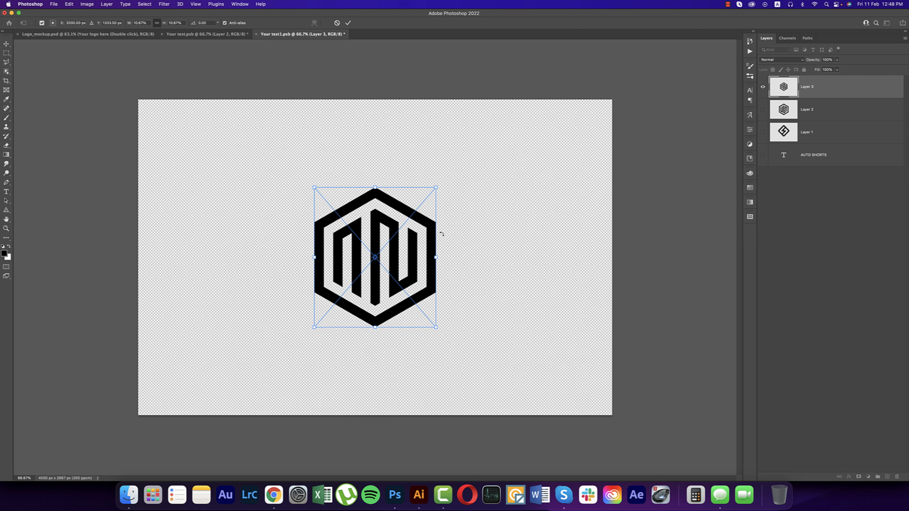
{"action": "key", "text": "Return"}
{"action": "key", "text": "super+s"}
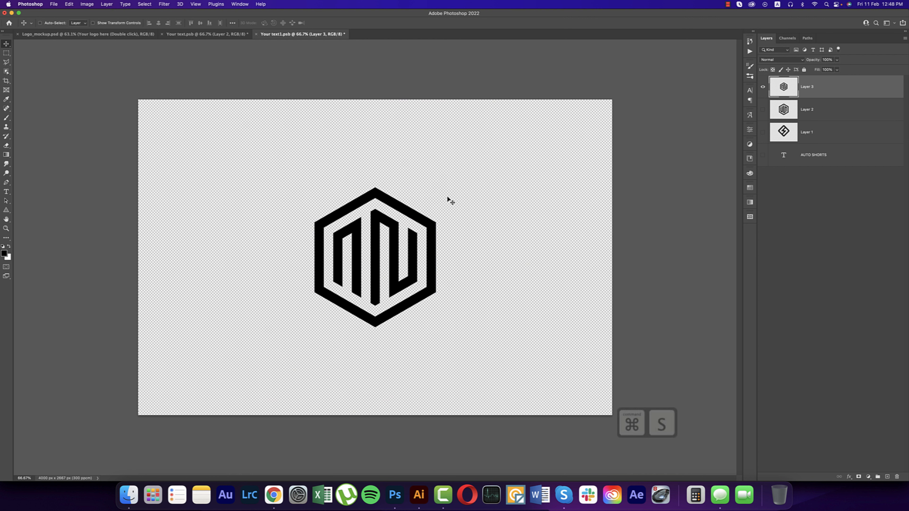
Return to Logo_mockup.psd to check the metallic logo mockup and undo the logo replacement there
{"action": "left_click", "coordinate": [199, 36]}
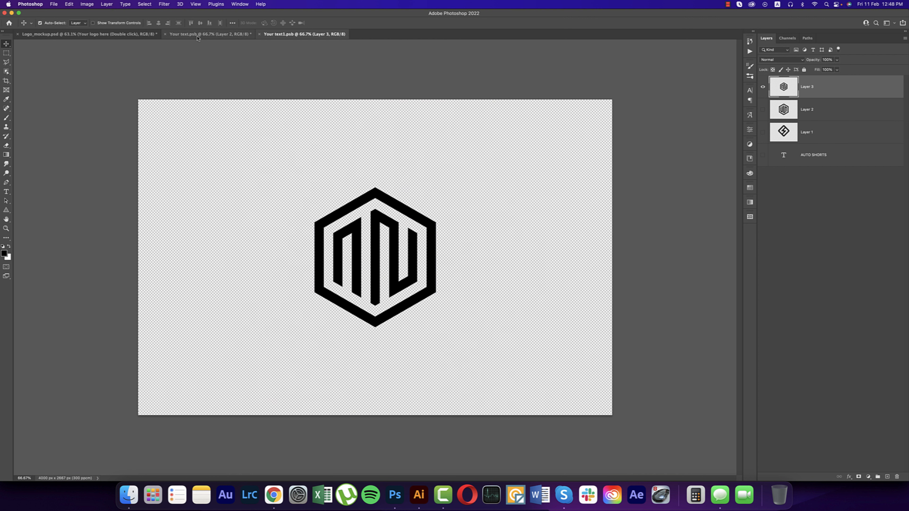
{"action": "left_click", "coordinate": [136, 36]}
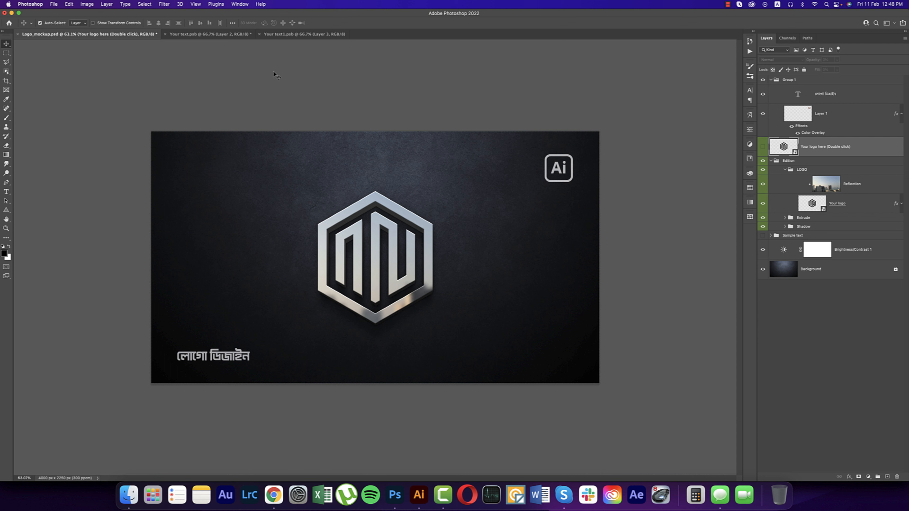
{"action": "key", "text": "super+z"}
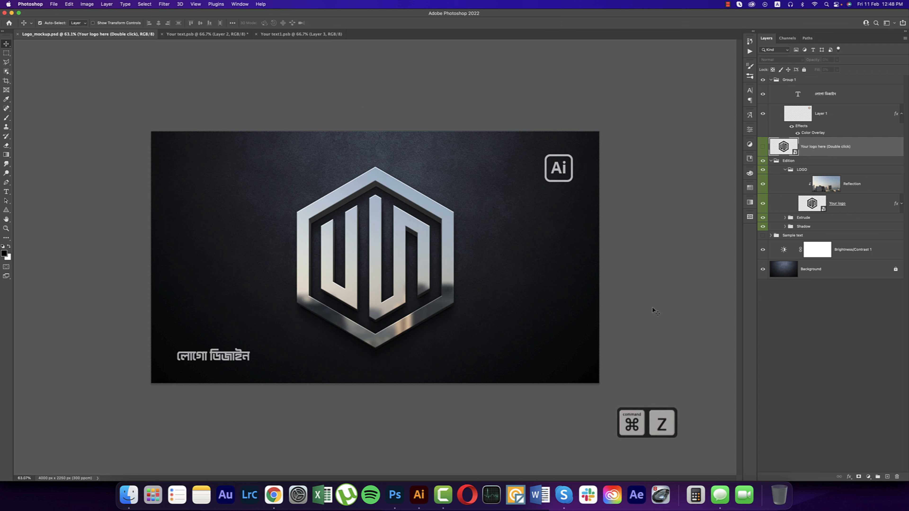
Switch to Illustrator and review the Untitled-2 logo and both artboards of the Hexagoan logo document
{"action": "left_click", "coordinate": [418, 495]}
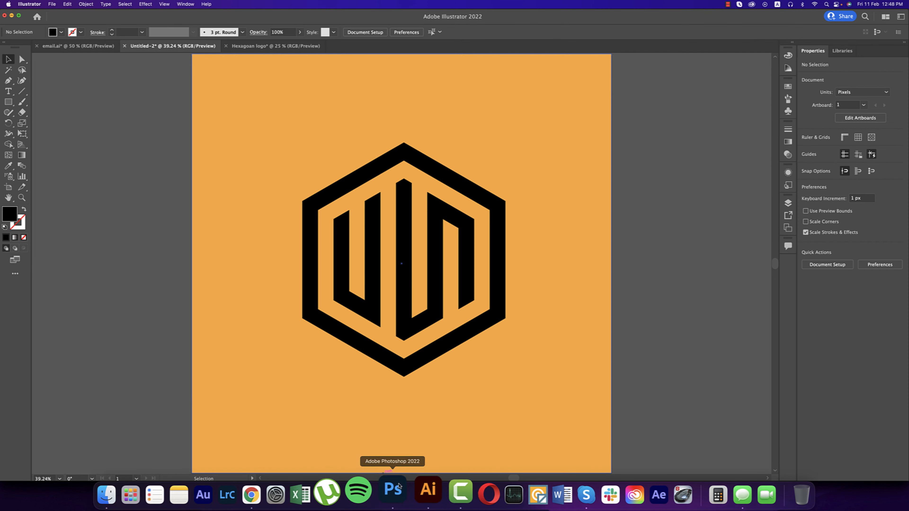
{"action": "key", "text": "super+minus"}
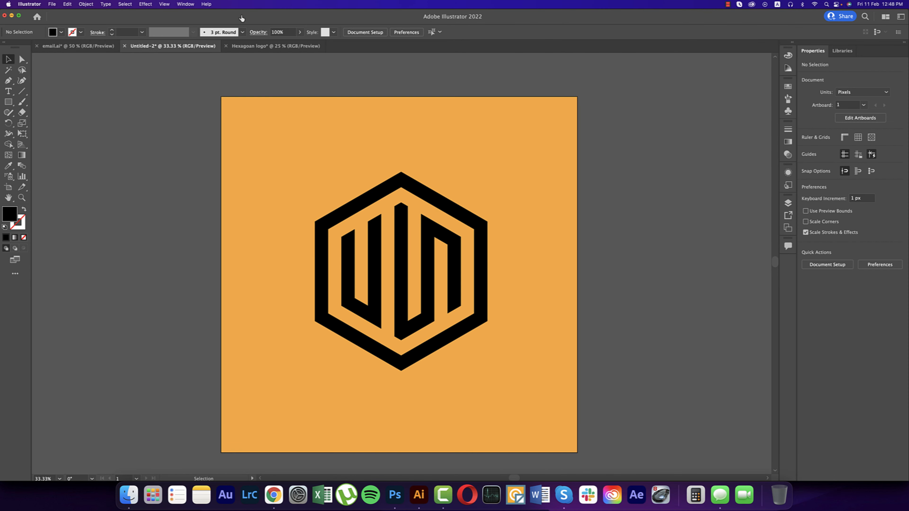
{"action": "left_click", "coordinate": [266, 46]}
{"action": "left_click", "coordinate": [560, 113]}
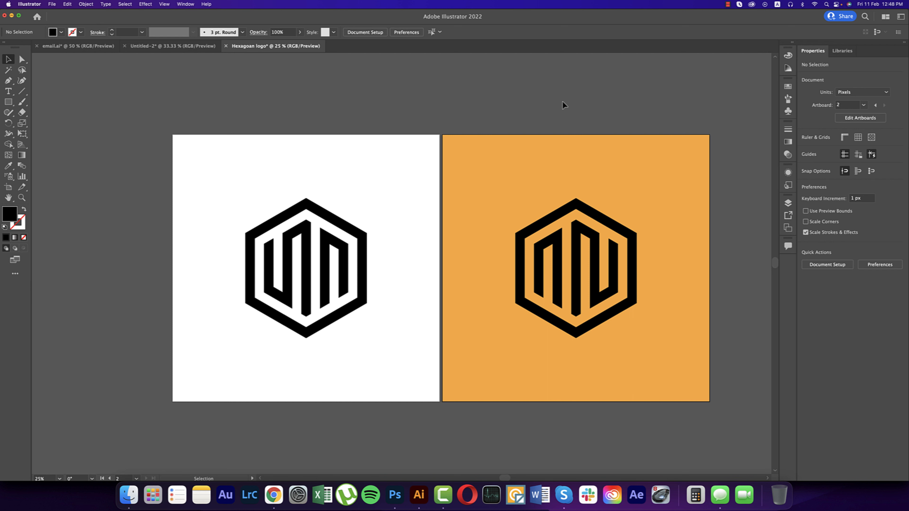
{"action": "left_click", "coordinate": [579, 140]}
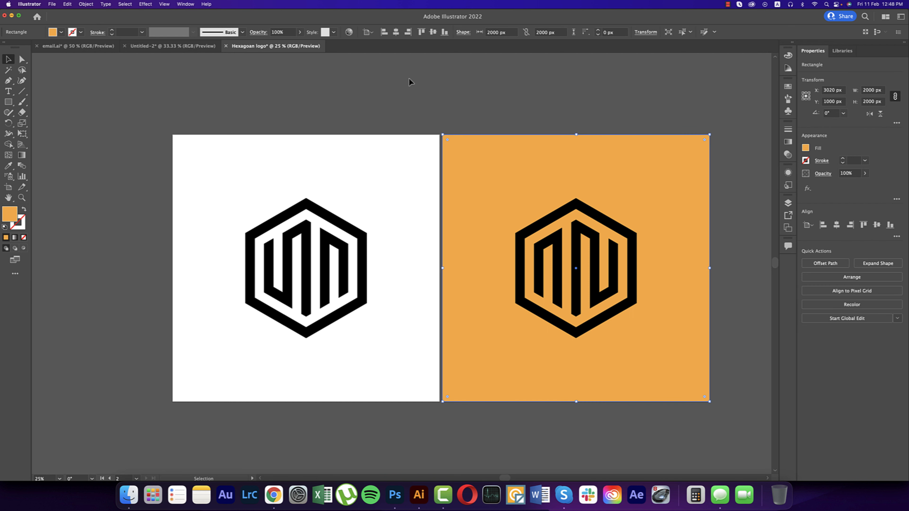
{"action": "left_click", "coordinate": [510, 90]}
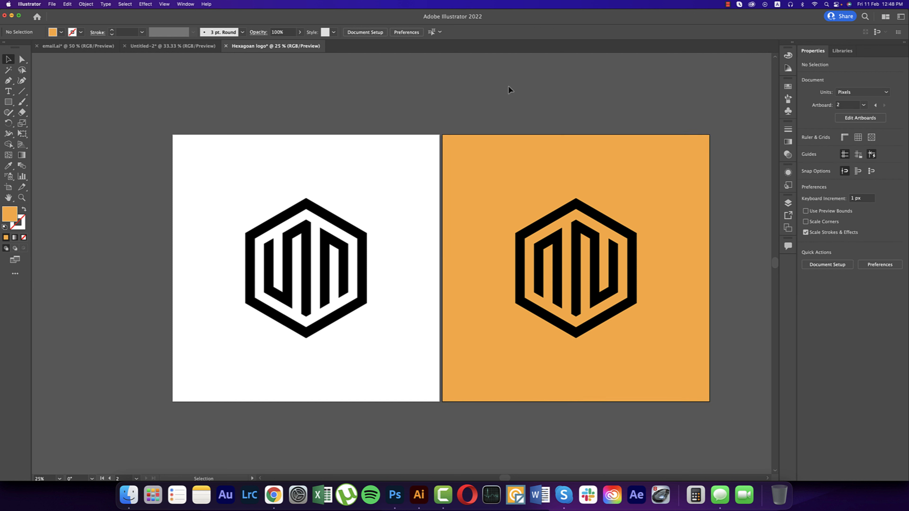